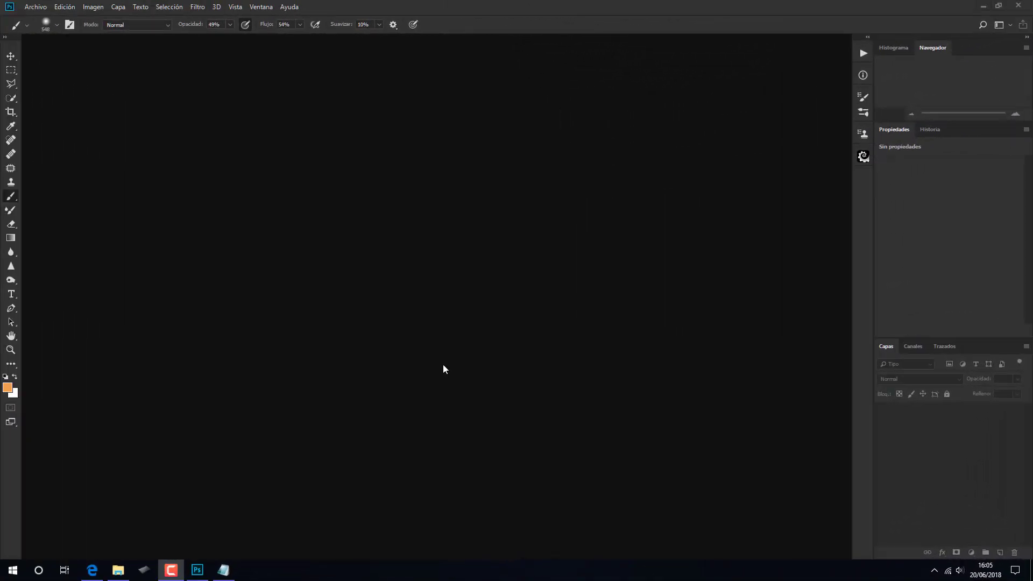
- Create a new white portrait document 1600 × 1920 pixels from File > New
{"action": "left_click", "coordinate": [40, 7]}
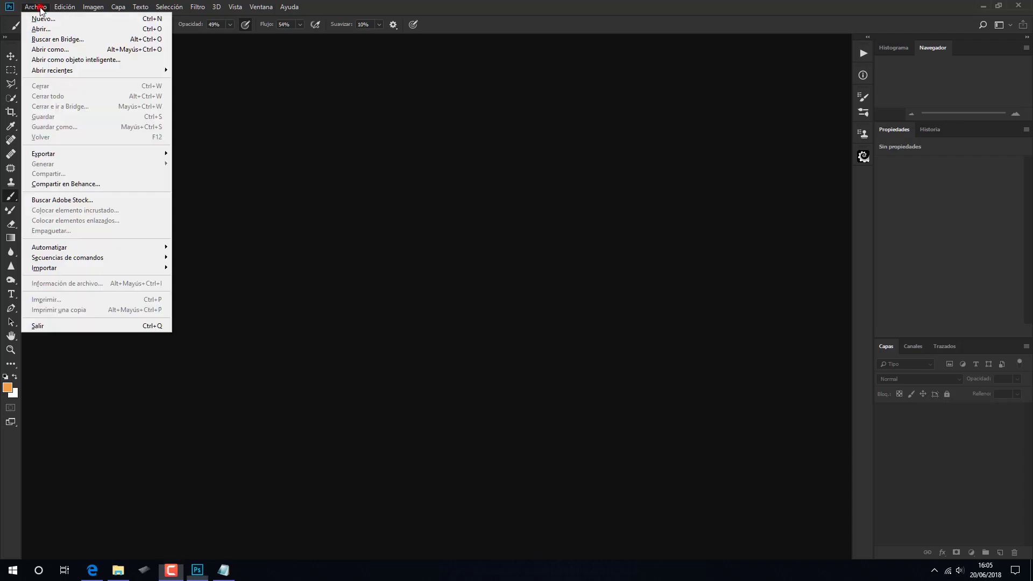
{"action": "left_click", "coordinate": [42, 24]}
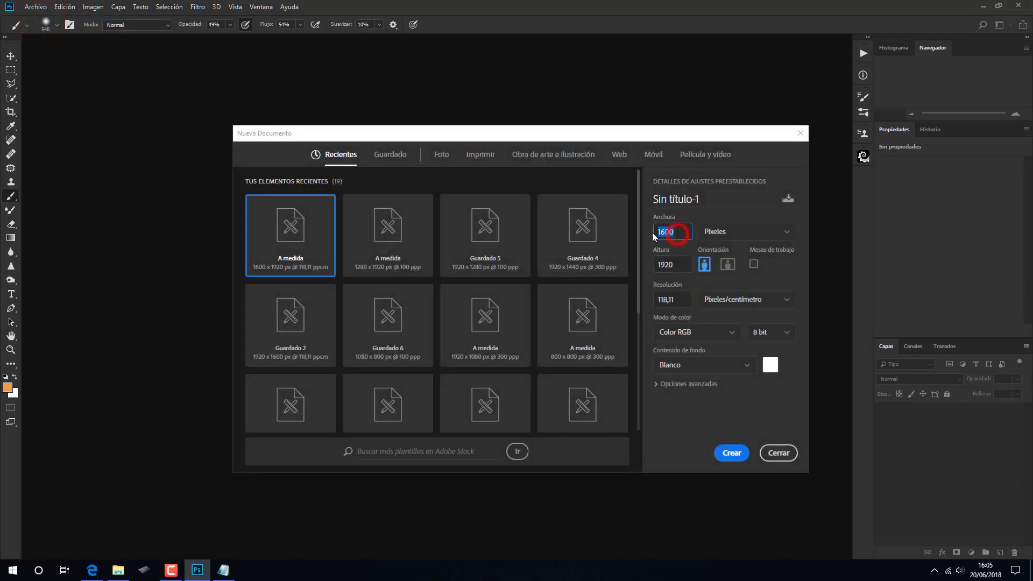
{"action": "left_click", "coordinate": [677, 264]}
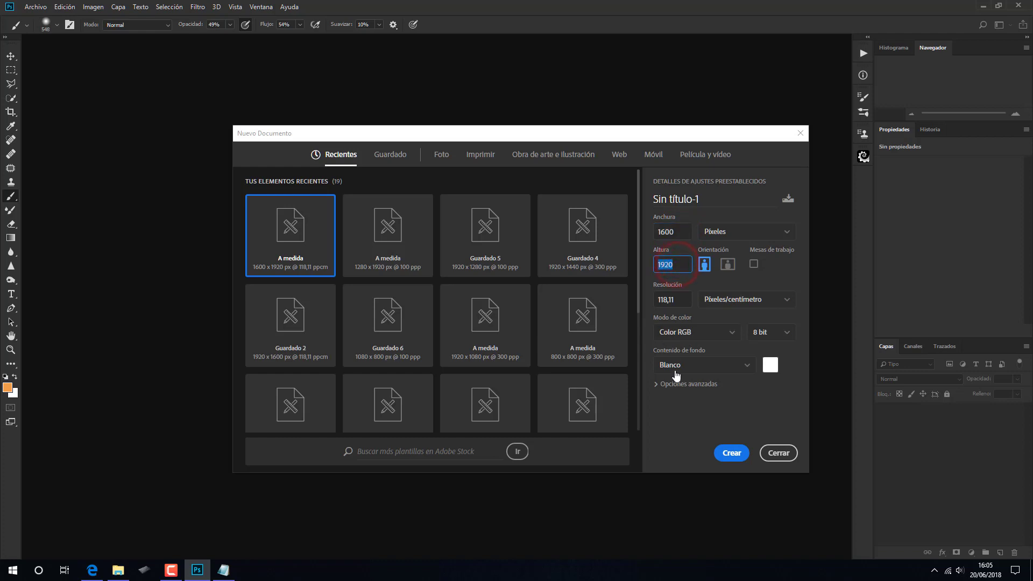
{"action": "left_click", "coordinate": [730, 454]}
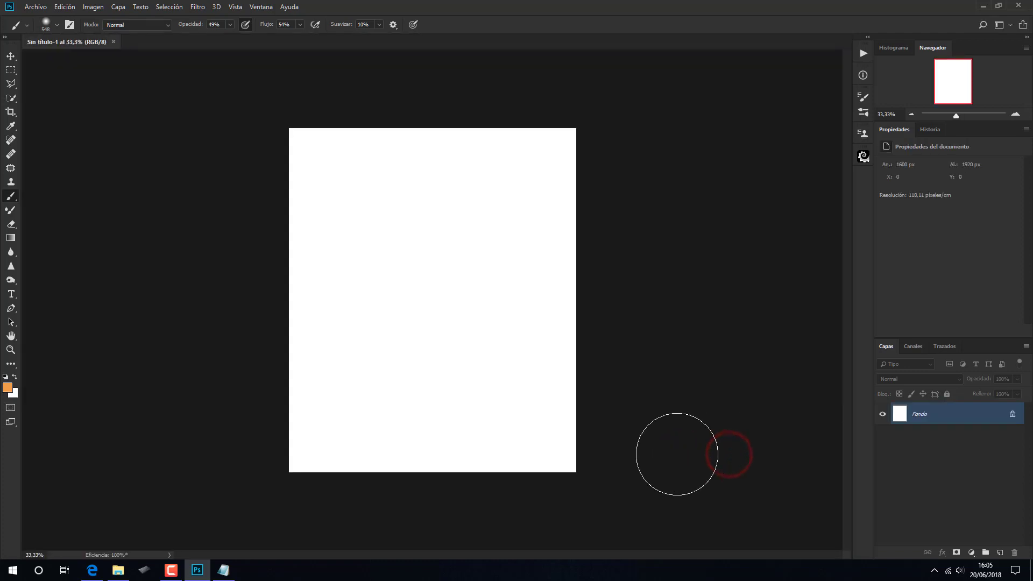
- Place the Paisaje (23) forest photo, enlarge it and shift it left to fill the canvas
{"action": "left_click", "coordinate": [118, 569]}
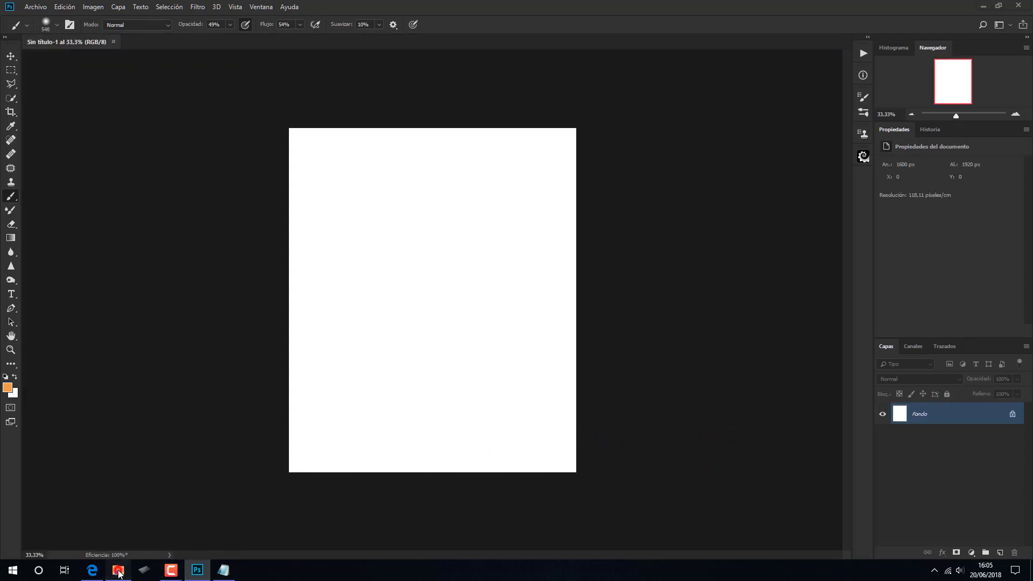
{"action": "left_click_drag", "start_coordinate": [652, 271], "coordinate": [482, 461]}
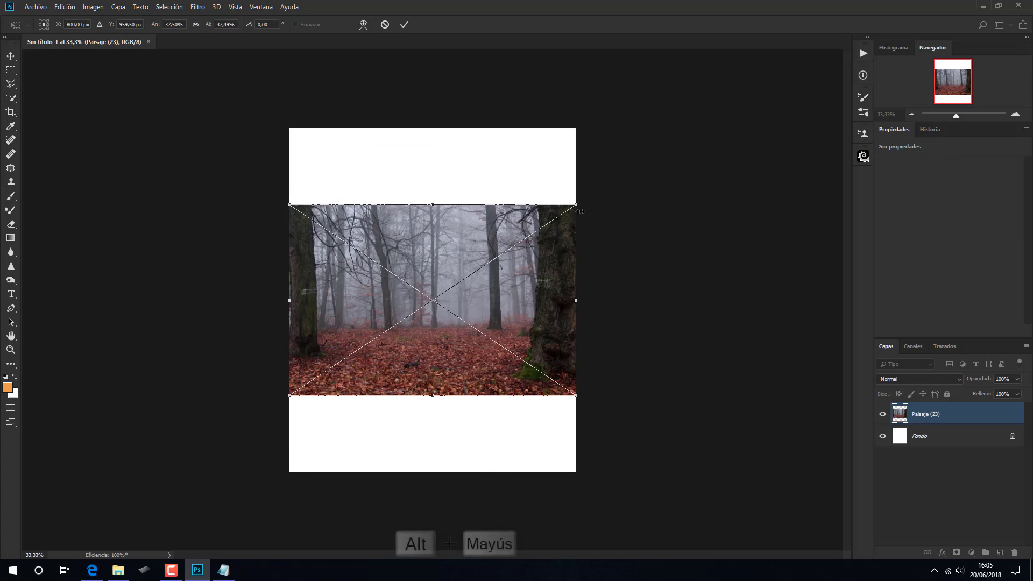
{"action": "left_click_drag", "start_coordinate": [575, 205], "coordinate": [692, 122]}
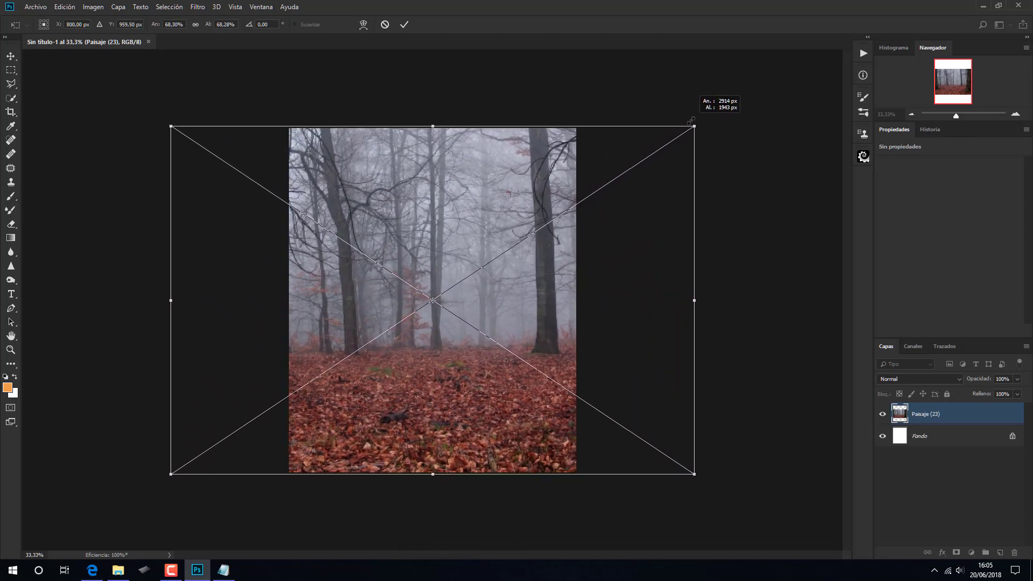
{"action": "left_click_drag", "start_coordinate": [548, 300], "coordinate": [484, 299]}
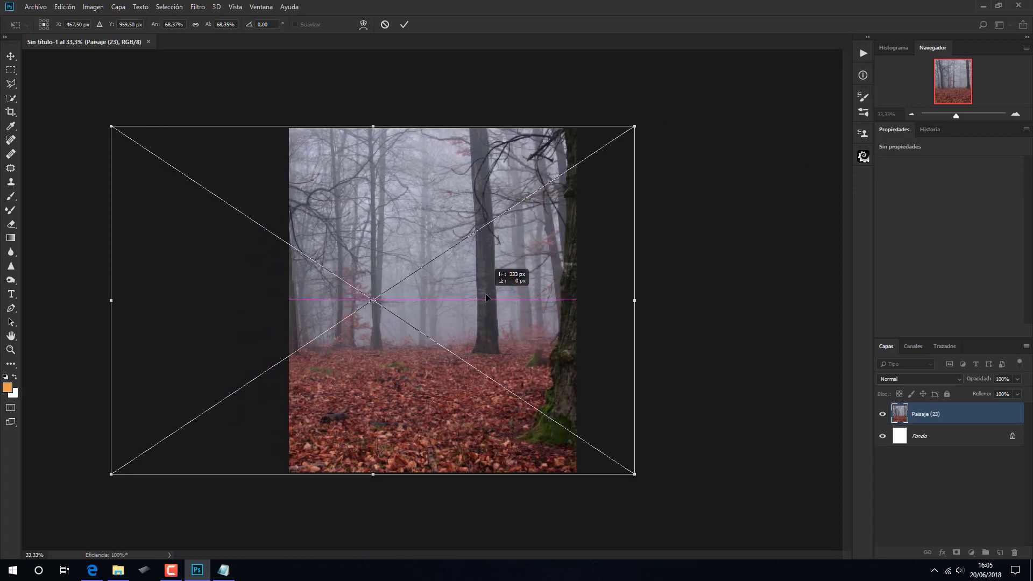
{"action": "left_click_drag", "start_coordinate": [484, 298], "coordinate": [489, 299]}
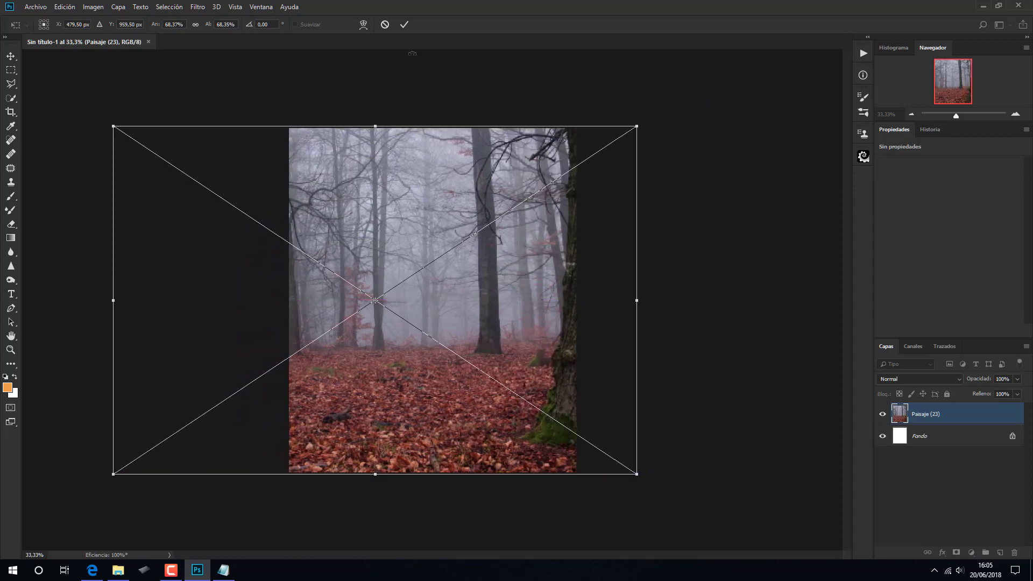
{"action": "left_click", "coordinate": [405, 25]}
{"action": "key", "text": "b"}
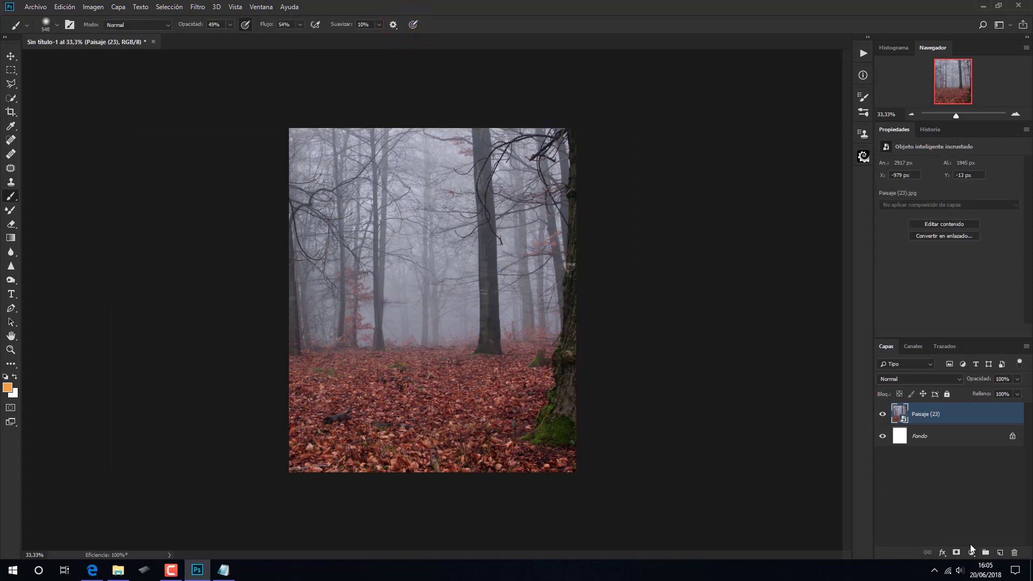
- Add a Hue/Saturation layer clipped to the forest photo with Saturation -10 and Lightness -32
{"action": "left_click", "coordinate": [971, 555]}
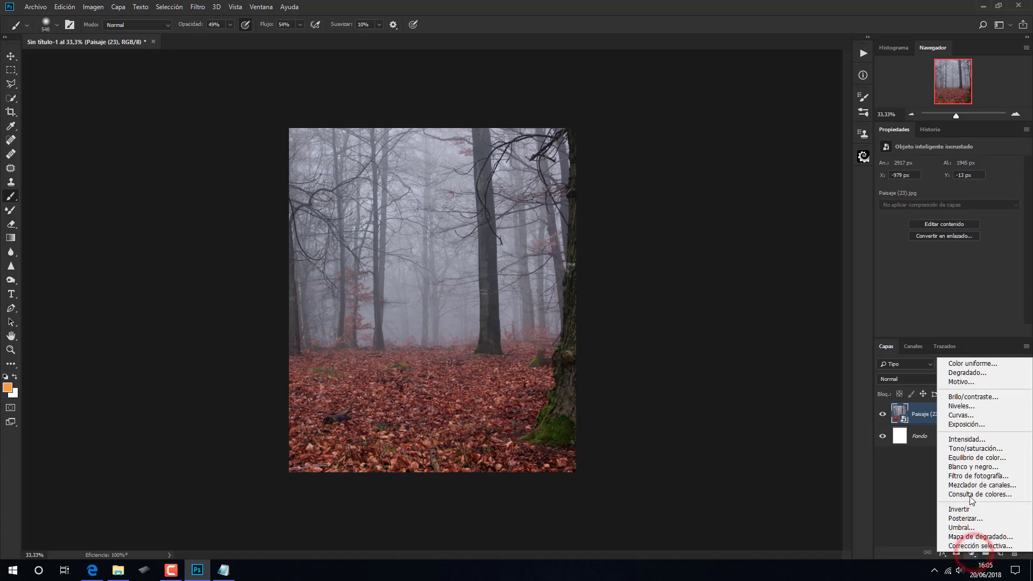
{"action": "left_click", "coordinate": [964, 449]}
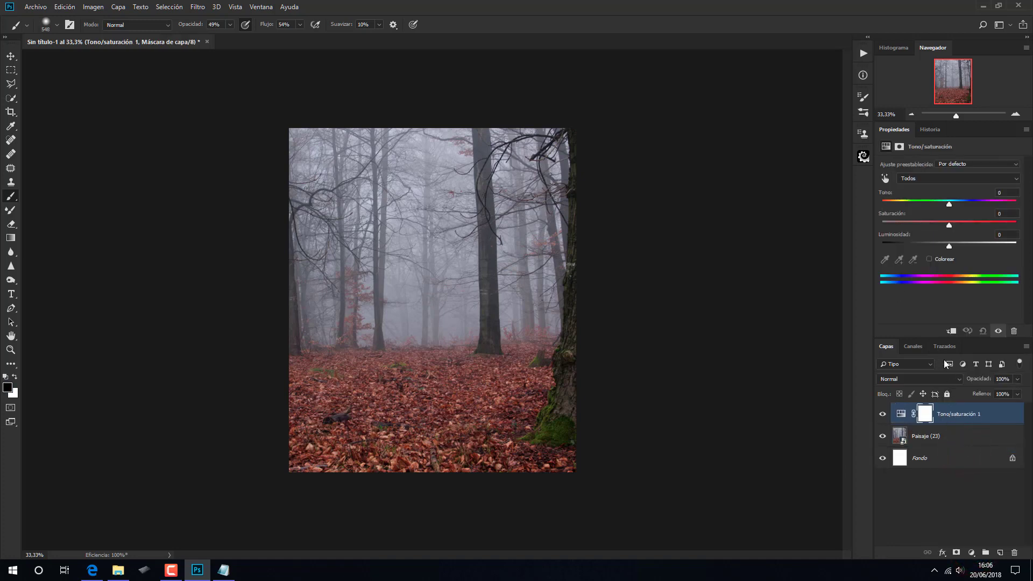
{"action": "left_click", "coordinate": [950, 331]}
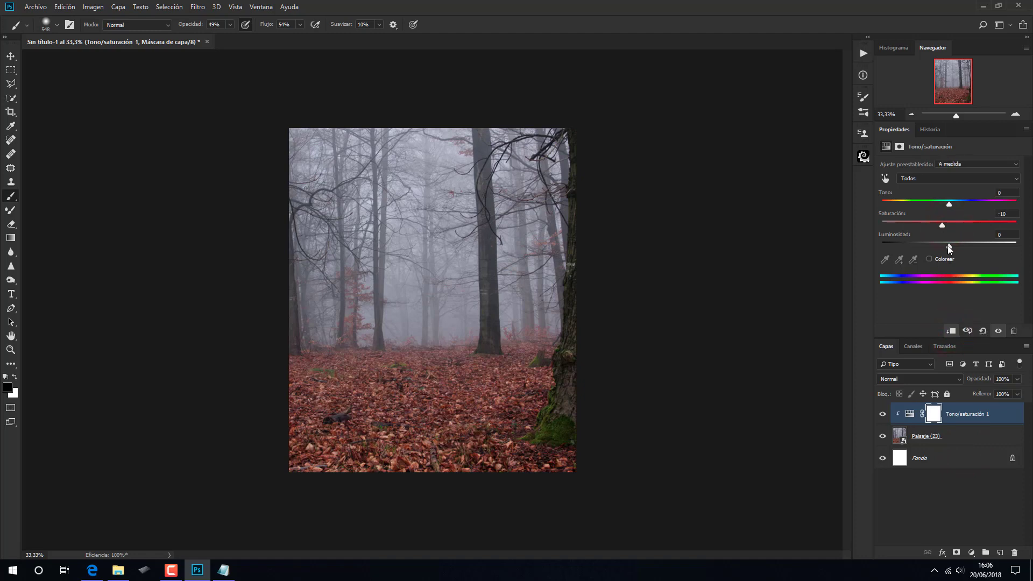
{"action": "left_click_drag", "start_coordinate": [949, 246], "coordinate": [922, 246]}
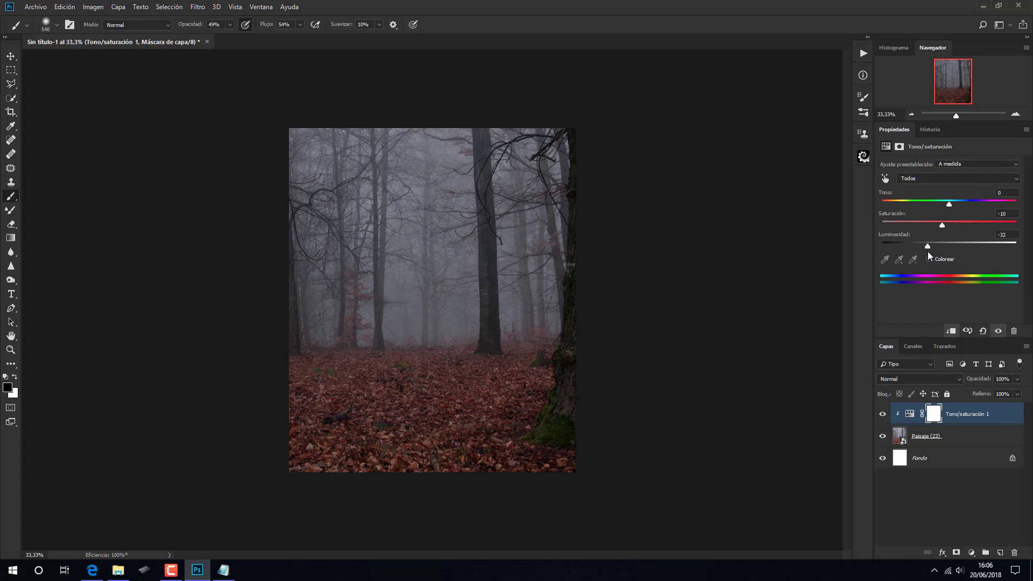
{"action": "left_click", "coordinate": [970, 553]}
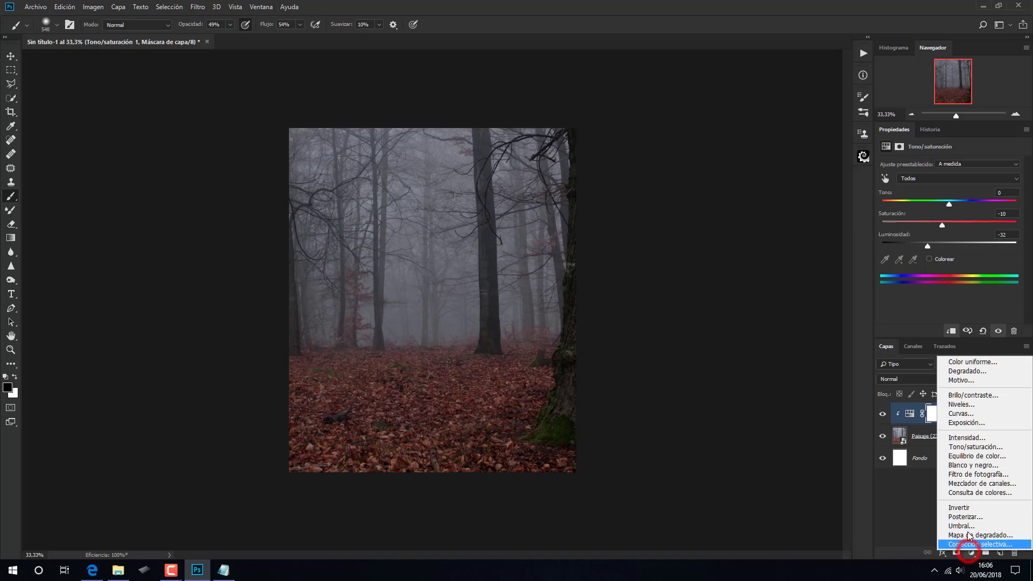
- Add a Solid Color fill layer using the dark navy hex 08082c
{"action": "left_click", "coordinate": [952, 362]}
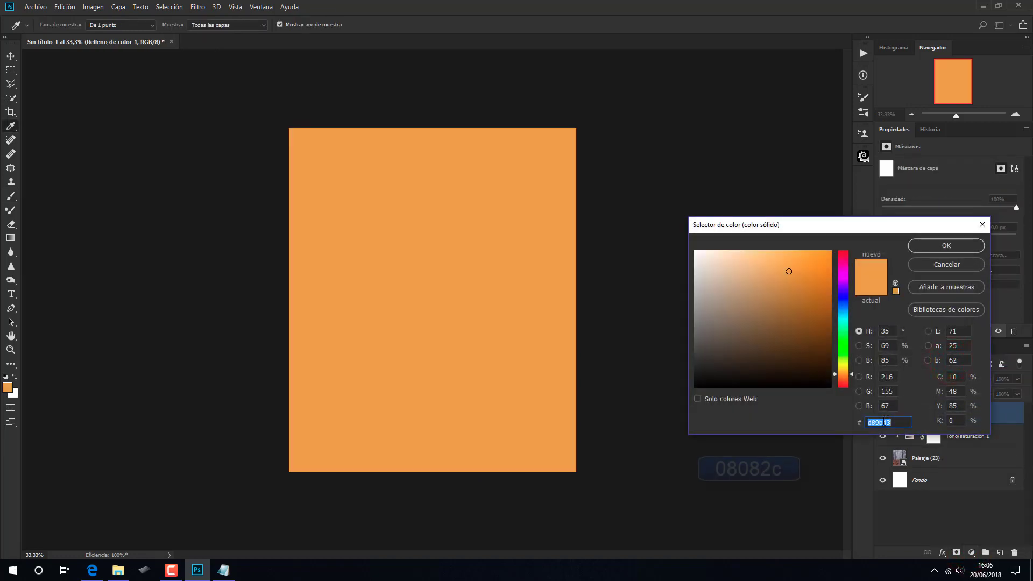
{"action": "right_click", "coordinate": [888, 422]}
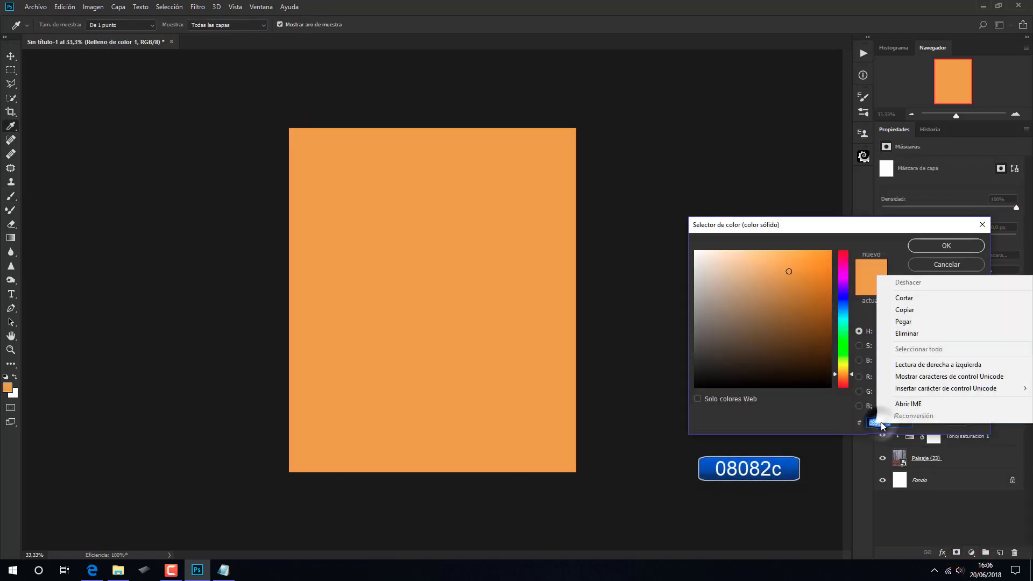
{"action": "left_click", "coordinate": [897, 322]}
{"action": "left_click", "coordinate": [923, 246]}
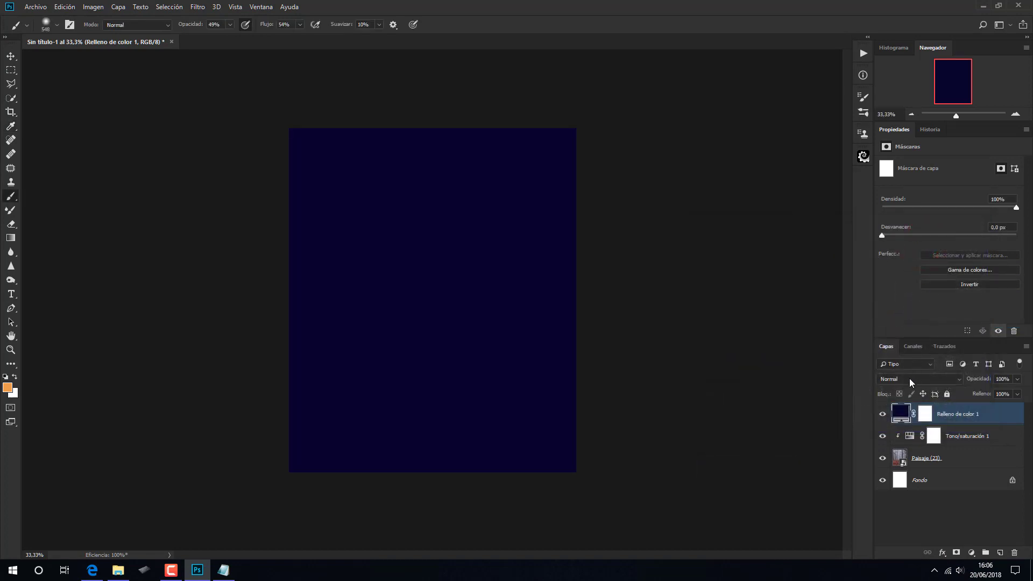
- Blend the navy fill as Overlay at 54% opacity and target its layer mask
{"action": "left_click", "coordinate": [909, 379]}
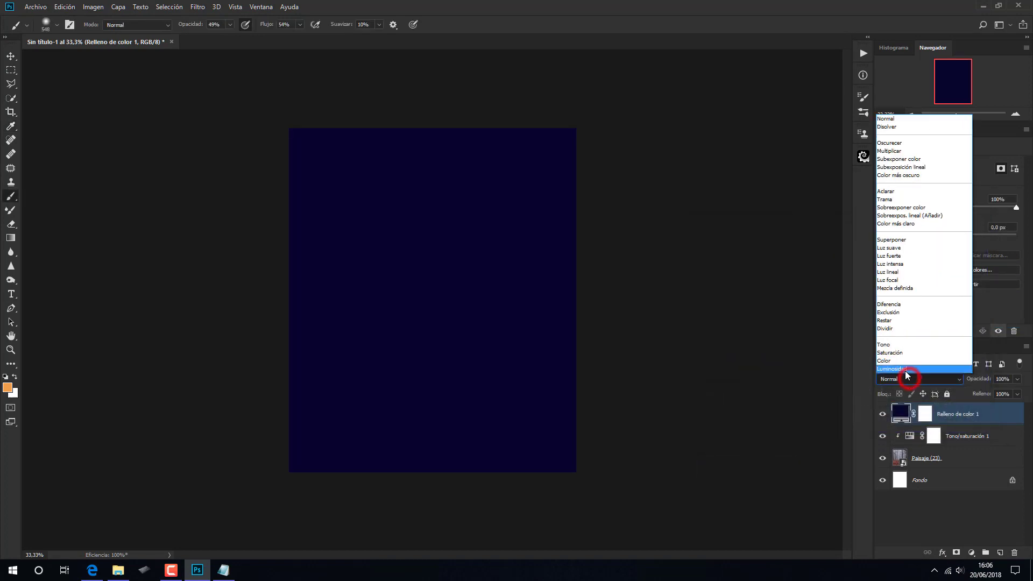
{"action": "left_click", "coordinate": [892, 240]}
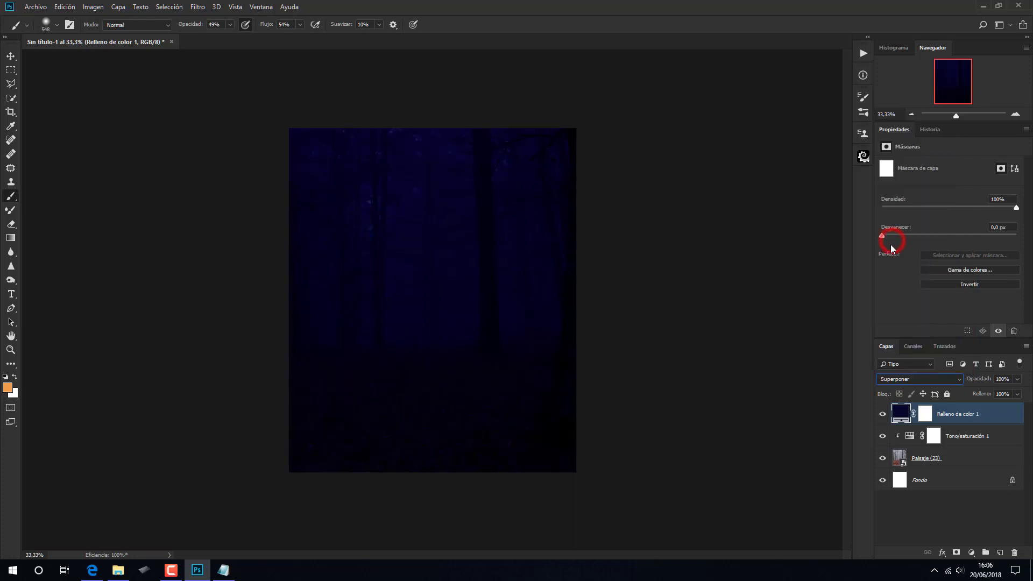
{"action": "left_click", "coordinate": [1016, 380]}
{"action": "left_click_drag", "start_coordinate": [1016, 394], "coordinate": [993, 399]}
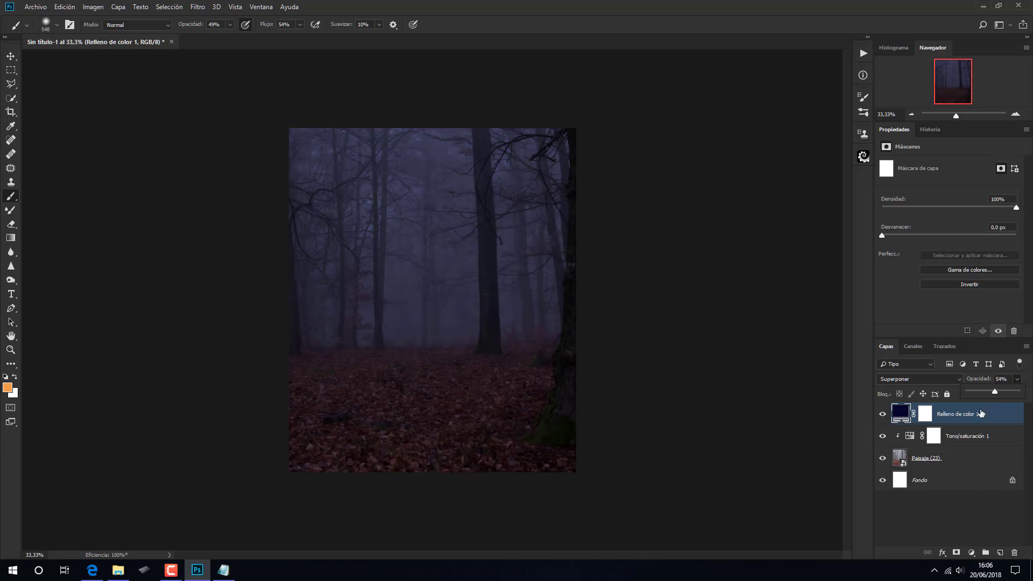
{"action": "left_click", "coordinate": [925, 413]}
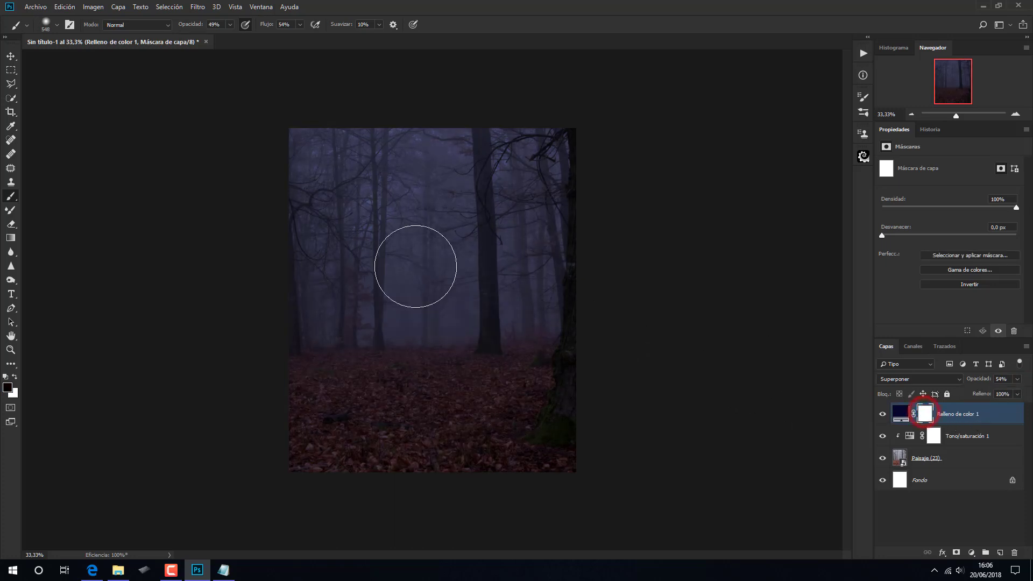
- At 19% brush opacity, paint black on the fill mask along the bottom leaves
{"action": "left_click", "coordinate": [230, 25]}
{"action": "left_click_drag", "start_coordinate": [218, 38], "coordinate": [214, 37]}
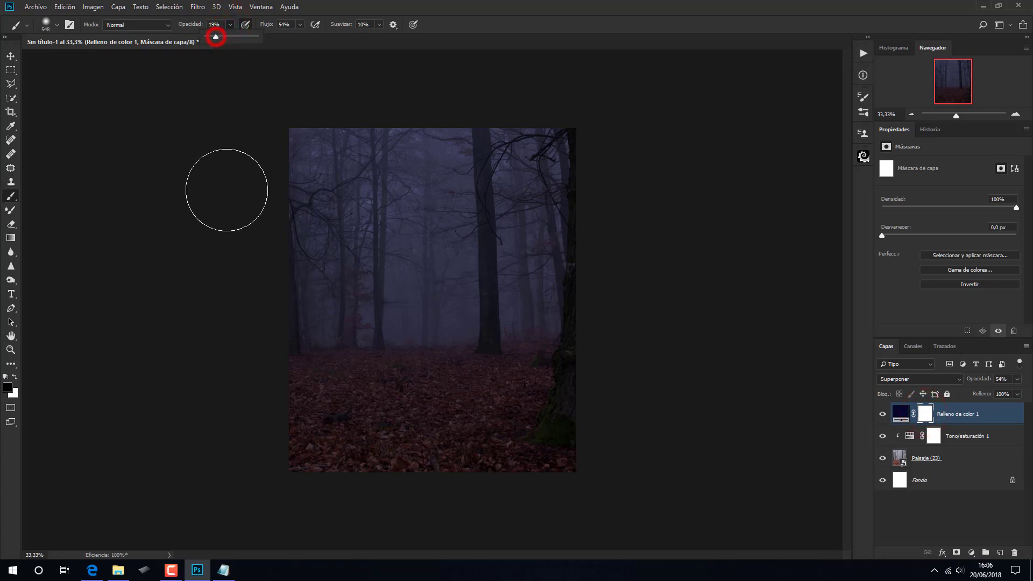
{"action": "left_click", "coordinate": [329, 475]}
{"action": "left_click", "coordinate": [339, 468]}
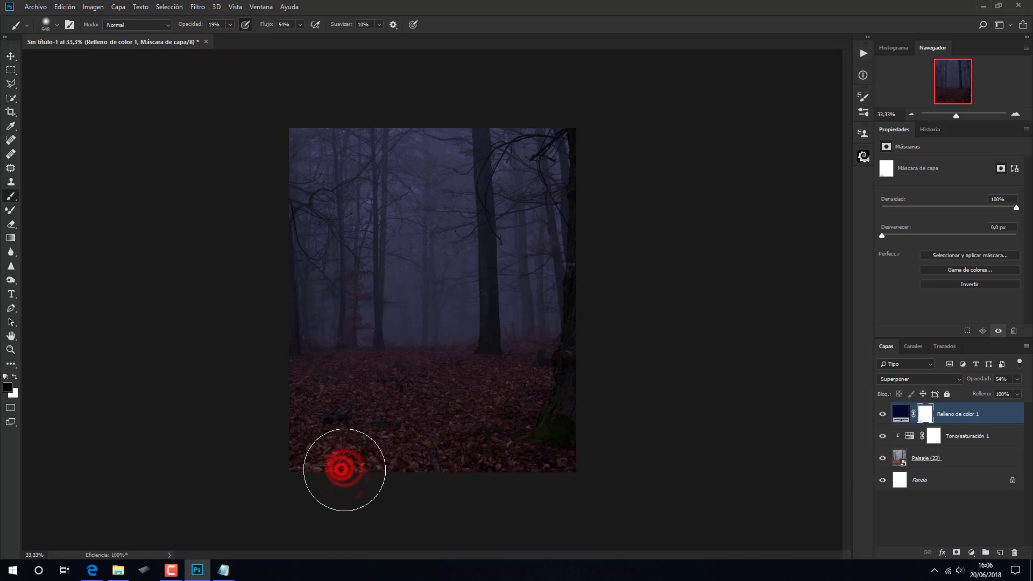
{"action": "mouse_move", "coordinate": [360, 473]}
{"action": "left_mouse_down"}
{"action": "mouse_move", "coordinate": [379, 472]}
{"action": "mouse_move", "coordinate": [364, 460]}
{"action": "left_mouse_up"}
{"action": "left_click", "coordinate": [335, 473]}
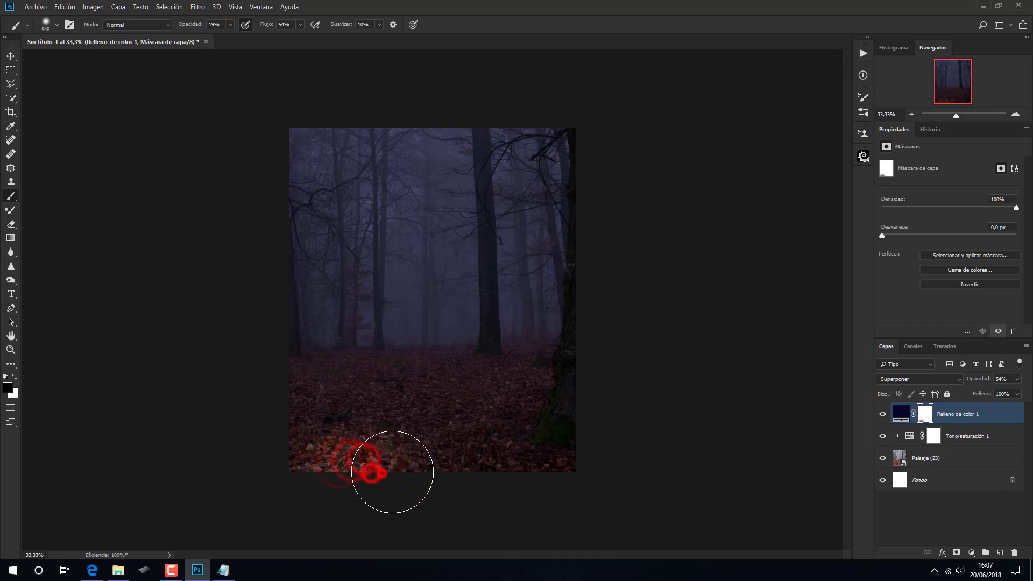
{"action": "left_click", "coordinate": [398, 478]}
{"action": "left_click", "coordinate": [325, 487]}
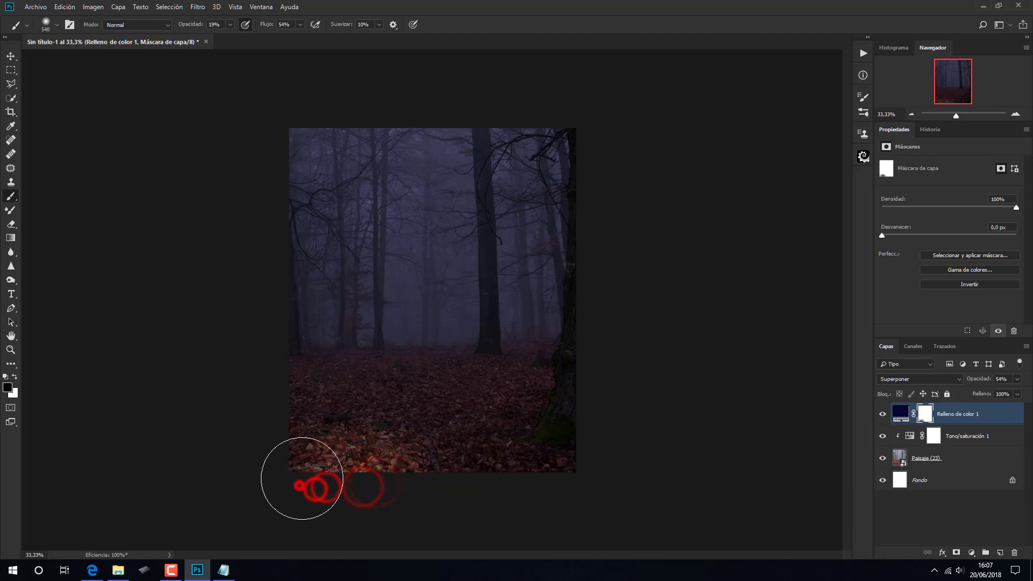
{"action": "left_click", "coordinate": [380, 482]}
{"action": "left_click", "coordinate": [367, 470]}
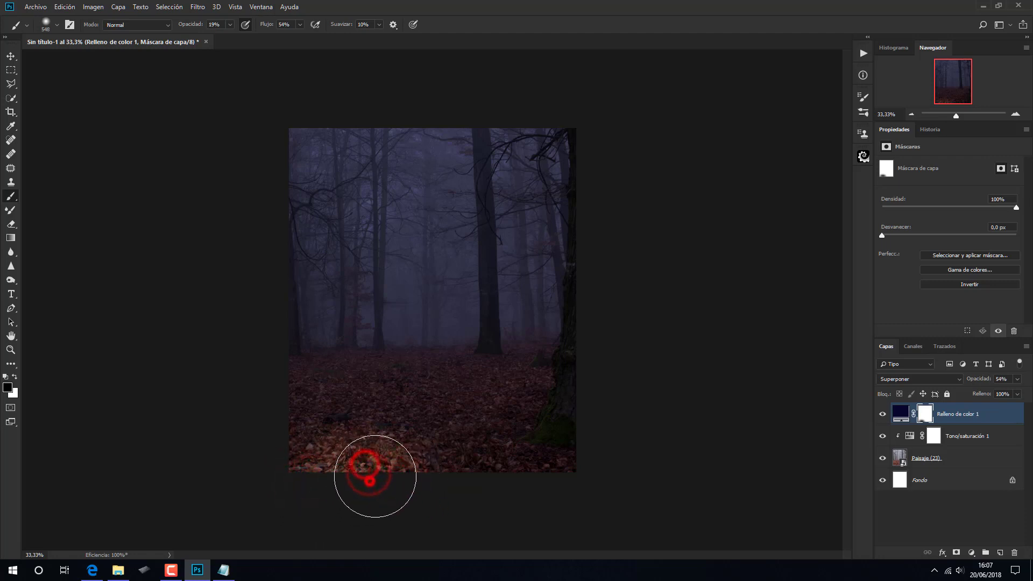
{"action": "left_click", "coordinate": [330, 480]}
{"action": "left_click", "coordinate": [366, 473]}
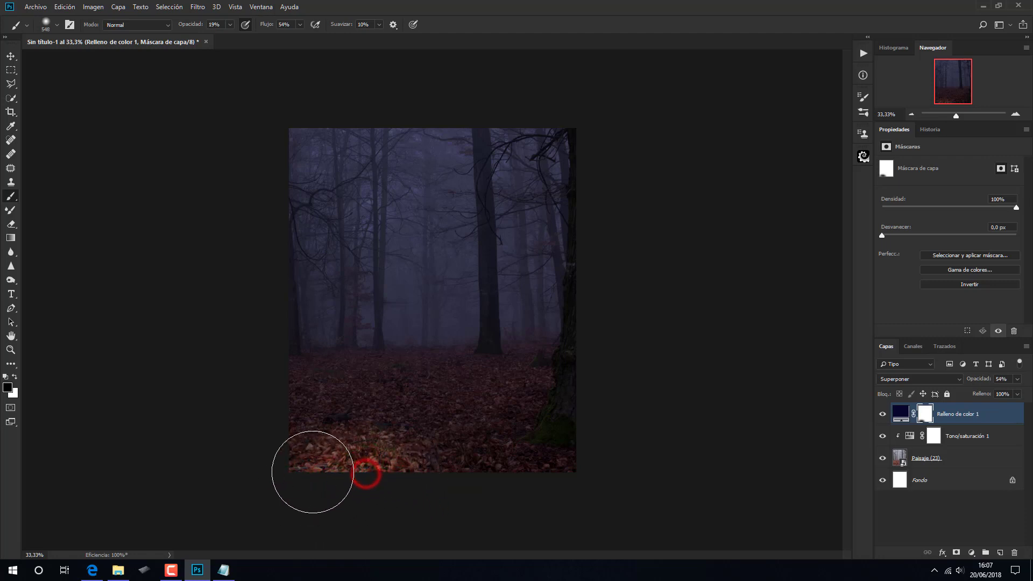
{"action": "left_click", "coordinate": [318, 471]}
{"action": "left_click", "coordinate": [348, 469]}
{"action": "left_click", "coordinate": [388, 477]}
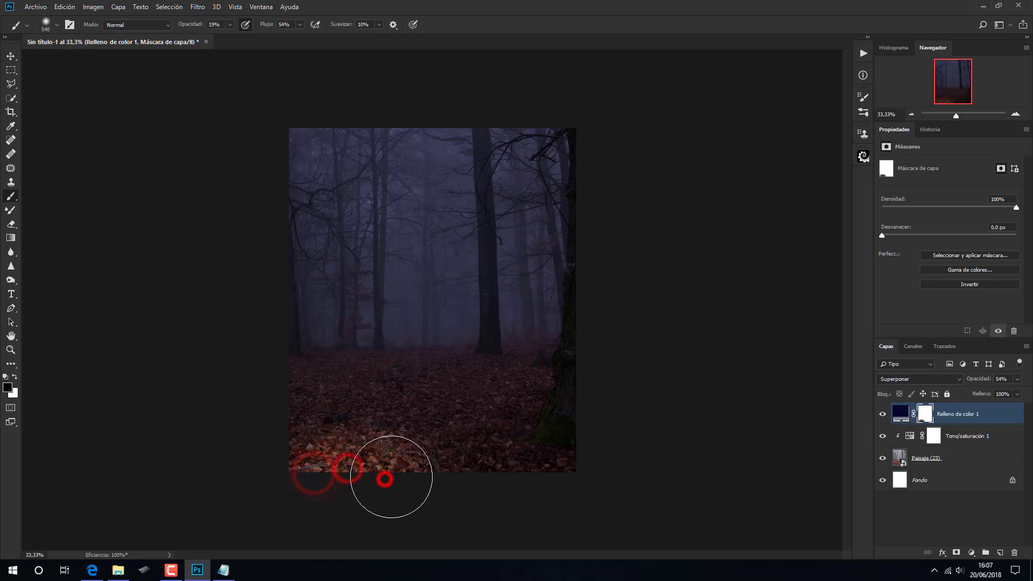
{"action": "left_click", "coordinate": [369, 472]}
{"action": "left_click", "coordinate": [405, 485]}
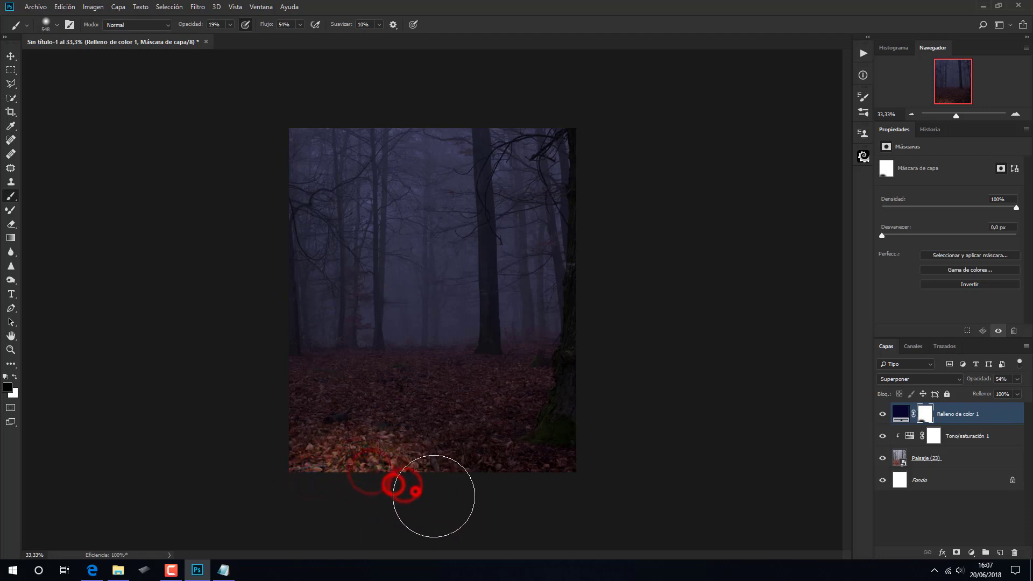
{"action": "left_click", "coordinate": [327, 488]}
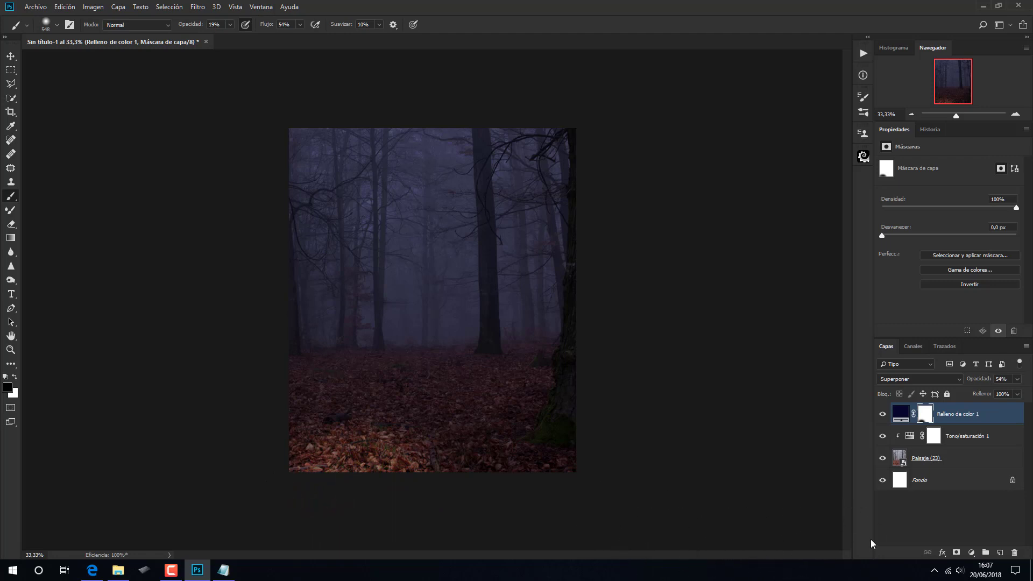
- Place stars_by_hrivalasse_stock, rotate it 90° clockwise, enlarge and move it up to cover the canvas
{"action": "left_click", "coordinate": [119, 570]}
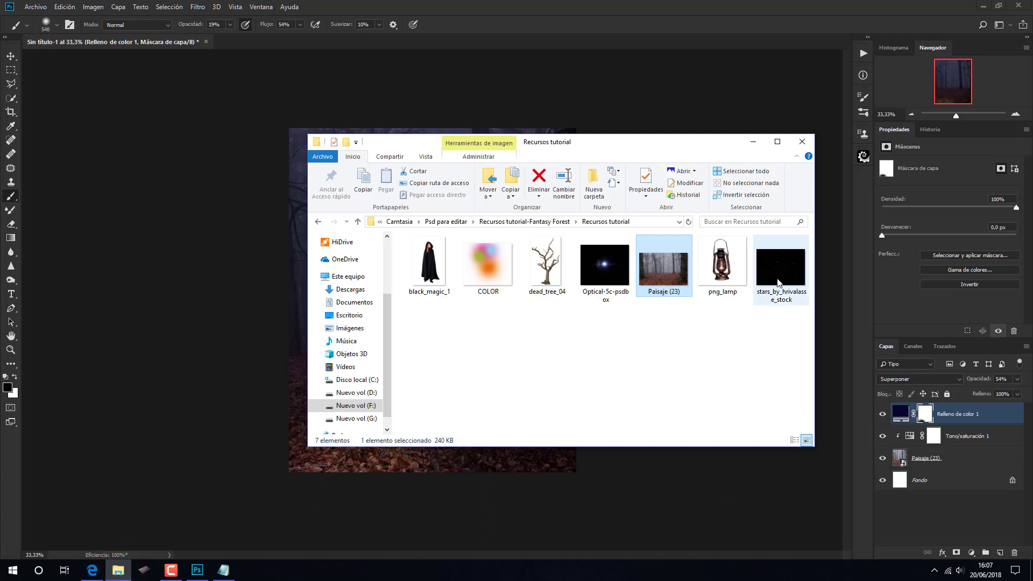
{"action": "left_click_drag", "start_coordinate": [780, 269], "coordinate": [458, 459]}
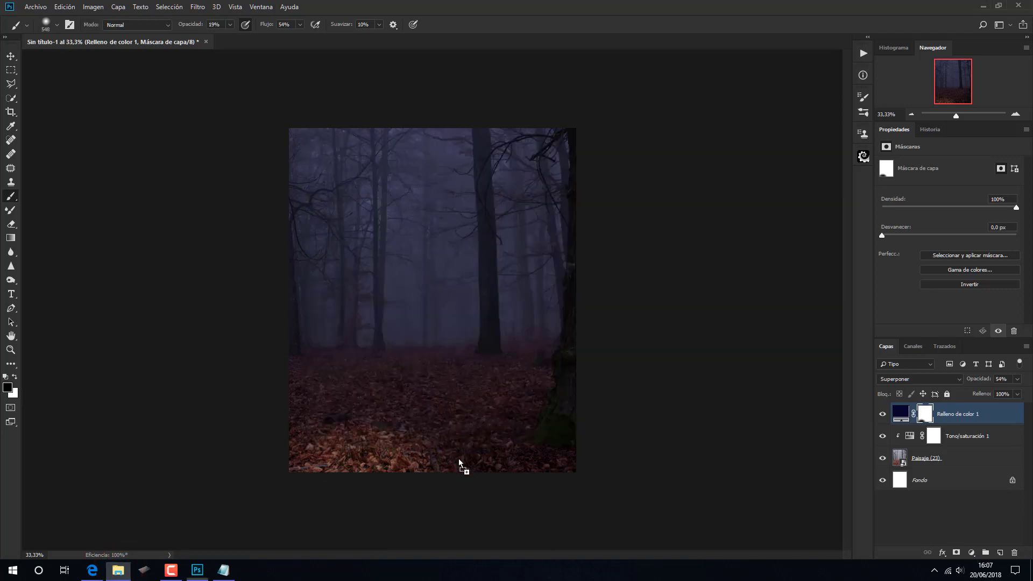
{"action": "right_click", "coordinate": [461, 385]}
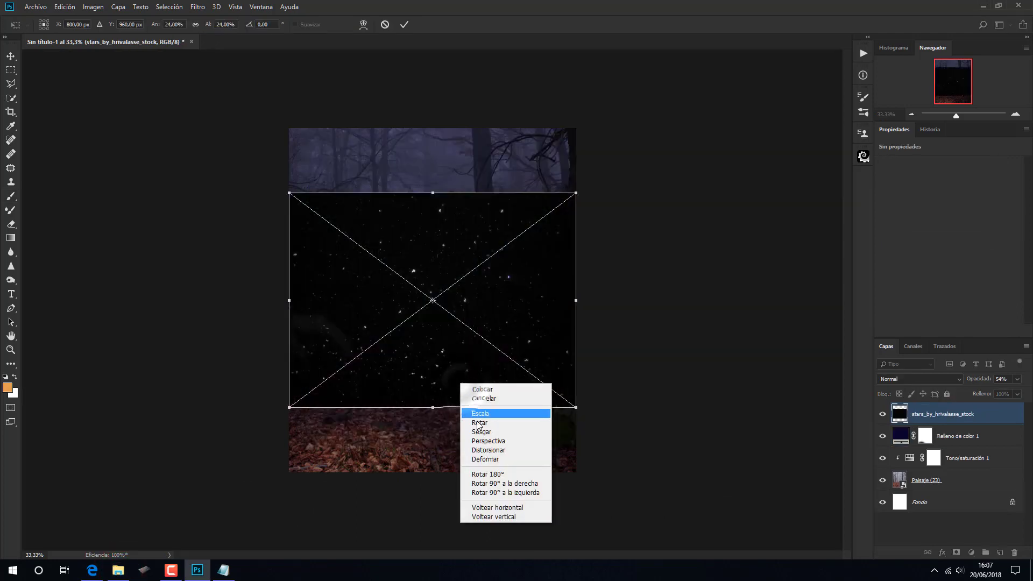
{"action": "left_click", "coordinate": [503, 483]}
{"action": "key", "text": "alt+shift"}
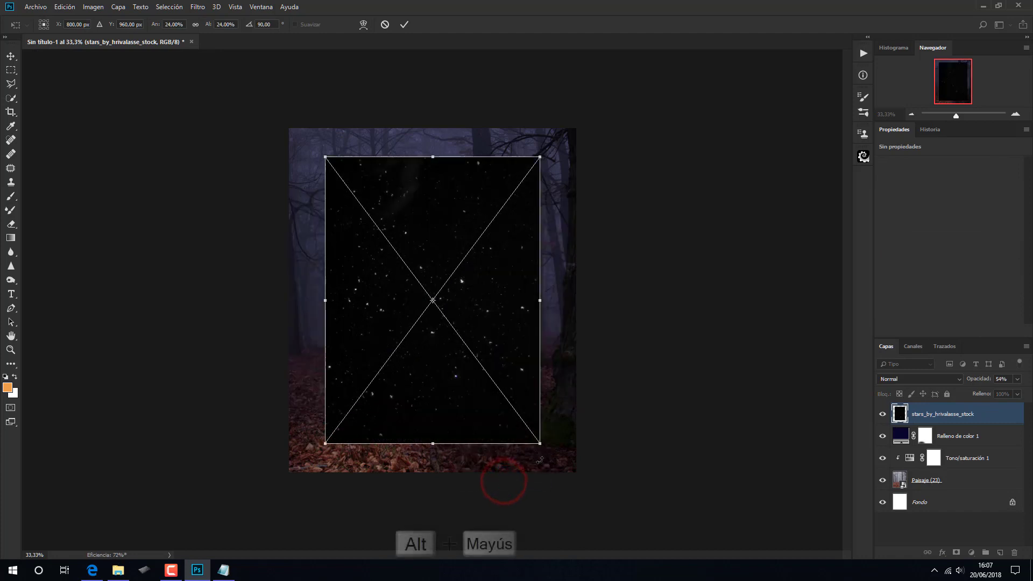
{"action": "left_click_drag", "start_coordinate": [540, 156], "coordinate": [661, 84]}
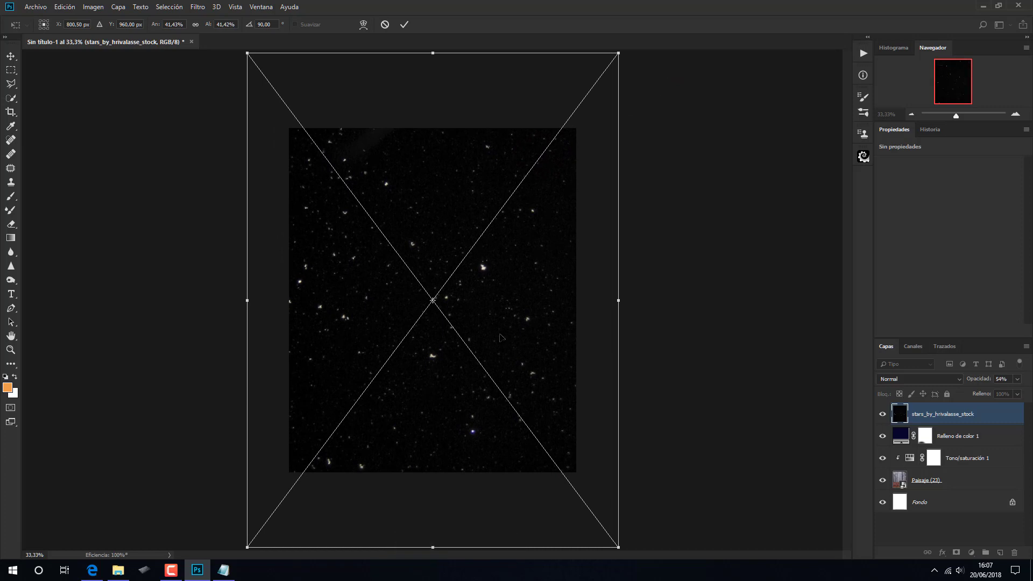
{"action": "left_click_drag", "start_coordinate": [439, 457], "coordinate": [436, 383]}
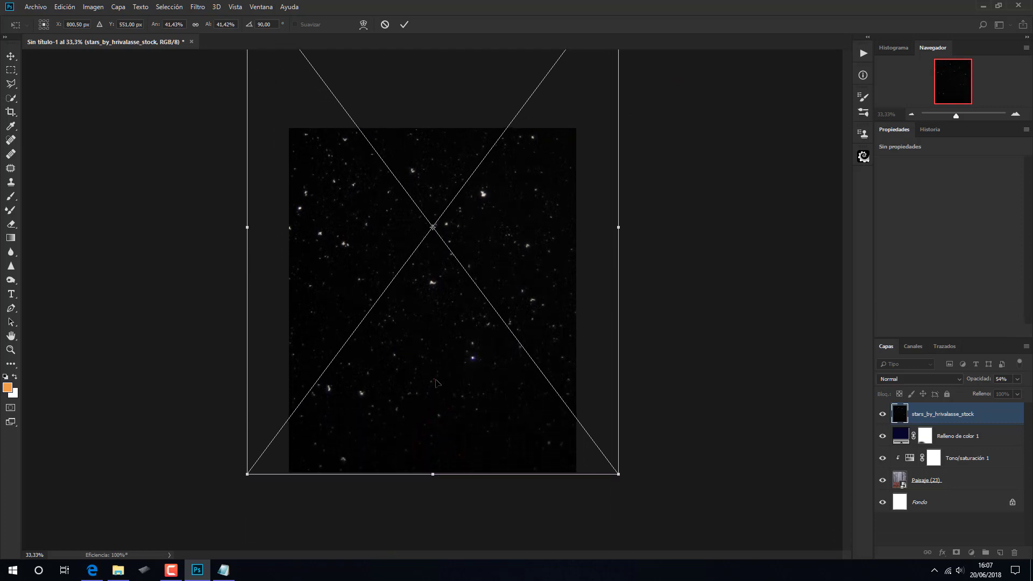
{"action": "left_click", "coordinate": [405, 24]}
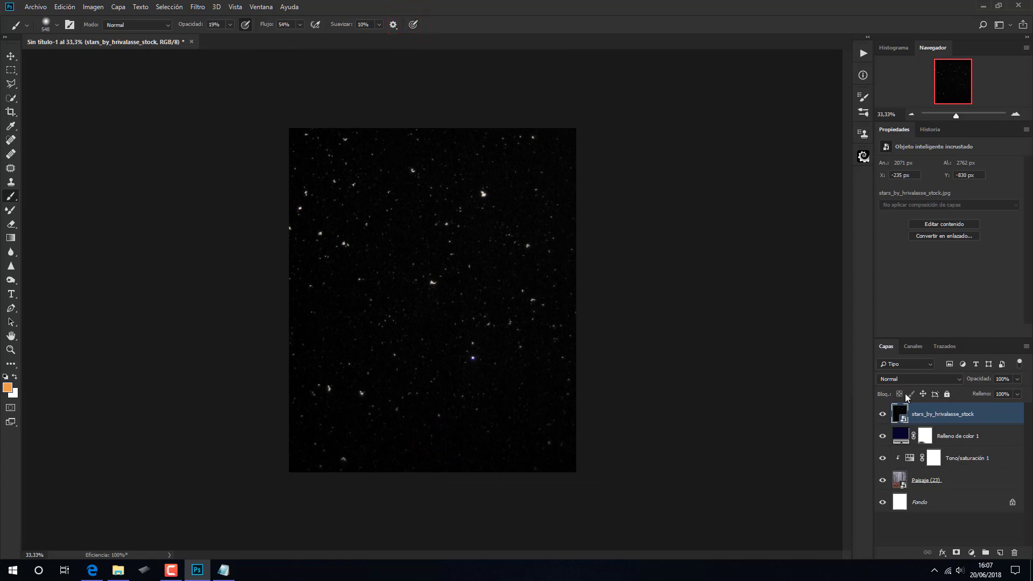
- Set the stars layer to Trama blending and preview a Gaussian Blur of radius 9
{"action": "left_click", "coordinate": [912, 382]}
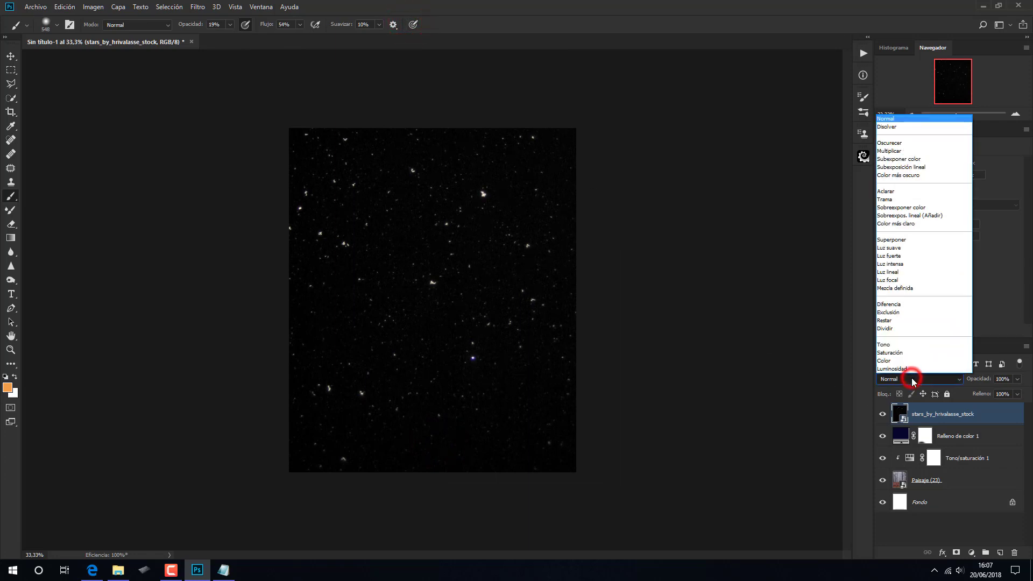
{"action": "left_click", "coordinate": [893, 198]}
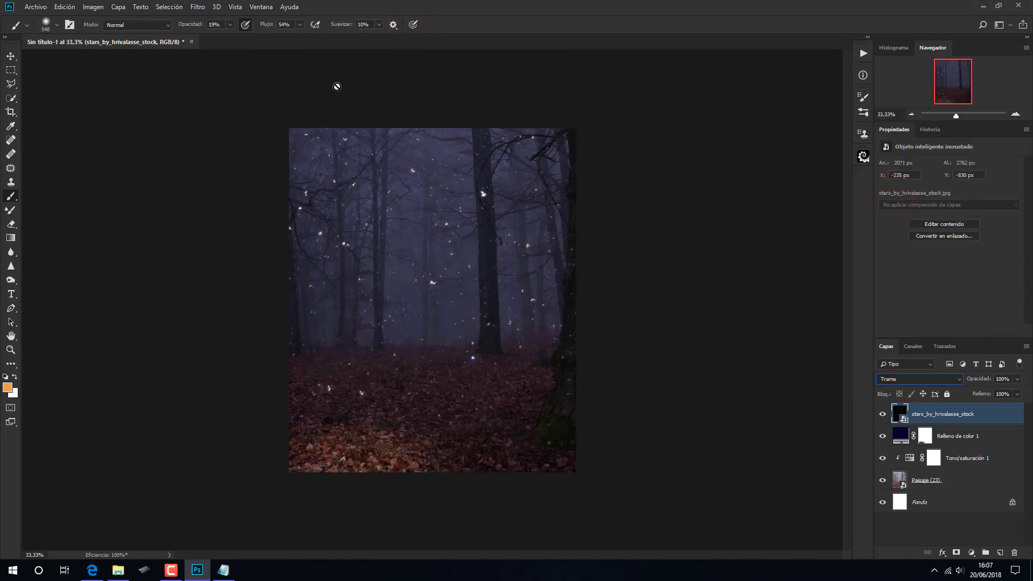
{"action": "left_click", "coordinate": [205, 9]}
{"action": "mouse_move", "coordinate": [242, 129]}
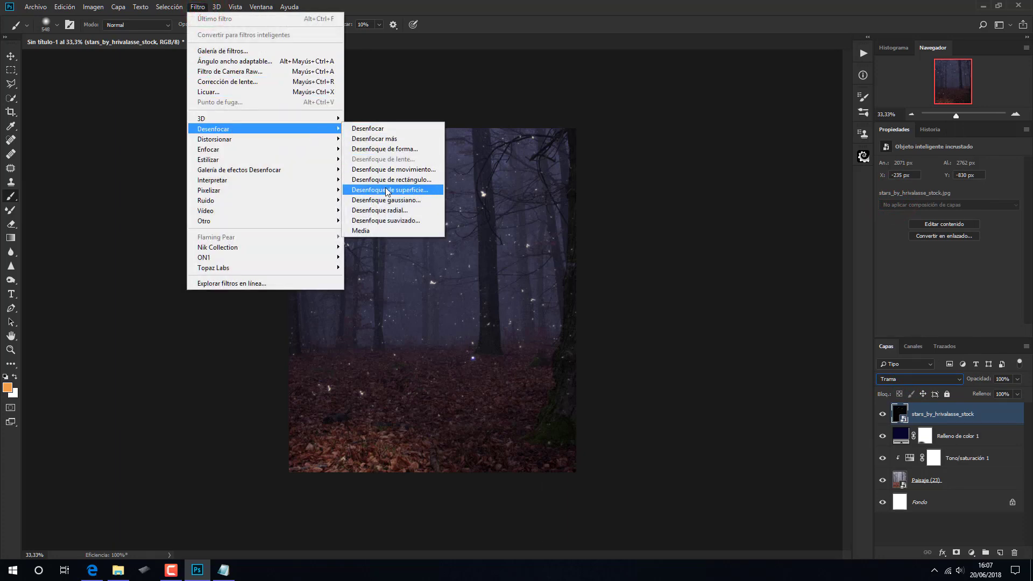
{"action": "left_click", "coordinate": [386, 200]}
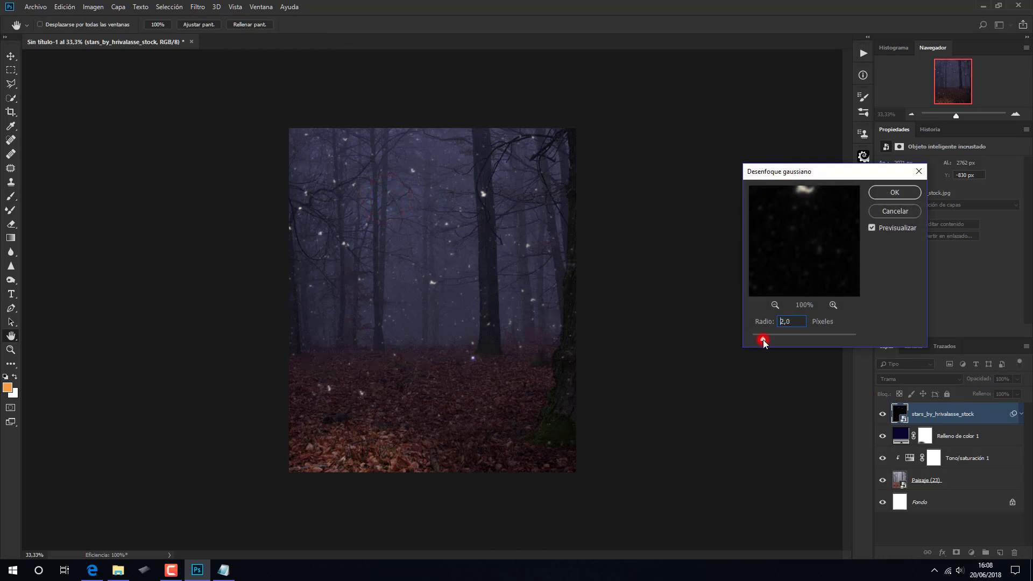
{"action": "left_click_drag", "start_coordinate": [772, 341], "coordinate": [787, 340]}
{"action": "left_click", "coordinate": [791, 338]}
- Apply the star blur, group the forest layers as 'fondo', and place the hooded woman image
{"action": "left_click", "coordinate": [877, 194]}
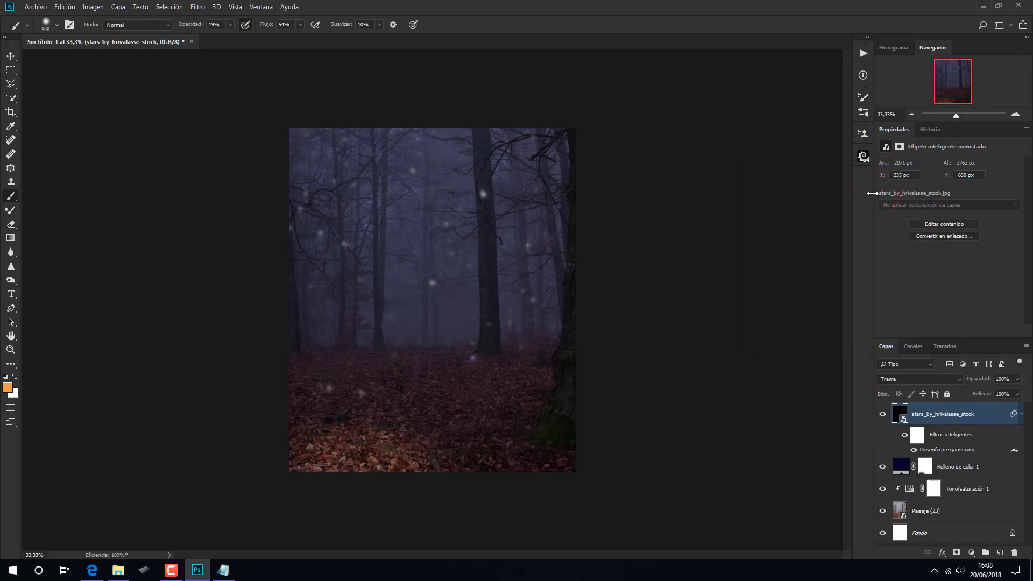
{"action": "key", "text": "shift"}
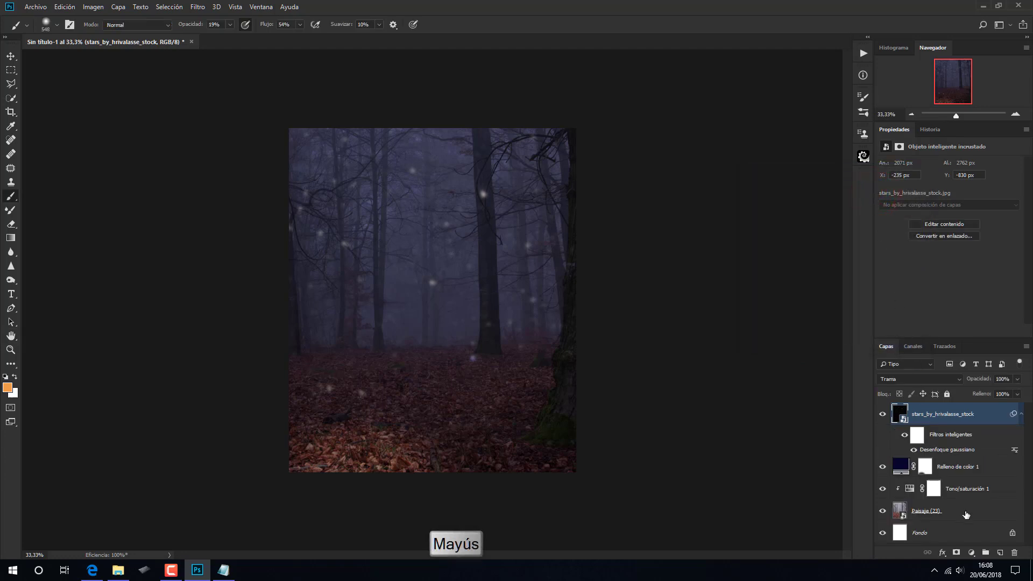
{"action": "left_click", "coordinate": [964, 512], "text": "shift"}
{"action": "key", "text": "ctrl+g"}
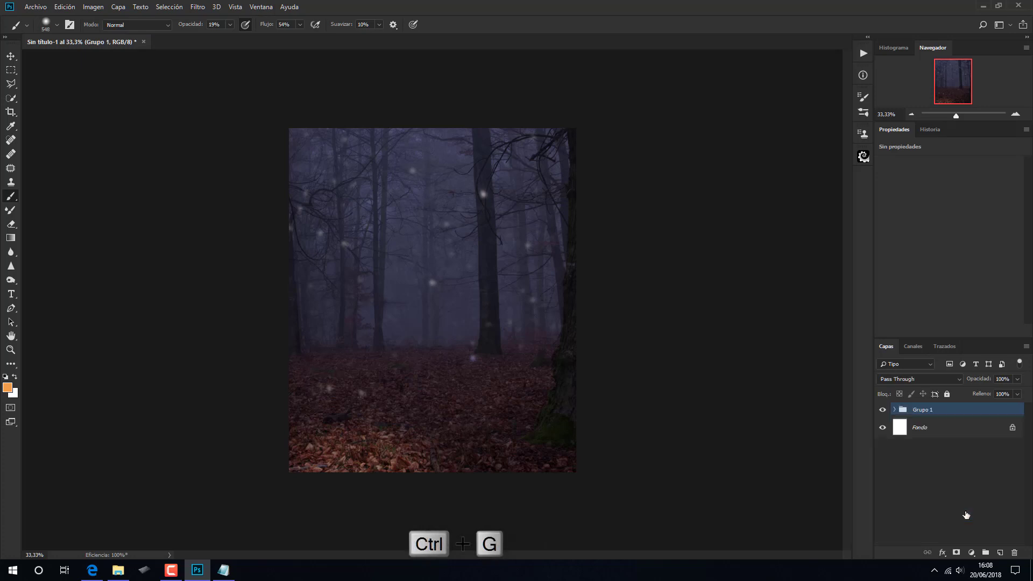
{"action": "double_click", "coordinate": [929, 410]}
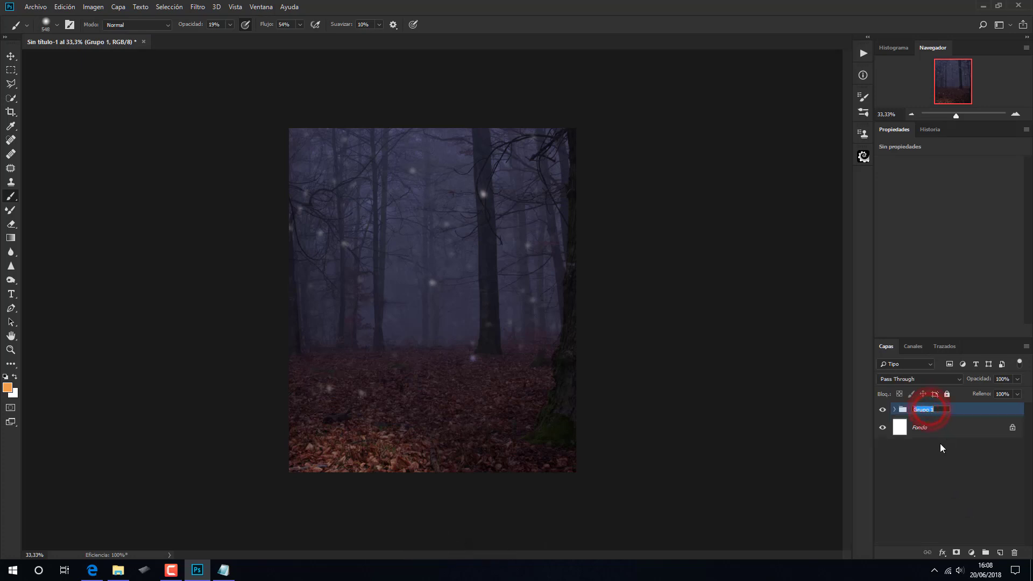
{"action": "type", "text": "fondo"}
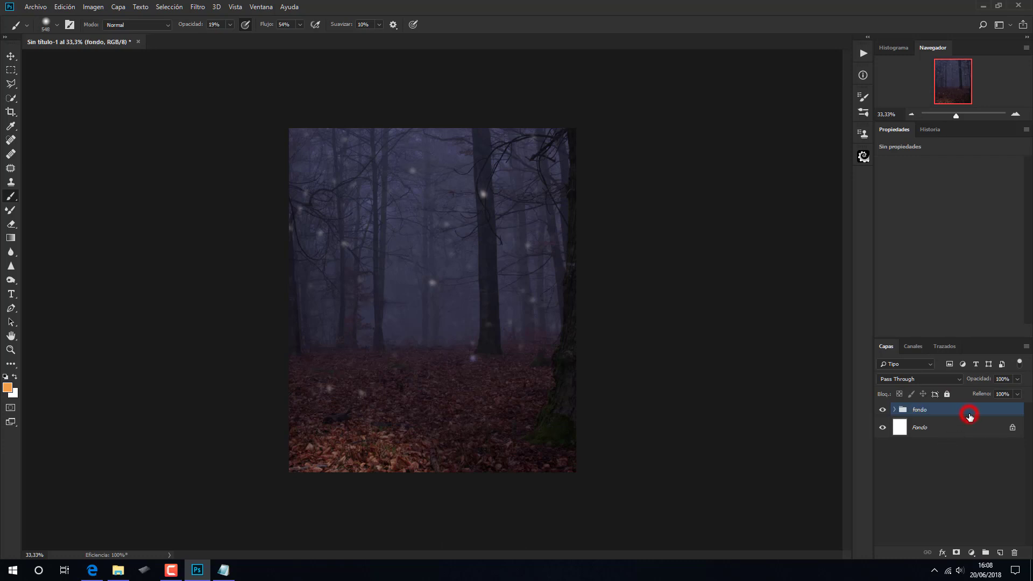
{"action": "left_click", "coordinate": [118, 569]}
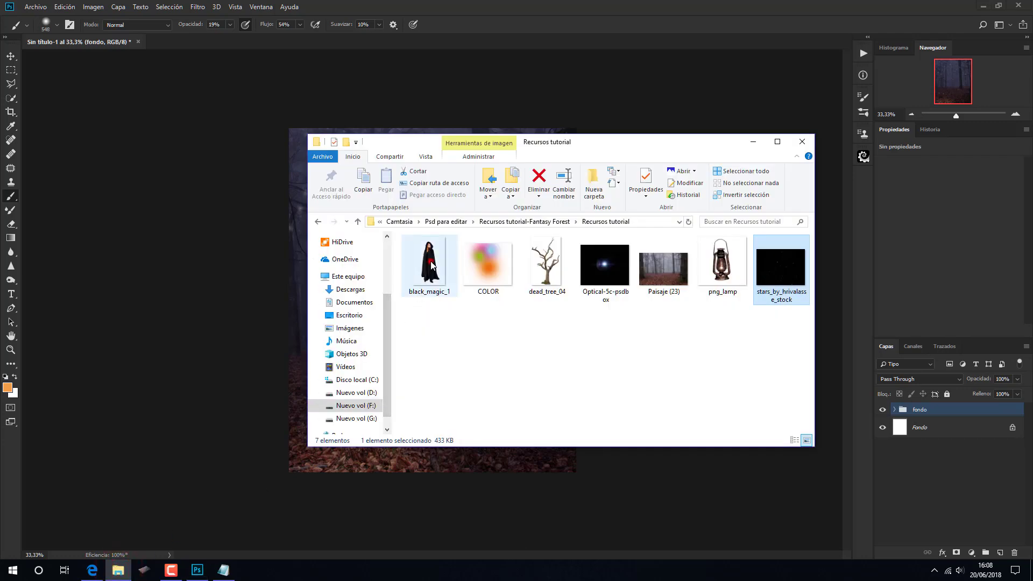
{"action": "left_click_drag", "start_coordinate": [431, 262], "coordinate": [397, 463]}
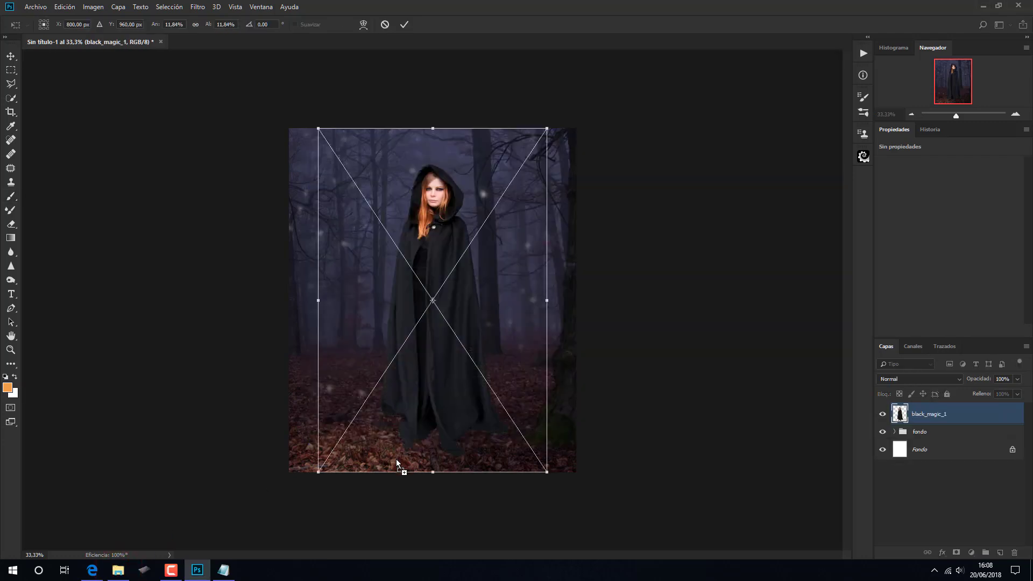
- Shrink the hooded woman proportionally, move her right and down onto the leaves, and commit
{"action": "key", "text": "alt+shift"}
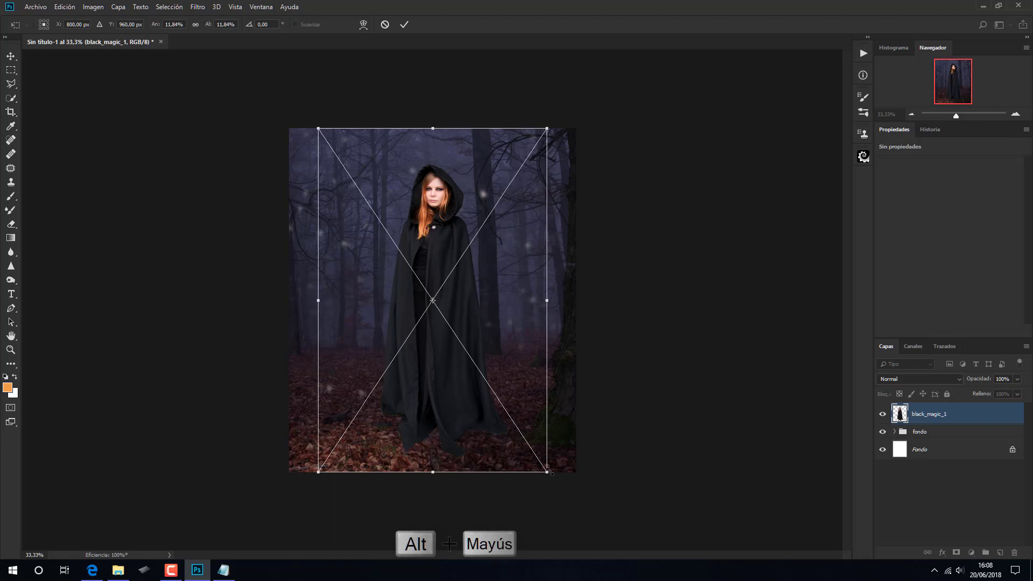
{"action": "left_click_drag", "start_coordinate": [549, 473], "coordinate": [511, 391]}
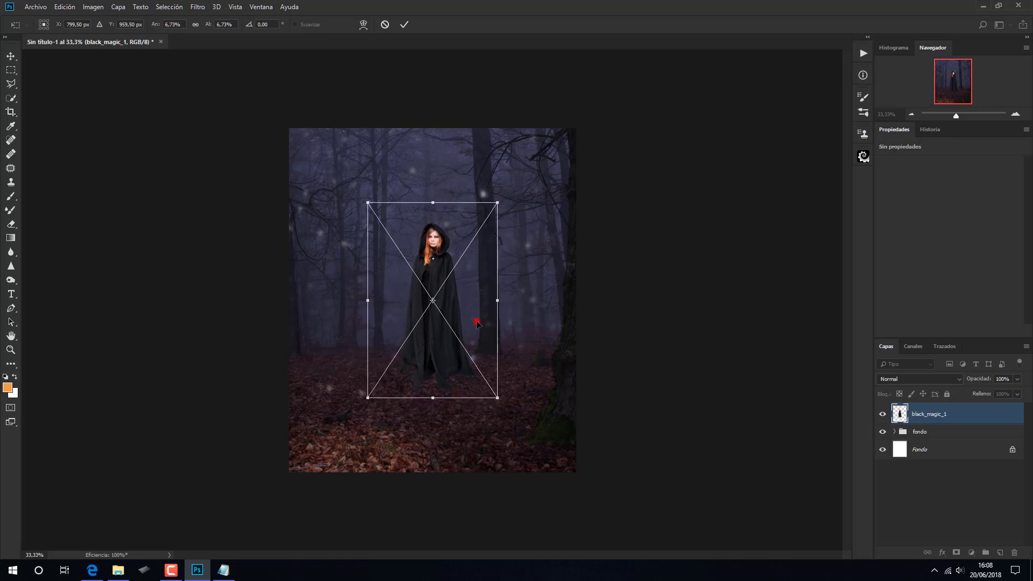
{"action": "left_click_drag", "start_coordinate": [476, 323], "coordinate": [525, 364]}
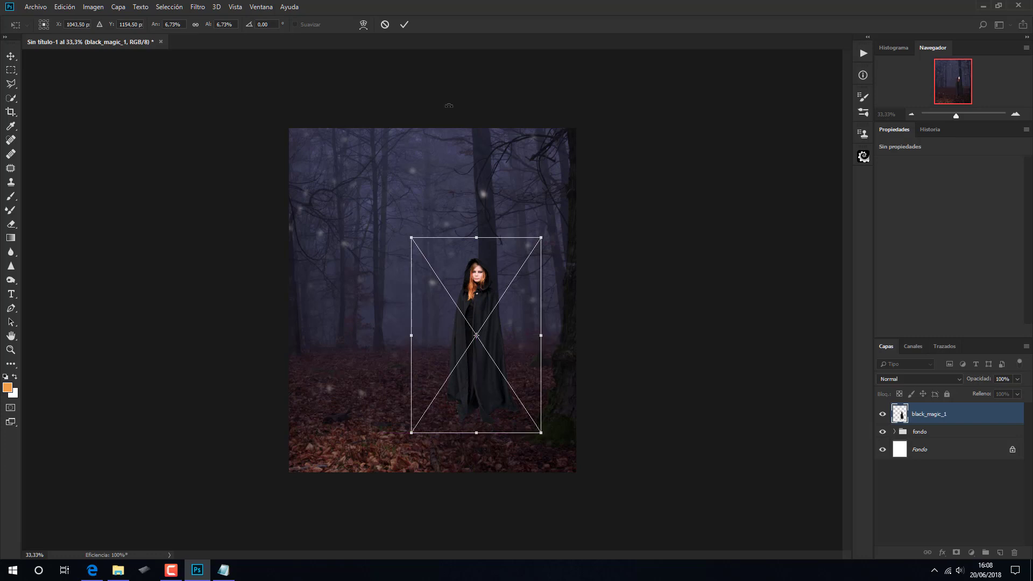
{"action": "left_click", "coordinate": [402, 24]}
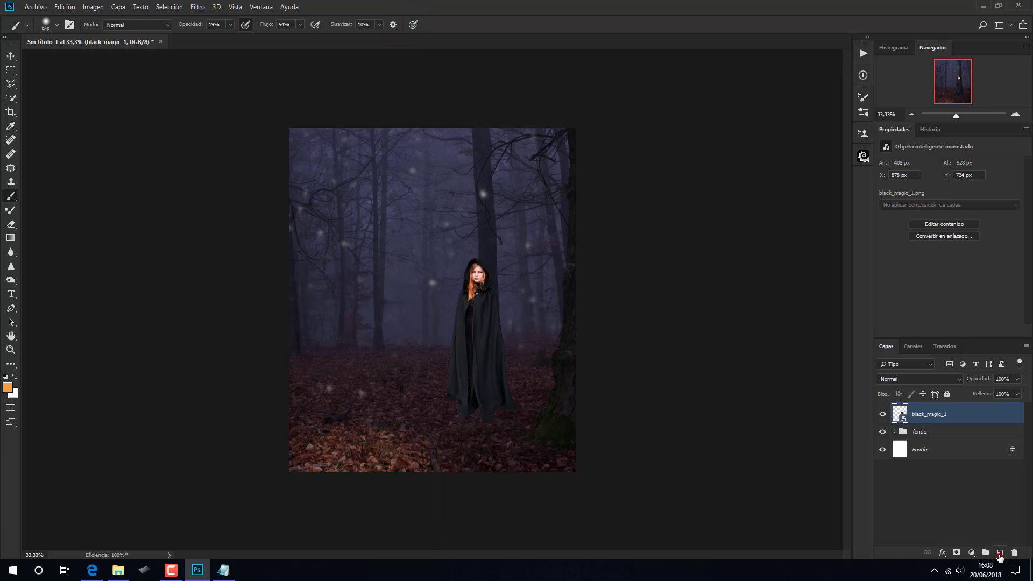
- On a new layer below the woman, paint a soft black shadow at 36% brush opacity under her feet
{"action": "left_click", "coordinate": [999, 554], "text": "ctrl"}
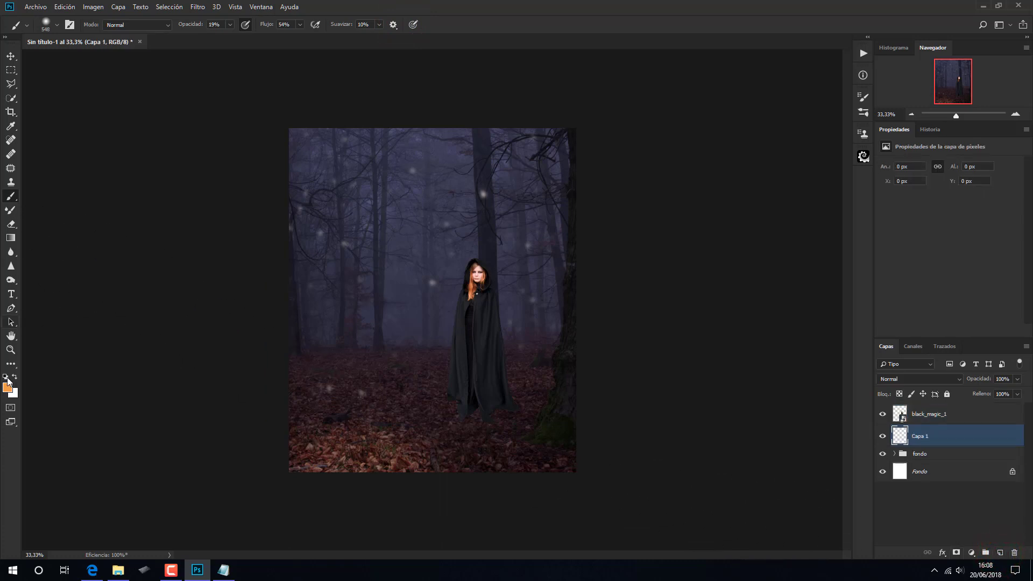
{"action": "left_click", "coordinate": [5, 377]}
{"action": "left_click", "coordinate": [230, 24]}
{"action": "left_click_drag", "start_coordinate": [231, 37], "coordinate": [238, 36]}
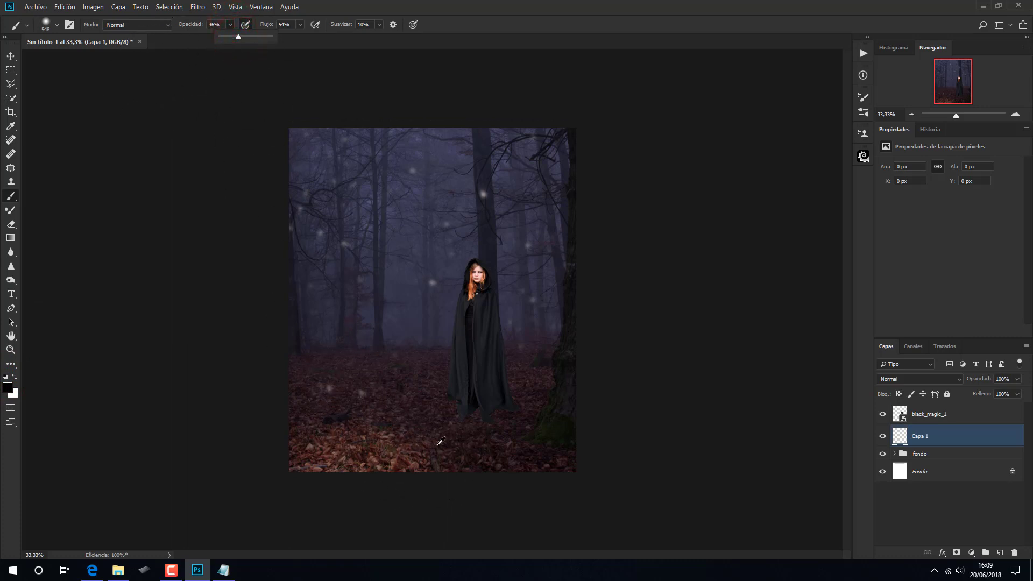
{"action": "left_click_drag", "start_coordinate": [436, 444], "coordinate": [402, 442]}
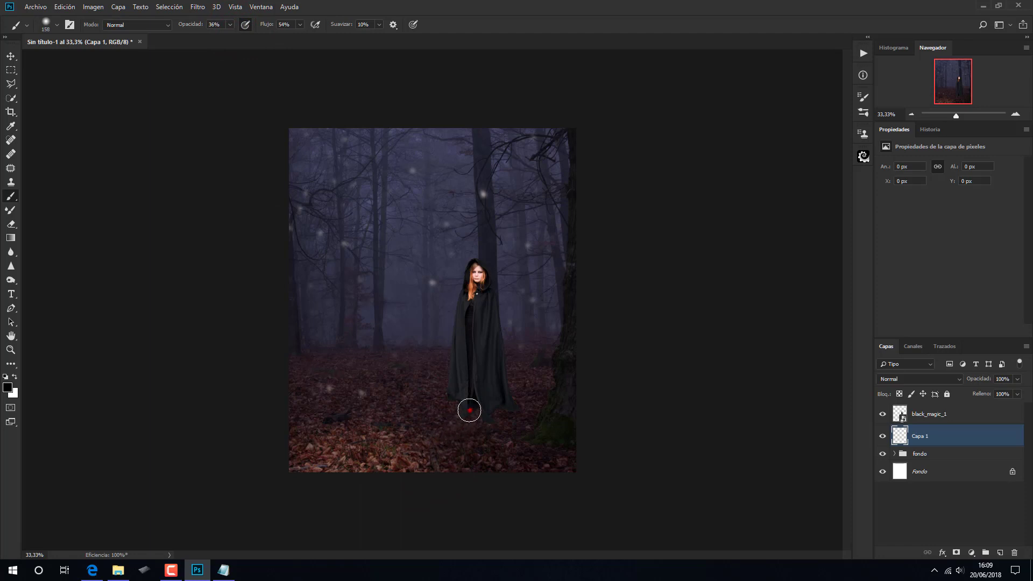
{"action": "mouse_move", "coordinate": [468, 408]}
{"action": "left_mouse_down"}
{"action": "mouse_move", "coordinate": [505, 401]}
{"action": "mouse_move", "coordinate": [527, 376]}
{"action": "mouse_move", "coordinate": [518, 390]}
{"action": "left_mouse_up"}
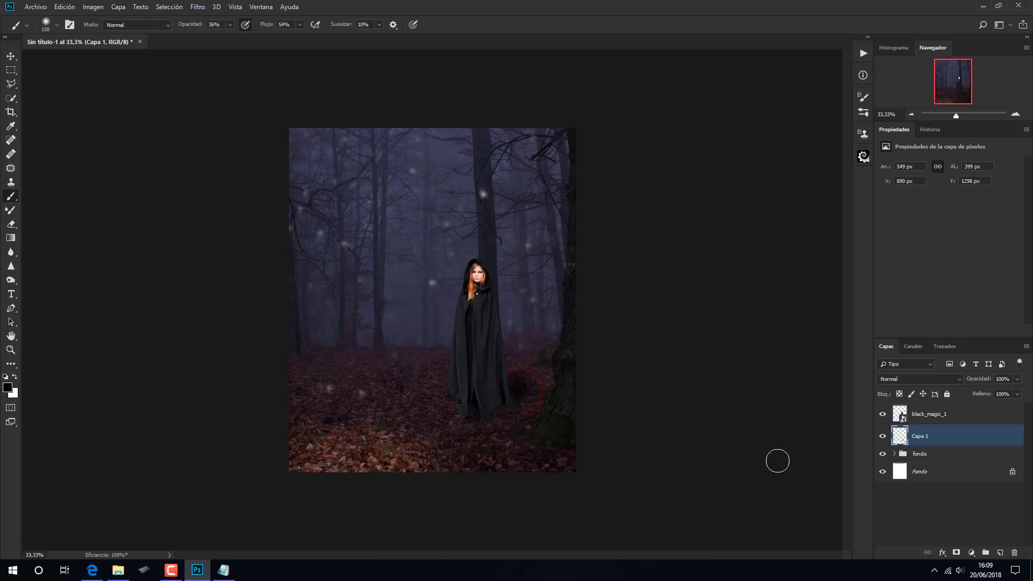
{"action": "left_click", "coordinate": [958, 413]}
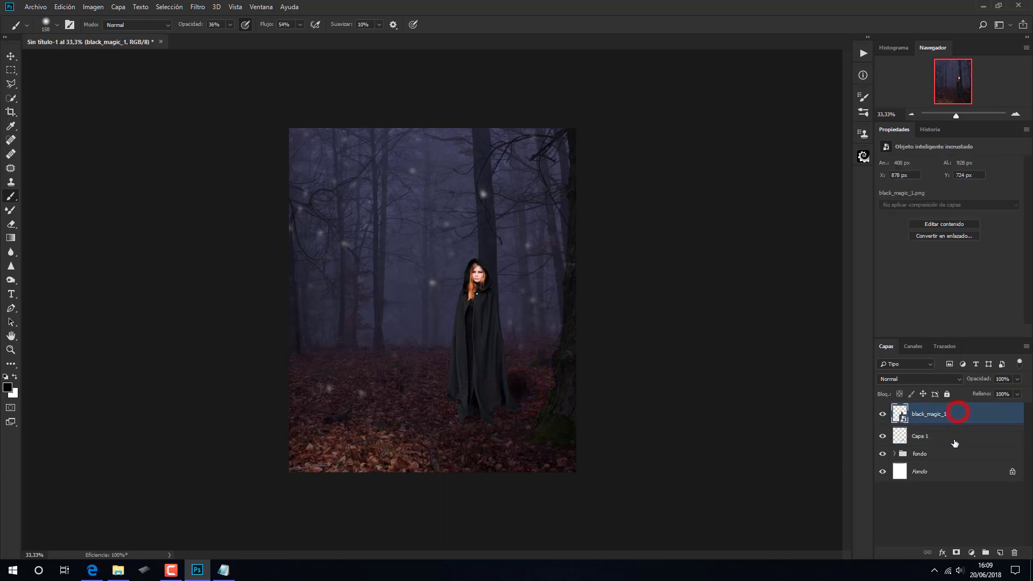
- Add a mask to black_magic_1 and set a grass-shaped brush at 100% opacity without Color Dynamics
{"action": "left_click", "coordinate": [956, 553]}
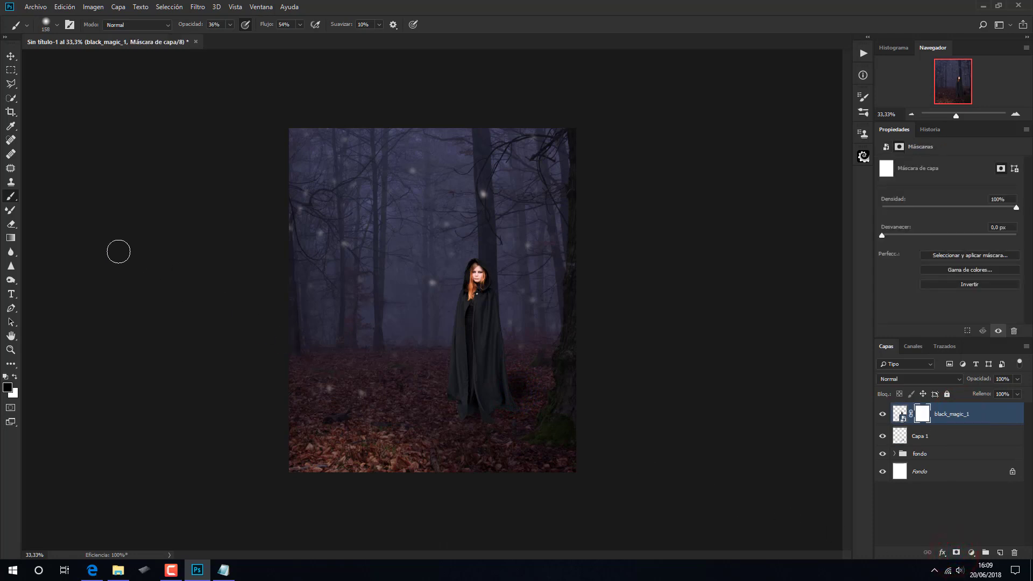
{"action": "left_click", "coordinate": [57, 26]}
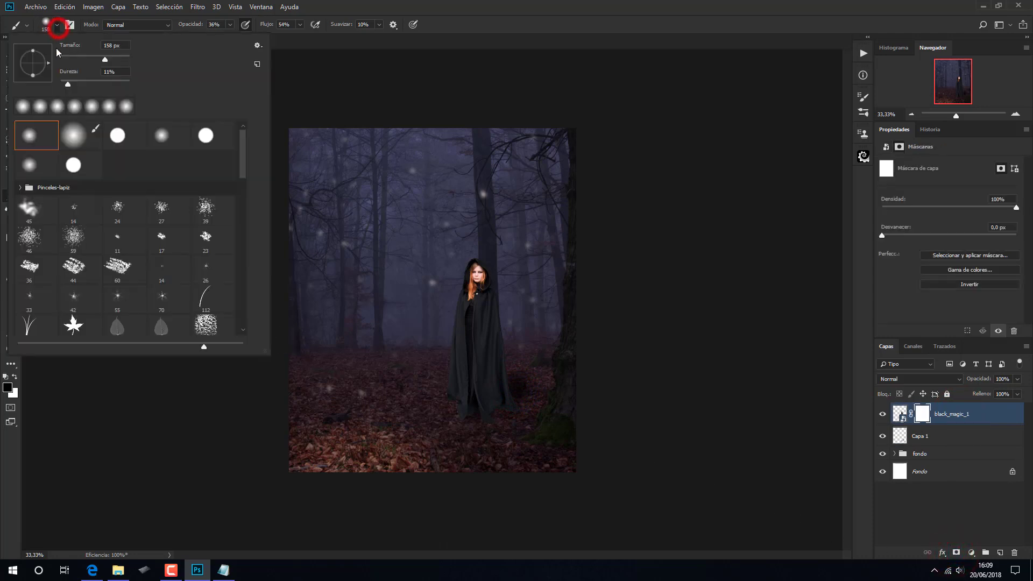
{"action": "left_click", "coordinate": [25, 322]}
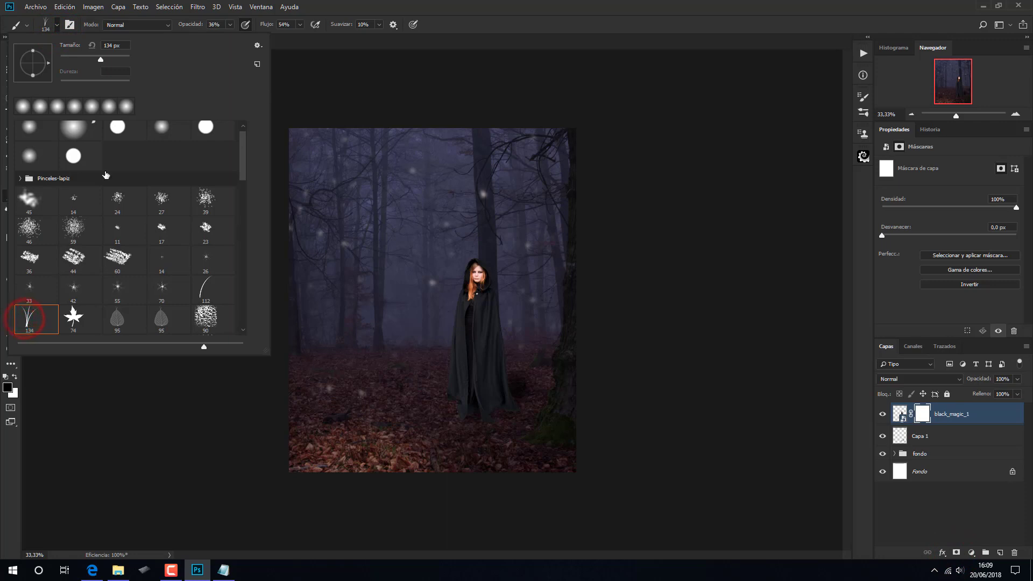
{"action": "left_click", "coordinate": [232, 26]}
{"action": "left_click_drag", "start_coordinate": [231, 37], "coordinate": [269, 38]}
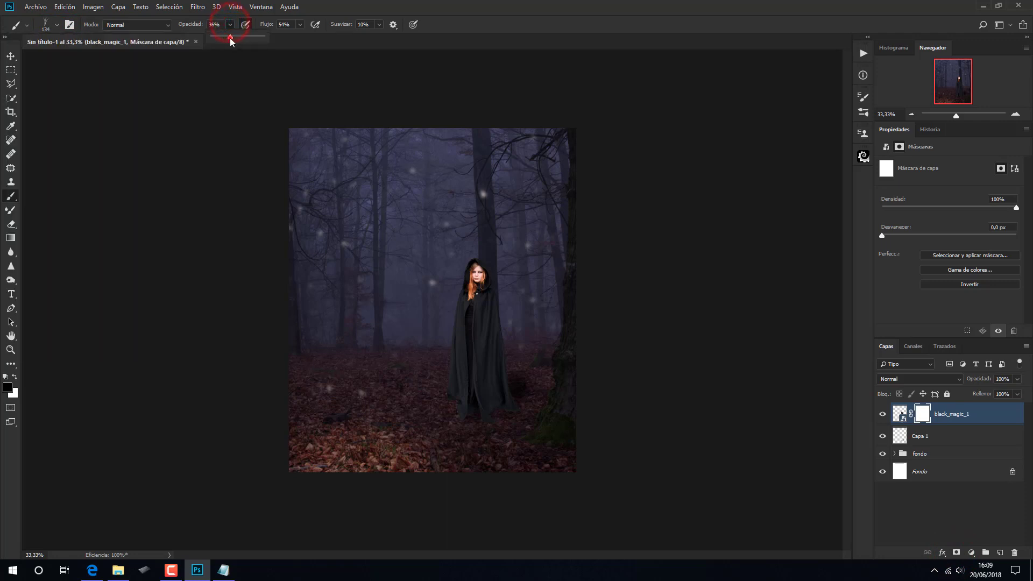
{"action": "left_click", "coordinate": [861, 98]}
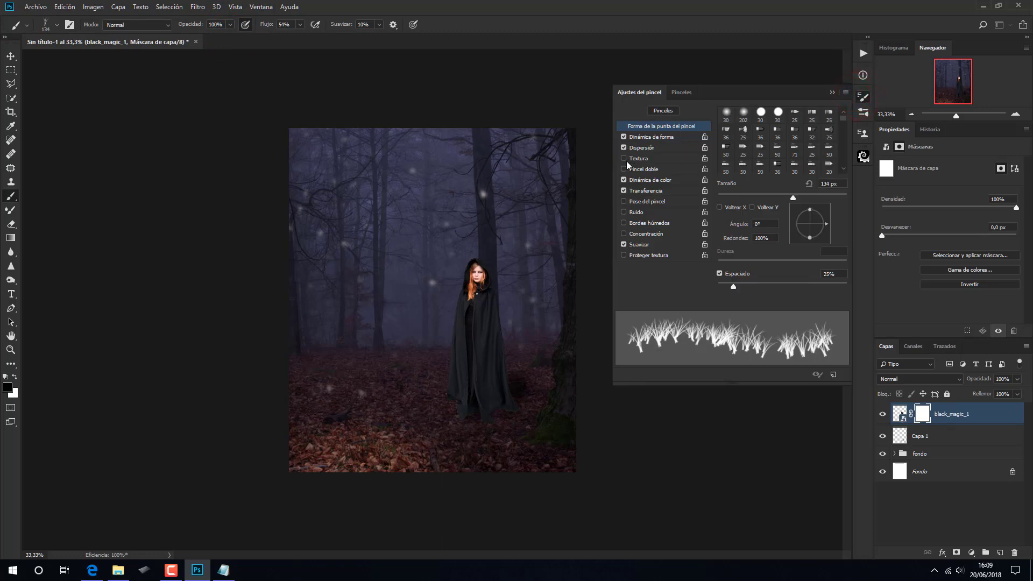
{"action": "left_click", "coordinate": [623, 180]}
{"action": "left_click", "coordinate": [830, 92]}
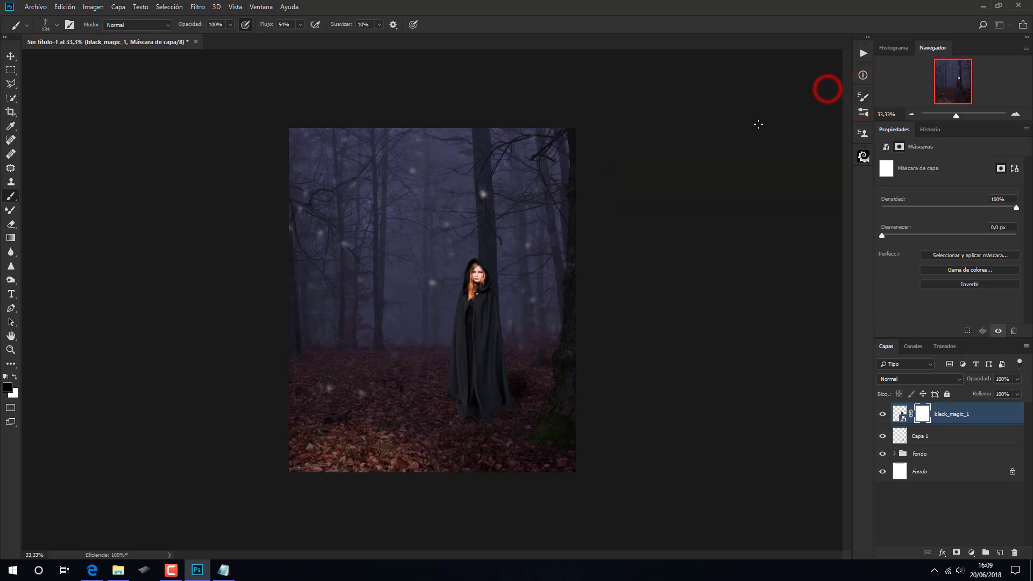
- Paint grassy edges along the cloak hem on the mask, then target the layer itself
{"action": "left_click", "coordinate": [490, 419]}
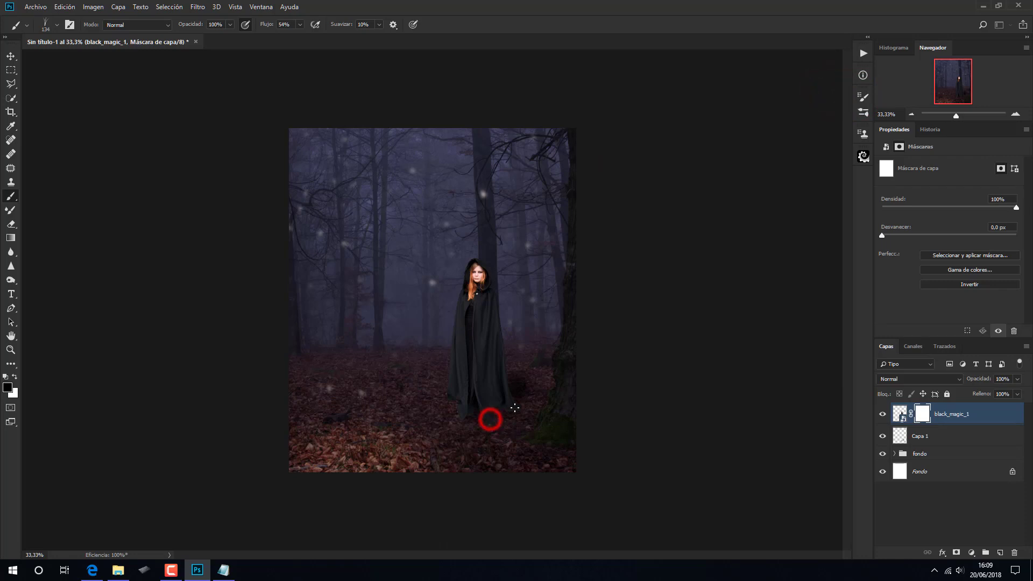
{"action": "left_click", "coordinate": [495, 414]}
{"action": "left_click", "coordinate": [468, 418]}
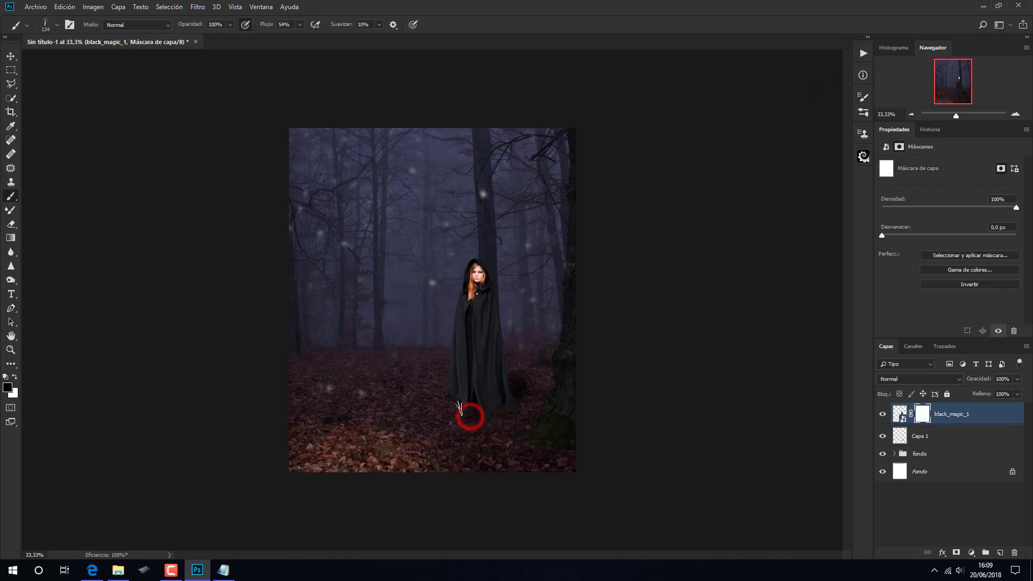
{"action": "left_click", "coordinate": [454, 396]}
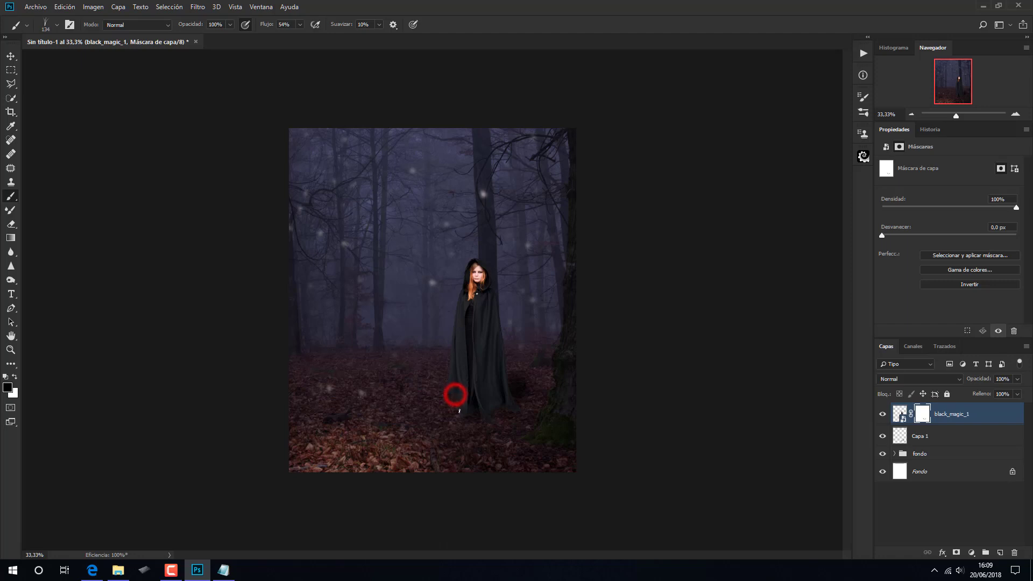
{"action": "left_click", "coordinate": [476, 412]}
{"action": "left_click", "coordinate": [498, 412]}
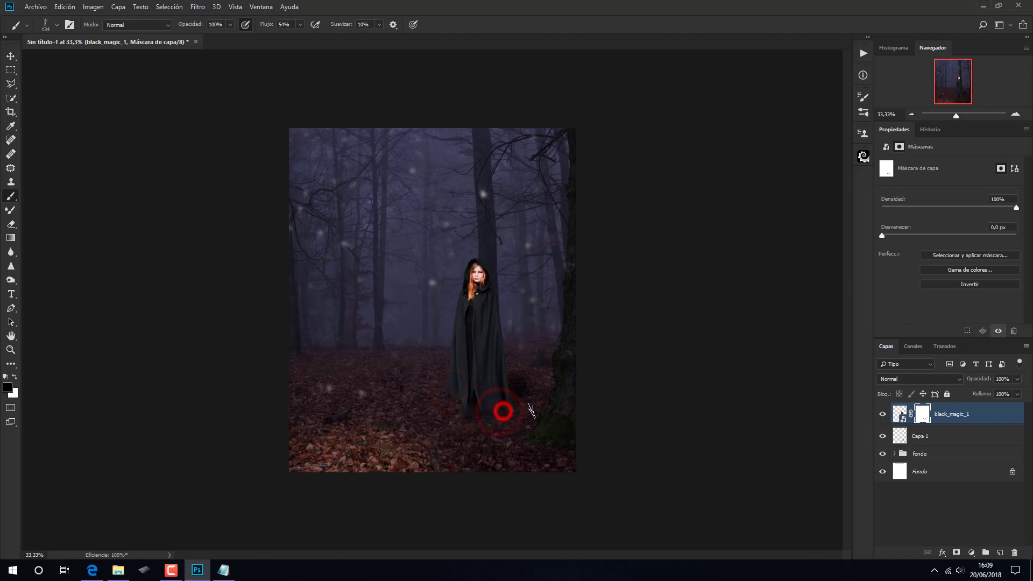
{"action": "left_click", "coordinate": [992, 414]}
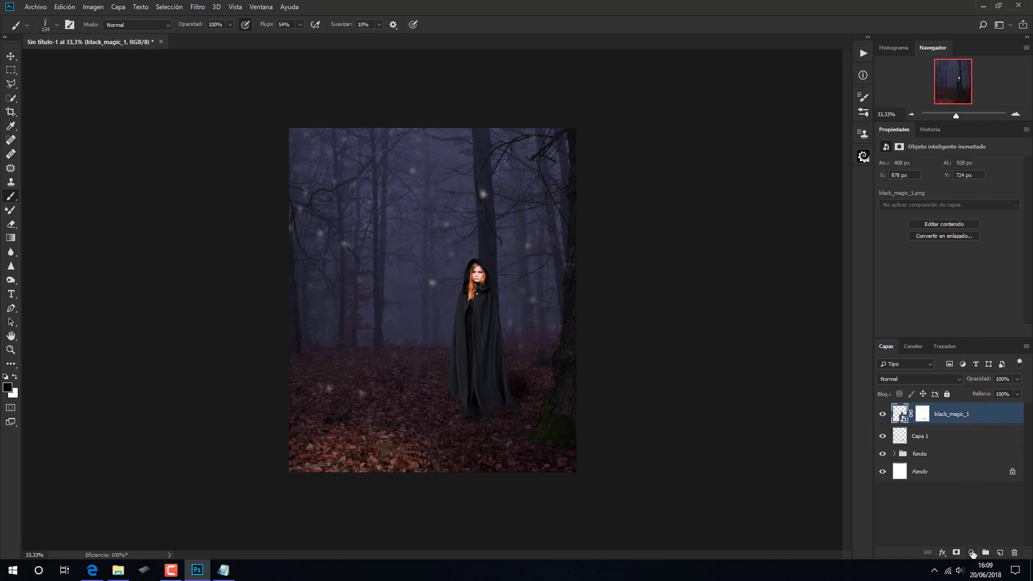
- Add a clipped Curves layer that darkens RGB midtones, lifts Blue shadows and lowers Blue highlights
{"action": "left_click", "coordinate": [971, 553]}
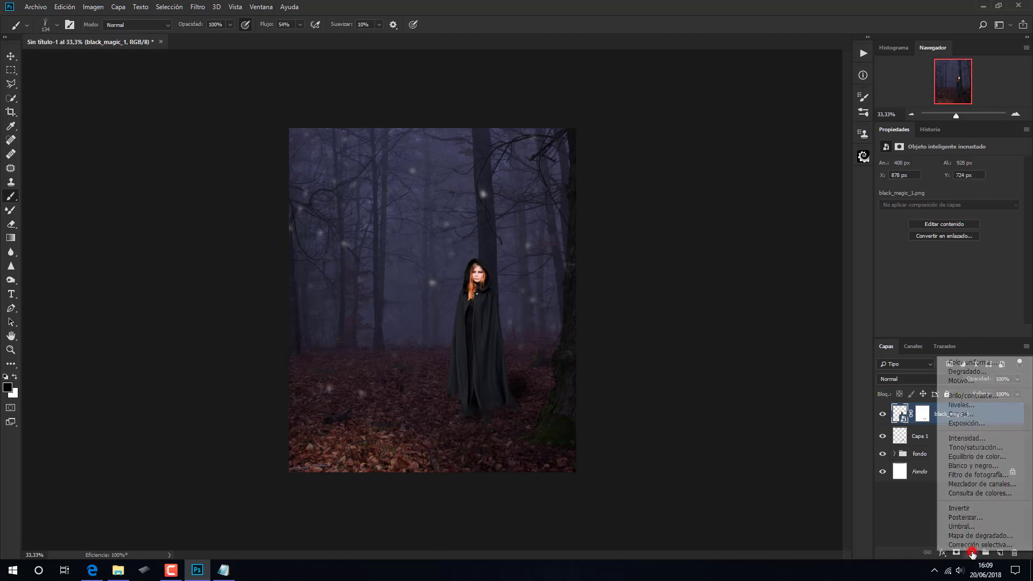
{"action": "left_click", "coordinate": [968, 415]}
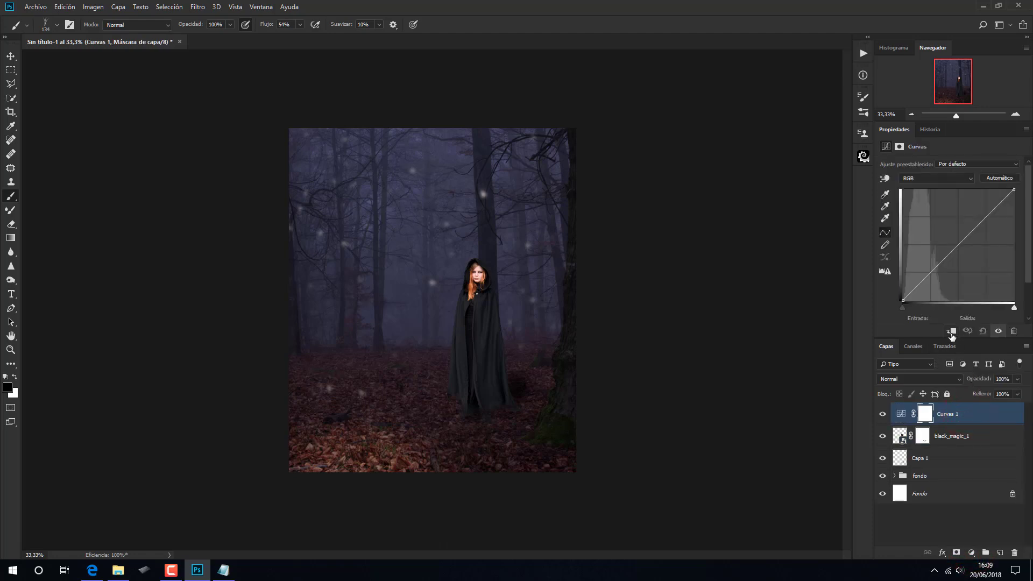
{"action": "left_click", "coordinate": [951, 331]}
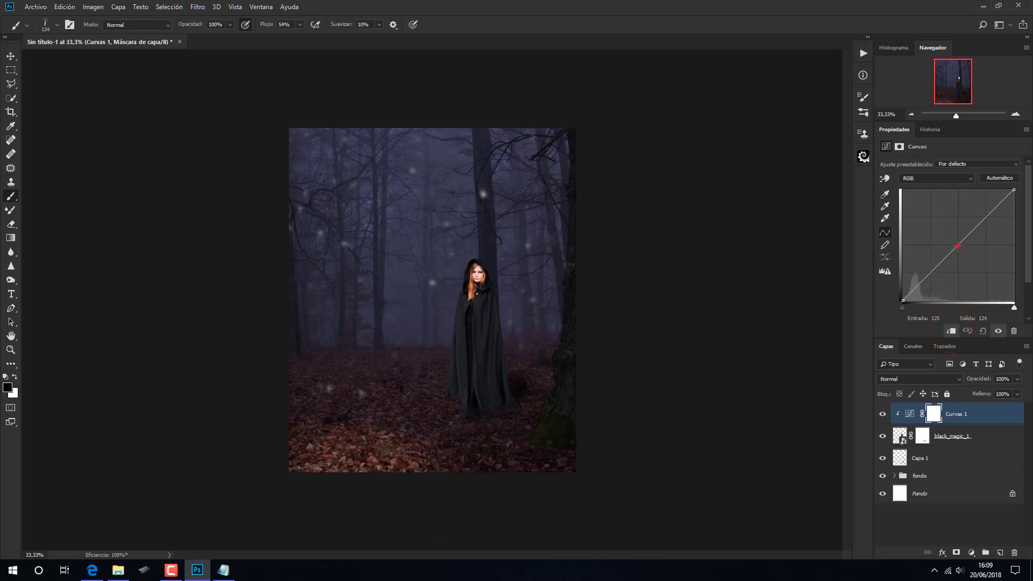
{"action": "left_click_drag", "start_coordinate": [958, 246], "coordinate": [963, 249]}
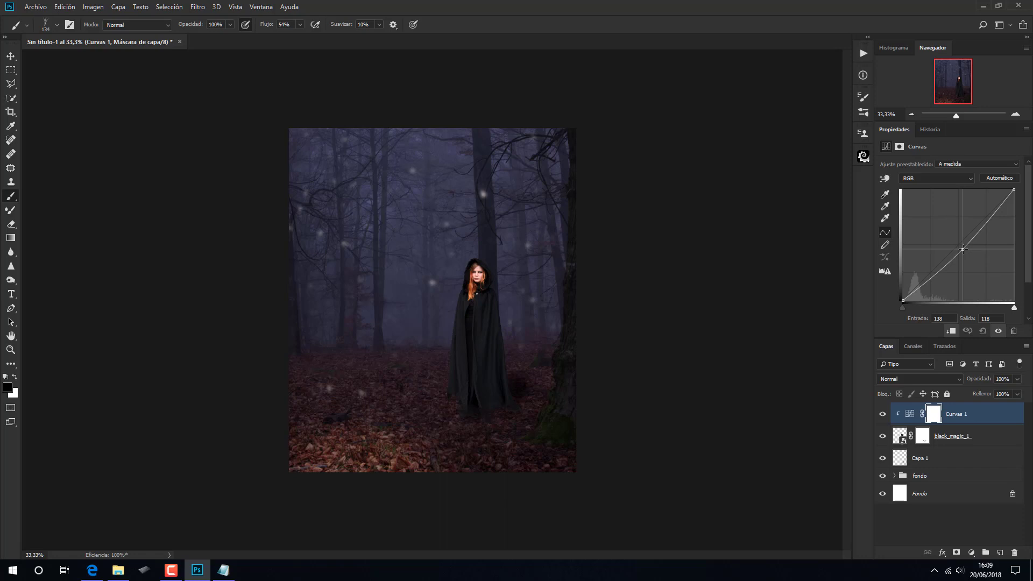
{"action": "left_click", "coordinate": [930, 175]}
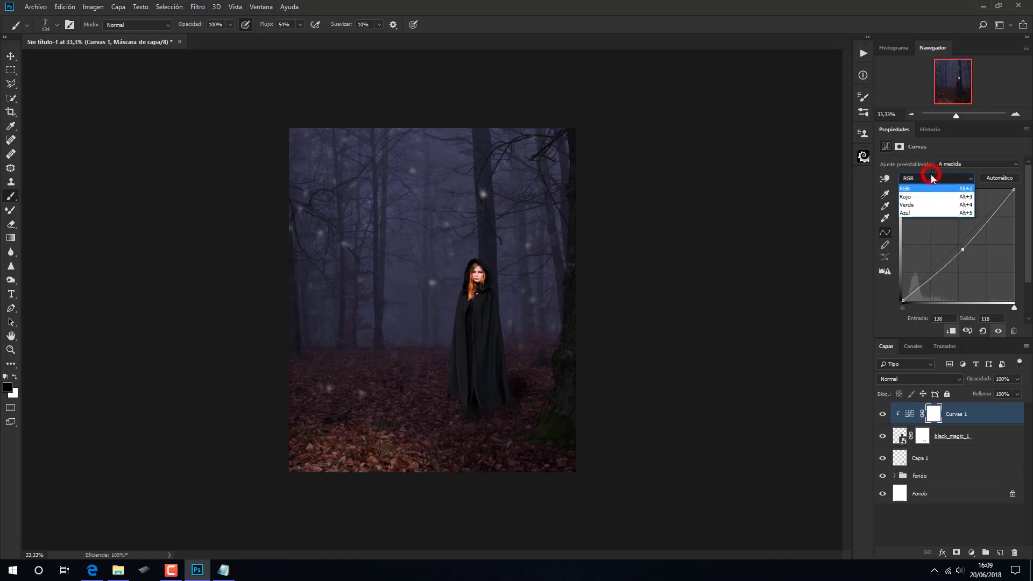
{"action": "left_click", "coordinate": [913, 213]}
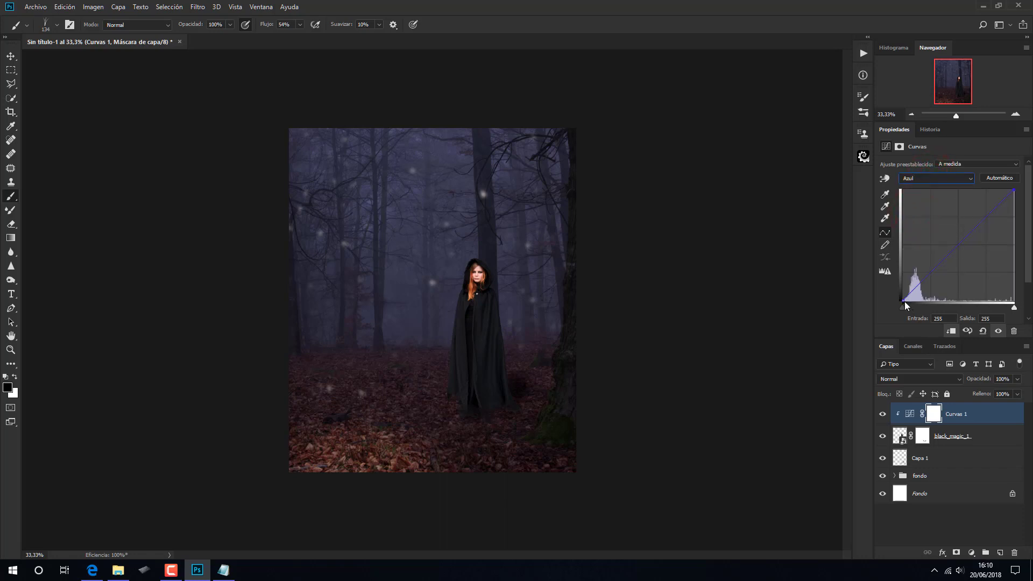
{"action": "left_click_drag", "start_coordinate": [904, 300], "coordinate": [900, 285]}
{"action": "left_click_drag", "start_coordinate": [1012, 190], "coordinate": [1014, 199]}
- Paint the Curves mask over the woman's face with a soft round brush
{"action": "left_click", "coordinate": [56, 25]}
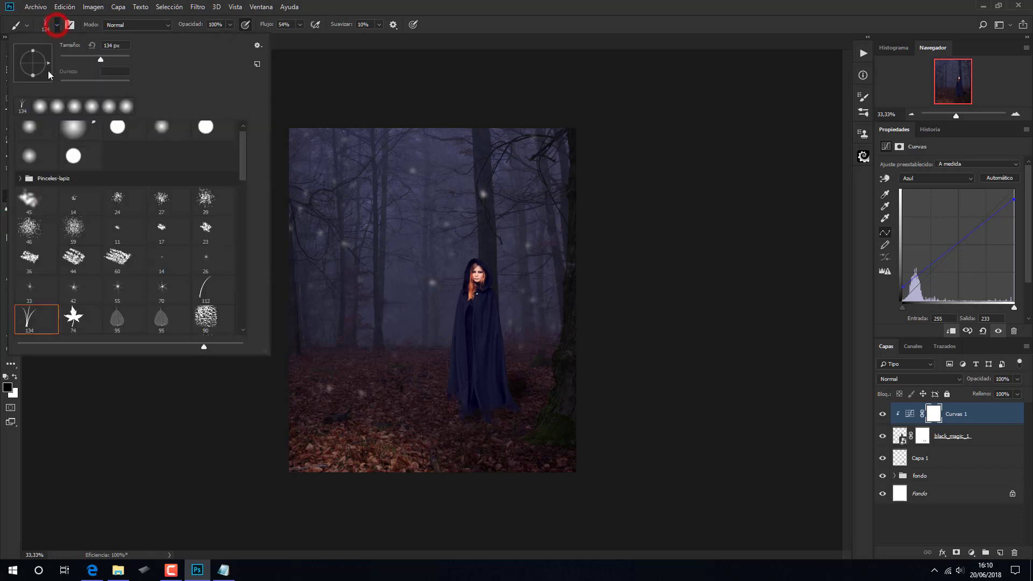
{"action": "left_click", "coordinate": [30, 132]}
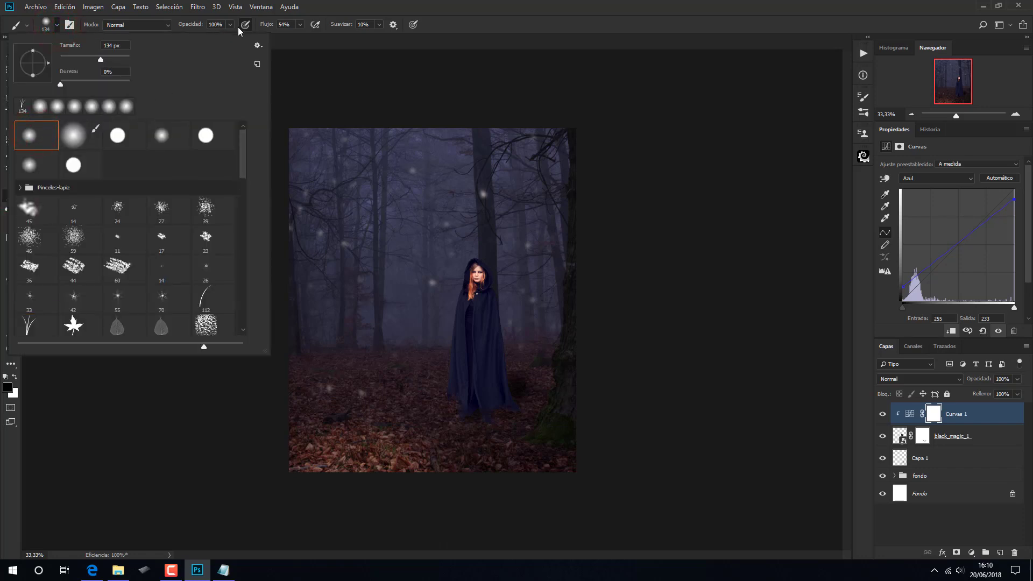
{"action": "left_click", "coordinate": [466, 274]}
{"action": "left_click_drag", "start_coordinate": [467, 263], "coordinate": [456, 285]}
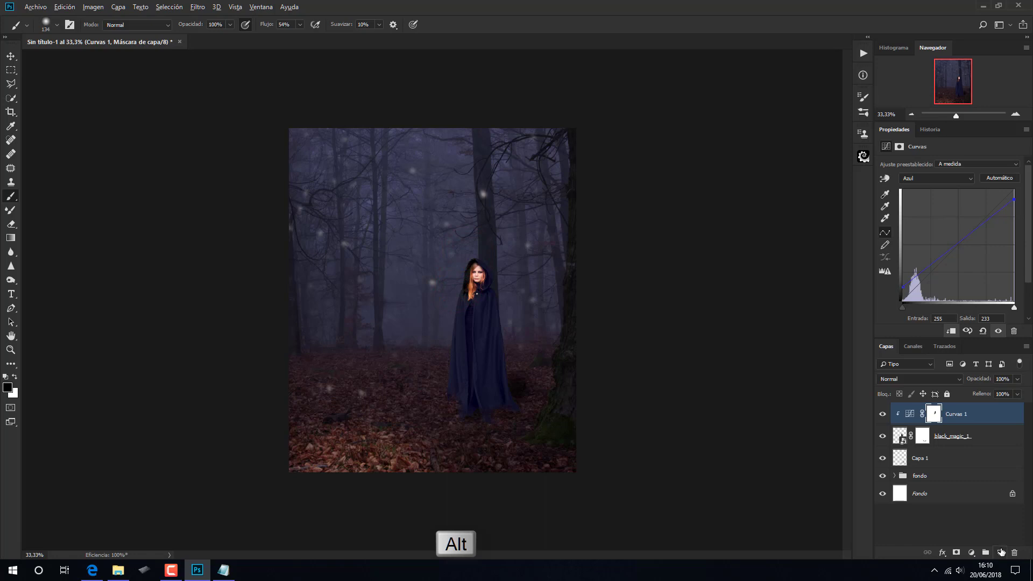
- Create a new layer Capa 2 clipped to the layers below and label it orange
{"action": "left_click", "coordinate": [1000, 552], "text": "alt"}
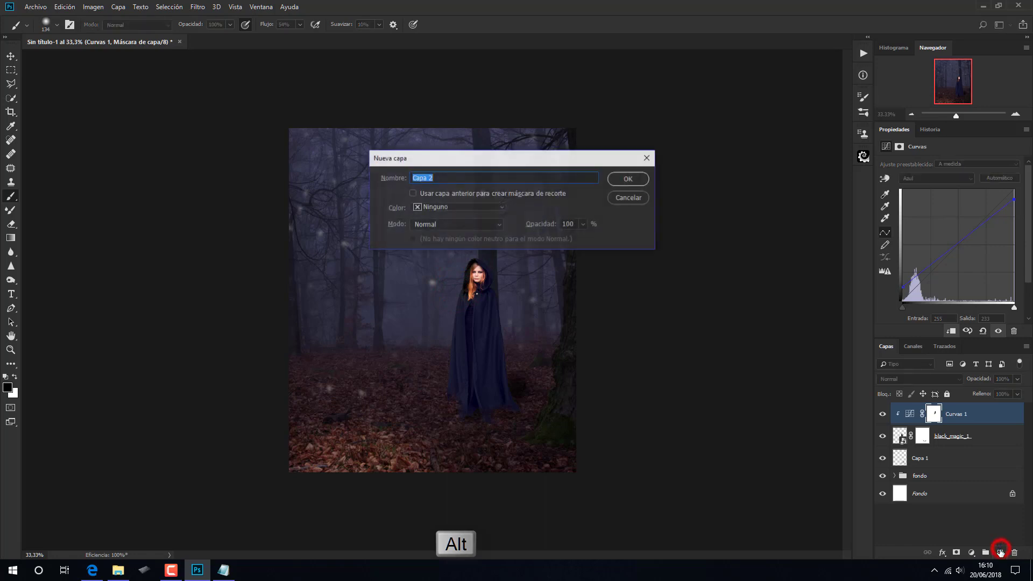
{"action": "left_click", "coordinate": [413, 193]}
{"action": "left_click", "coordinate": [624, 179]}
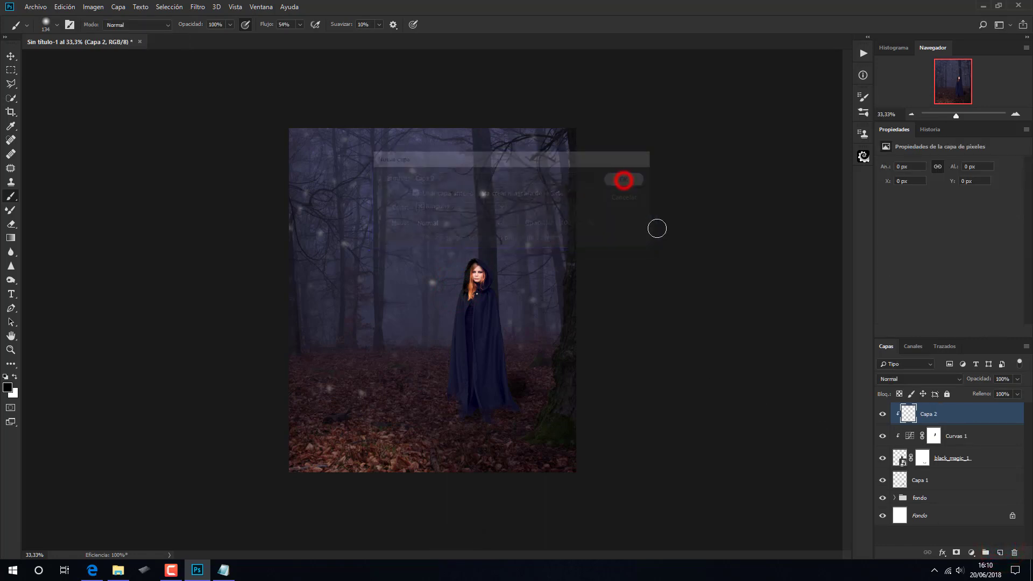
{"action": "right_click", "coordinate": [882, 416]}
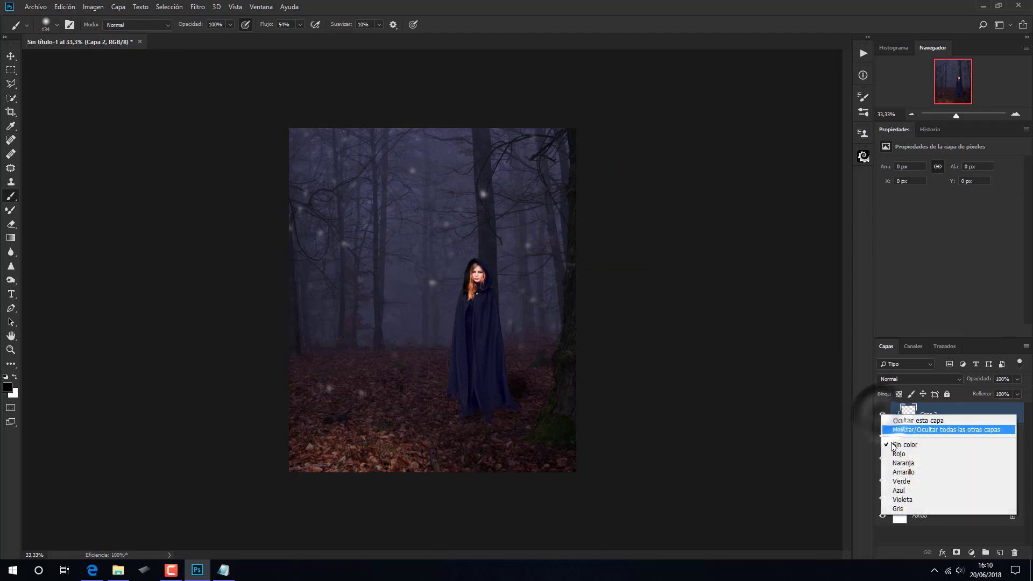
{"action": "left_click", "coordinate": [895, 462]}
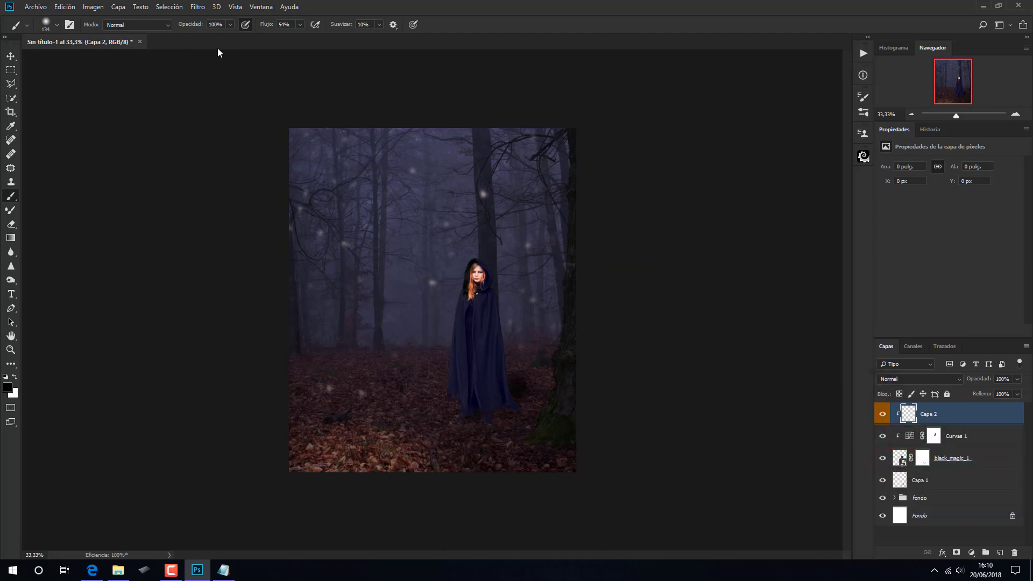
- Set a large brush at 67% opacity and paste d89b43 as the foreground colour
{"action": "left_click", "coordinate": [230, 24]}
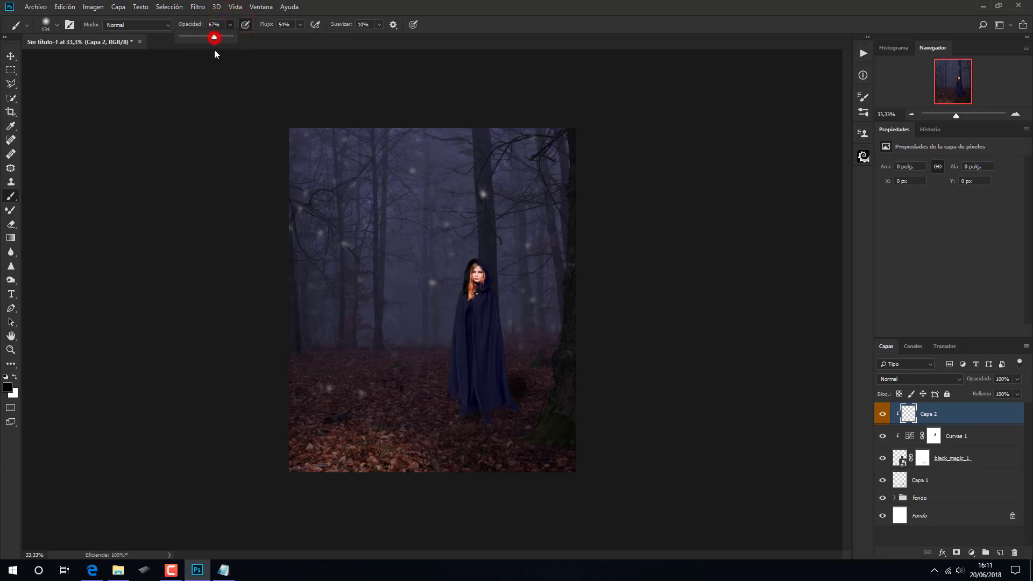
{"action": "left_click_drag", "start_coordinate": [232, 36], "coordinate": [214, 36]}
{"action": "left_click_drag", "start_coordinate": [366, 339], "coordinate": [380, 348]}
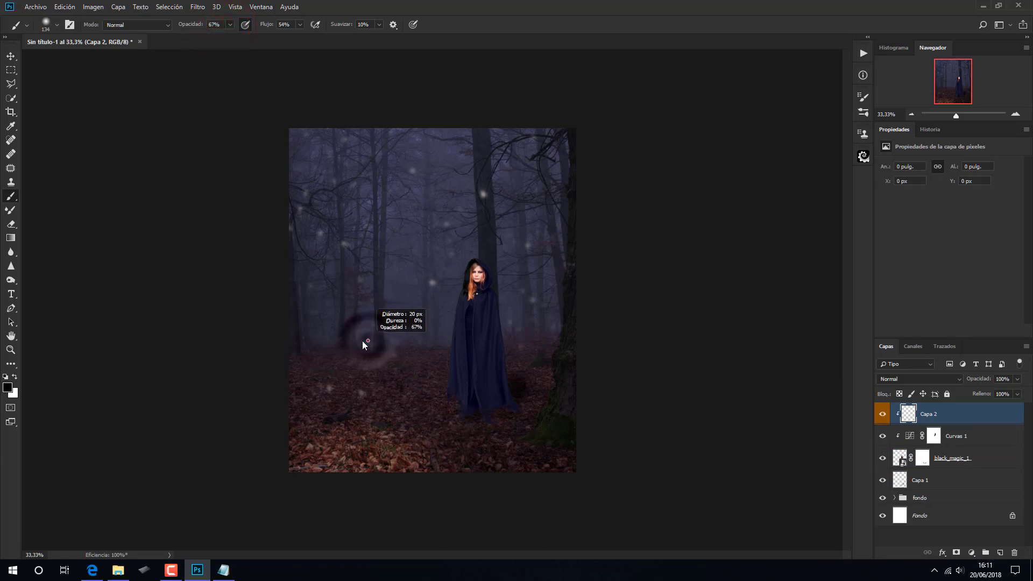
{"action": "left_click", "coordinate": [7, 387]}
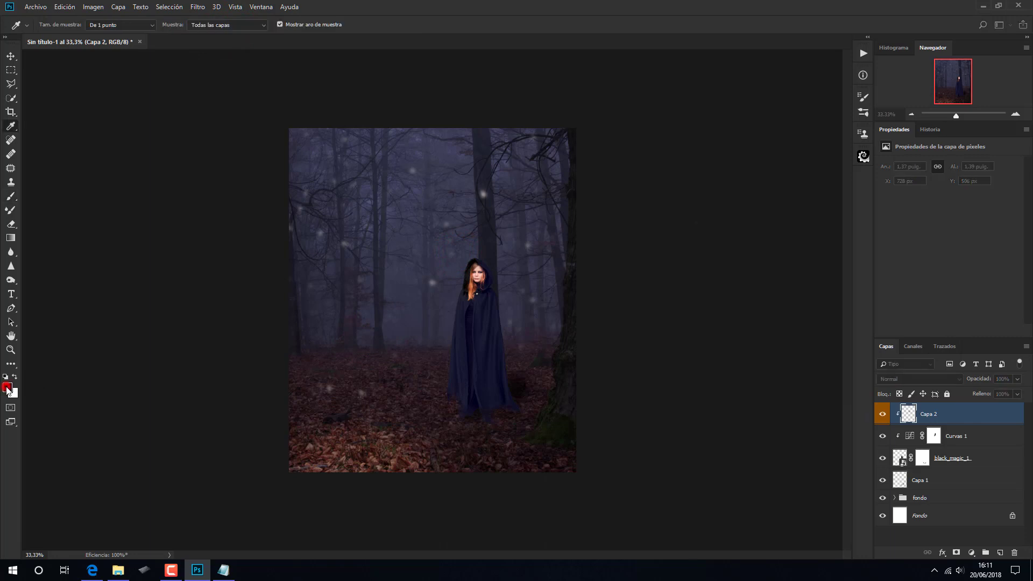
{"action": "right_click", "coordinate": [877, 422]}
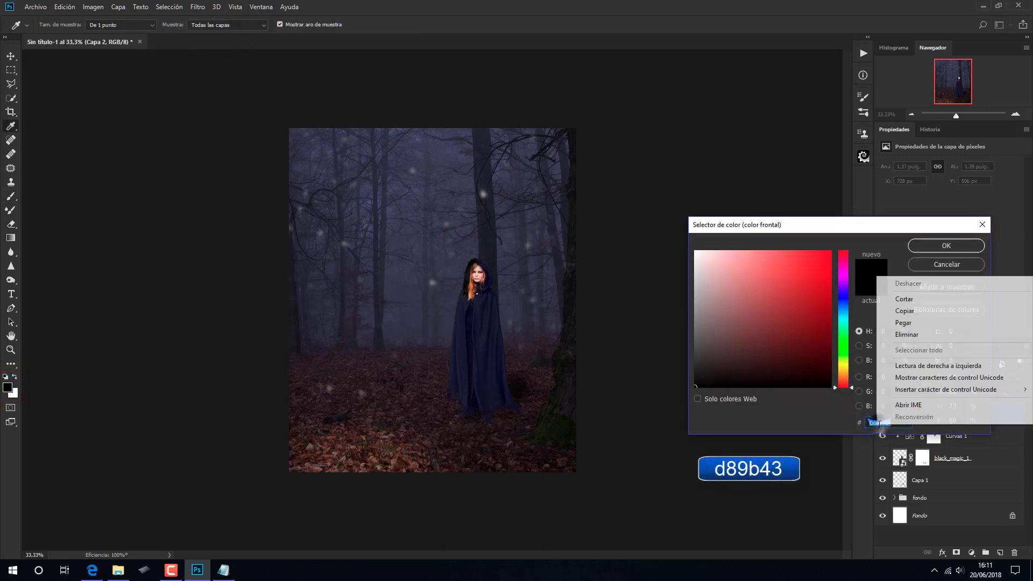
{"action": "left_click", "coordinate": [904, 323]}
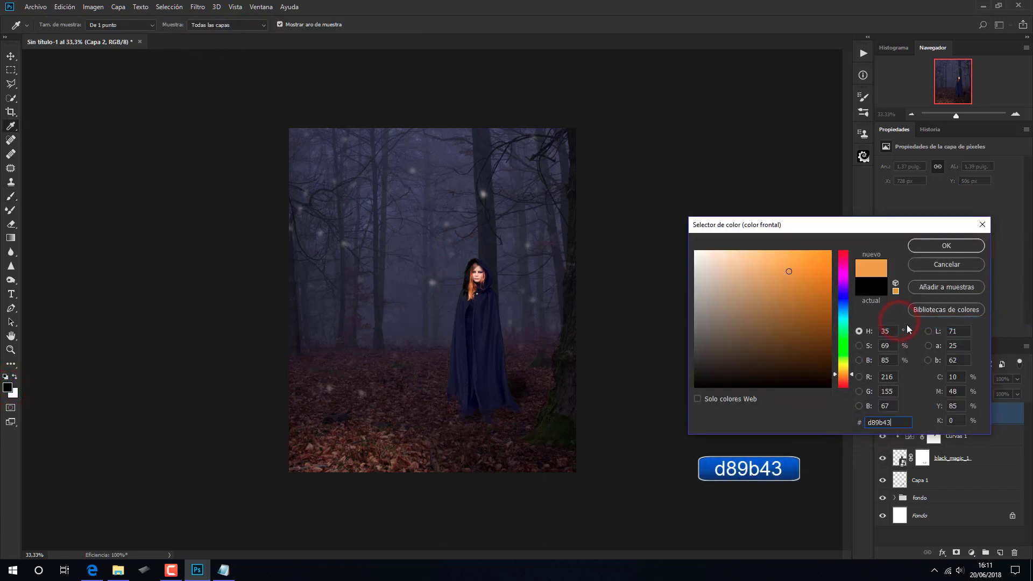
- Accept orange d89b43 and paint orange light over the hair and down the hood's left edge
{"action": "left_click", "coordinate": [937, 244]}
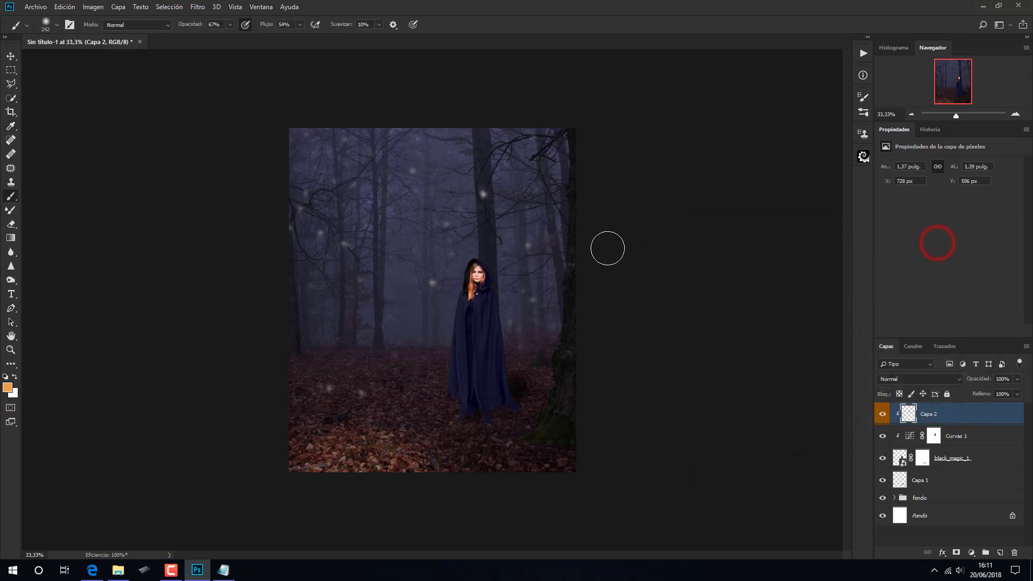
{"action": "left_click_drag", "start_coordinate": [459, 250], "coordinate": [450, 266]}
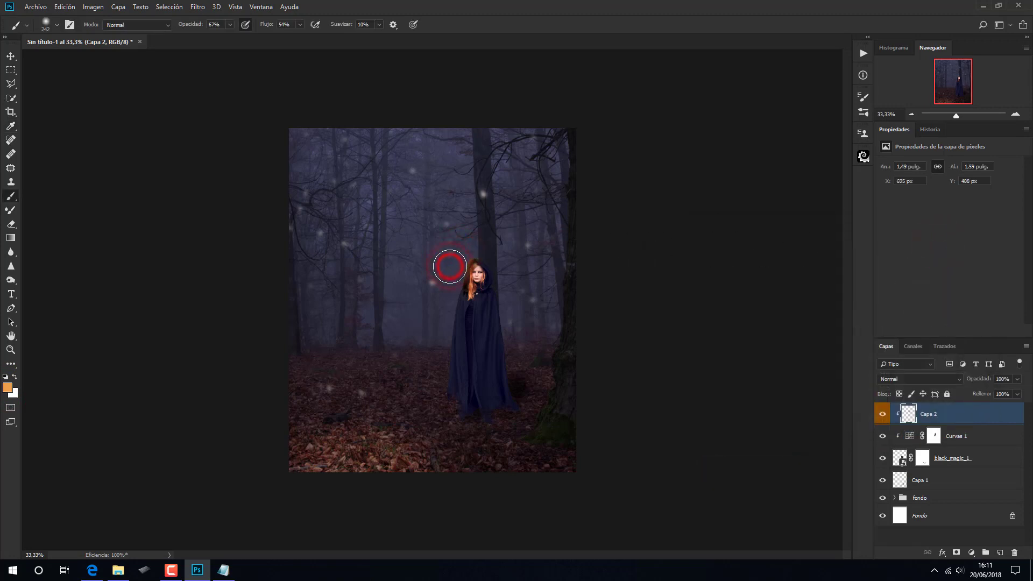
{"action": "left_click_drag", "start_coordinate": [450, 266], "coordinate": [451, 285]}
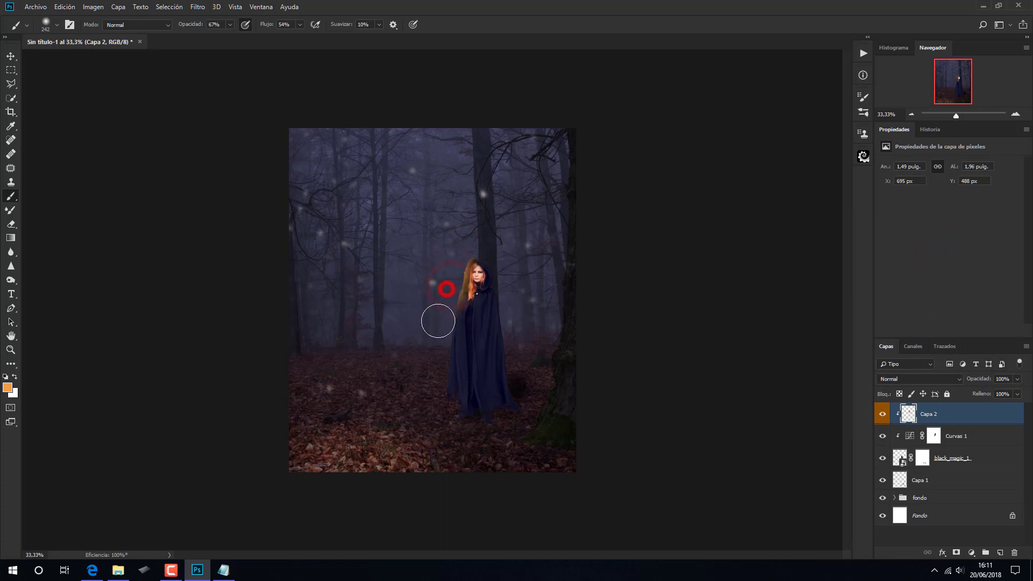
{"action": "left_click_drag", "start_coordinate": [451, 286], "coordinate": [427, 350]}
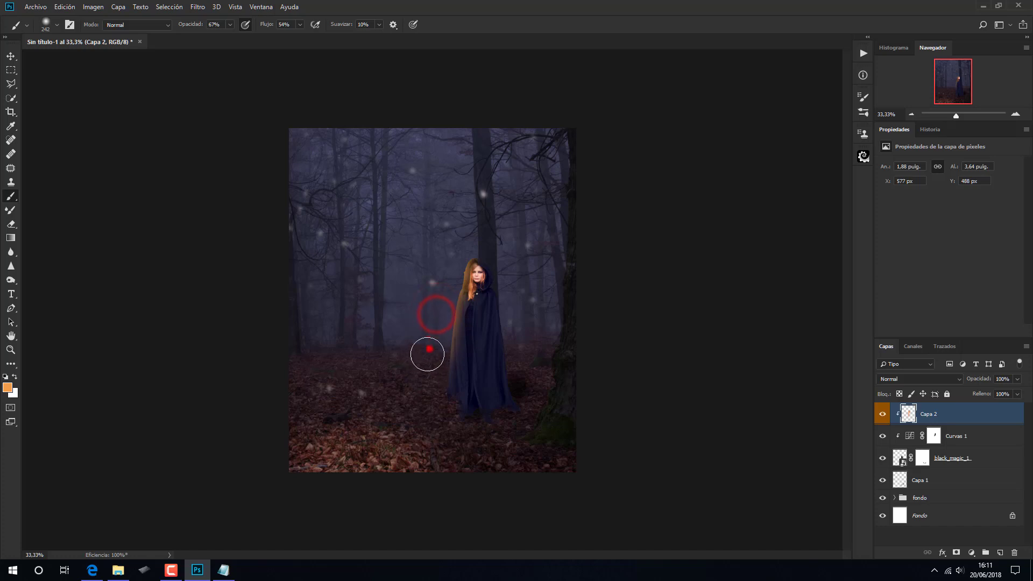
- At 10% brush opacity, add faint orange strokes near the face, chest and lower cloak
{"action": "left_click", "coordinate": [230, 25]}
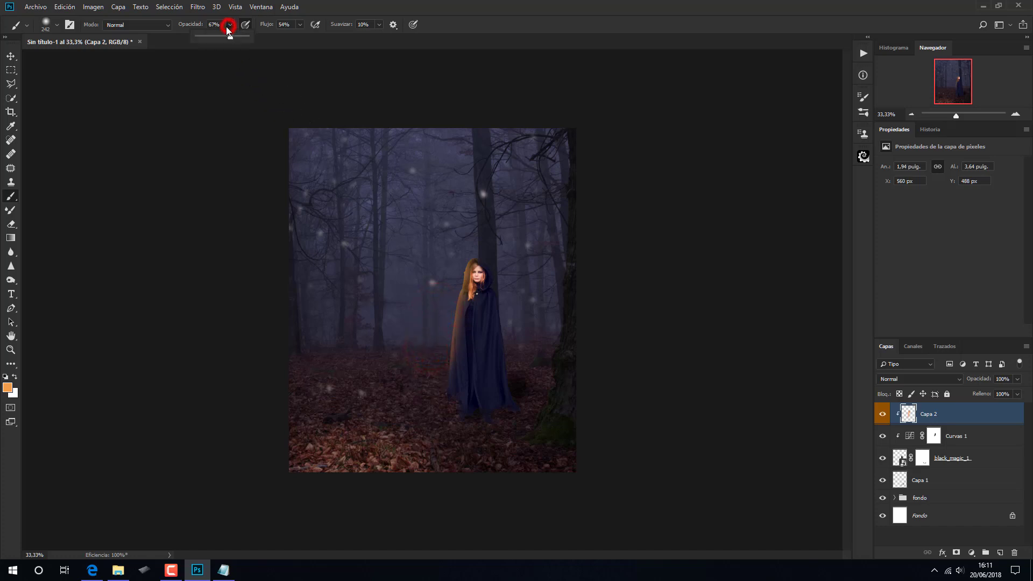
{"action": "left_click", "coordinate": [202, 37]}
{"action": "mouse_move", "coordinate": [474, 292]}
{"action": "left_mouse_down"}
{"action": "mouse_move", "coordinate": [469, 313]}
{"action": "mouse_move", "coordinate": [461, 267]}
{"action": "left_mouse_up"}
{"action": "left_click", "coordinate": [451, 351]}
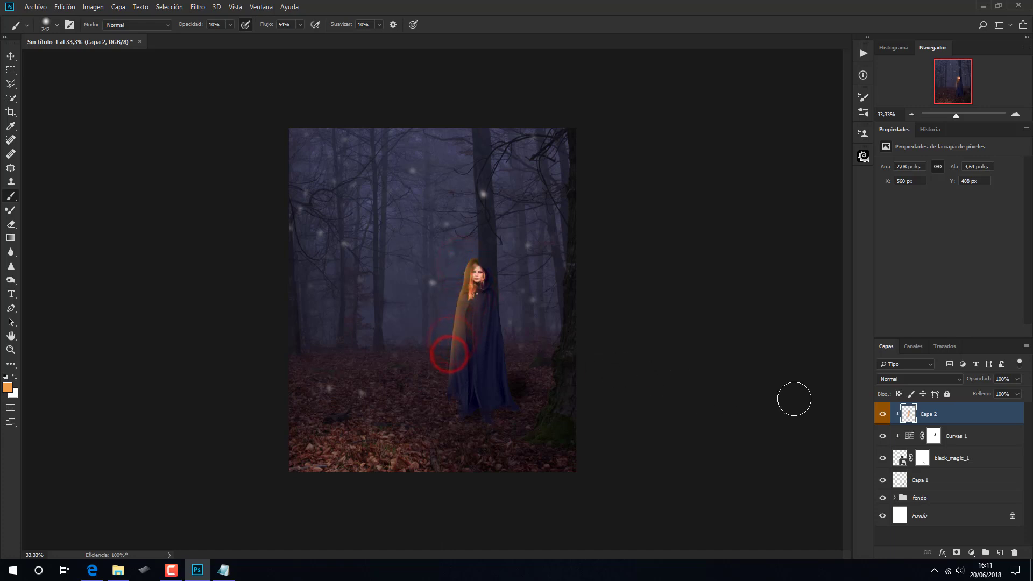
- Set Capa 2 to Trama at 79% opacity and drag dead_tree_04 from the resources folder onto the canvas
{"action": "left_click", "coordinate": [918, 379]}
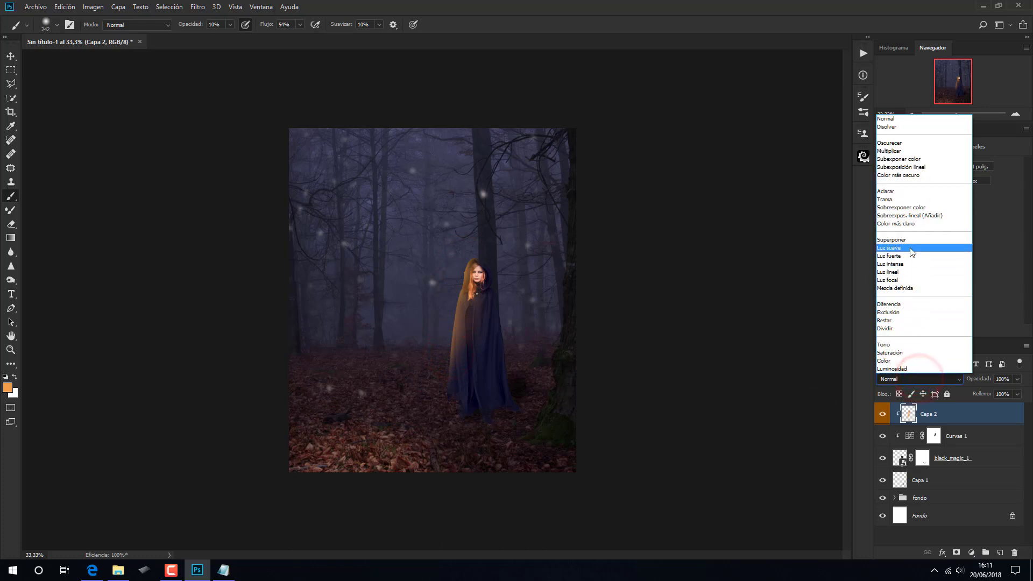
{"action": "left_click", "coordinate": [905, 199]}
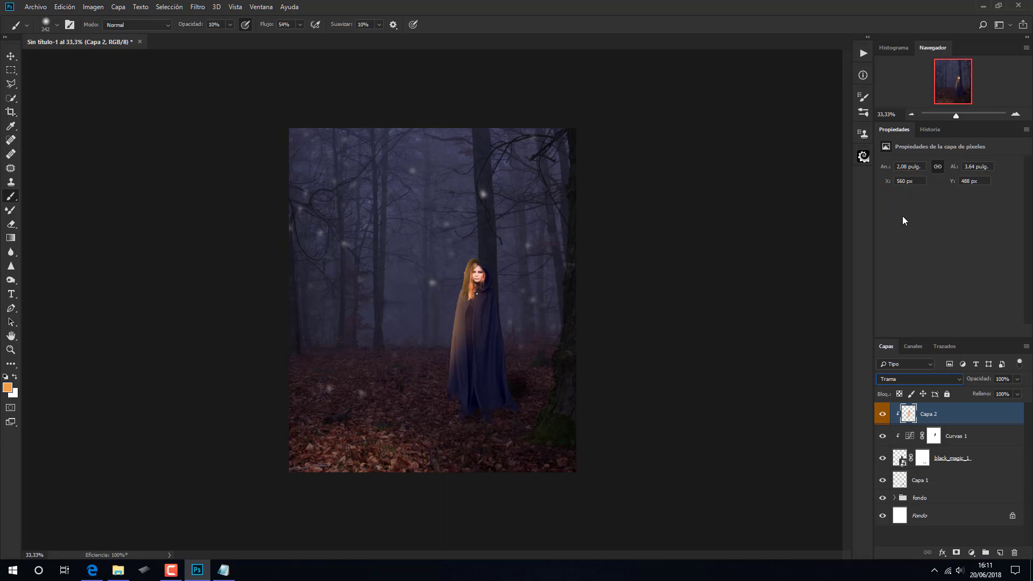
{"action": "left_click_drag", "start_coordinate": [1017, 380], "coordinate": [1014, 400]}
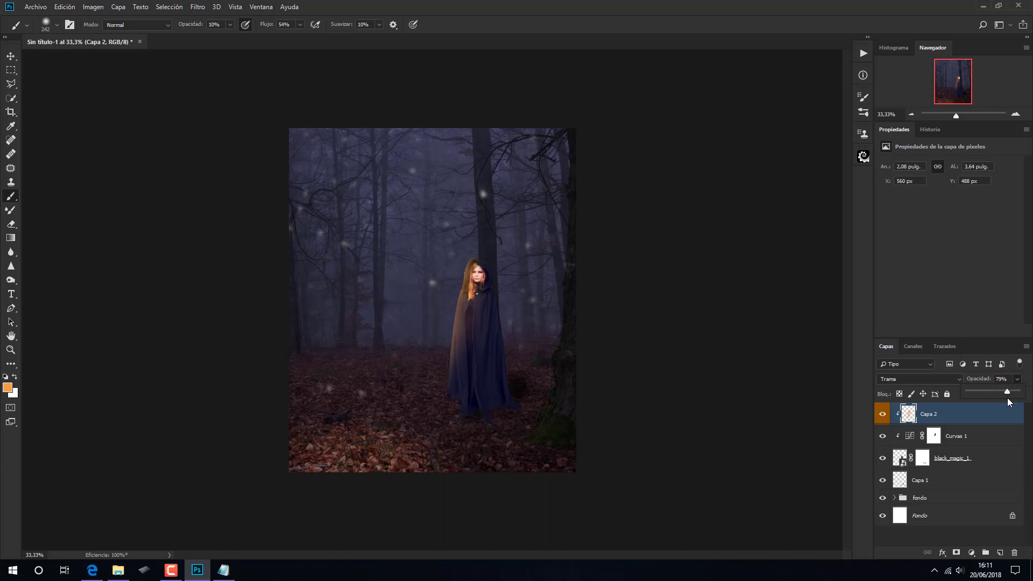
{"action": "left_click", "coordinate": [988, 412]}
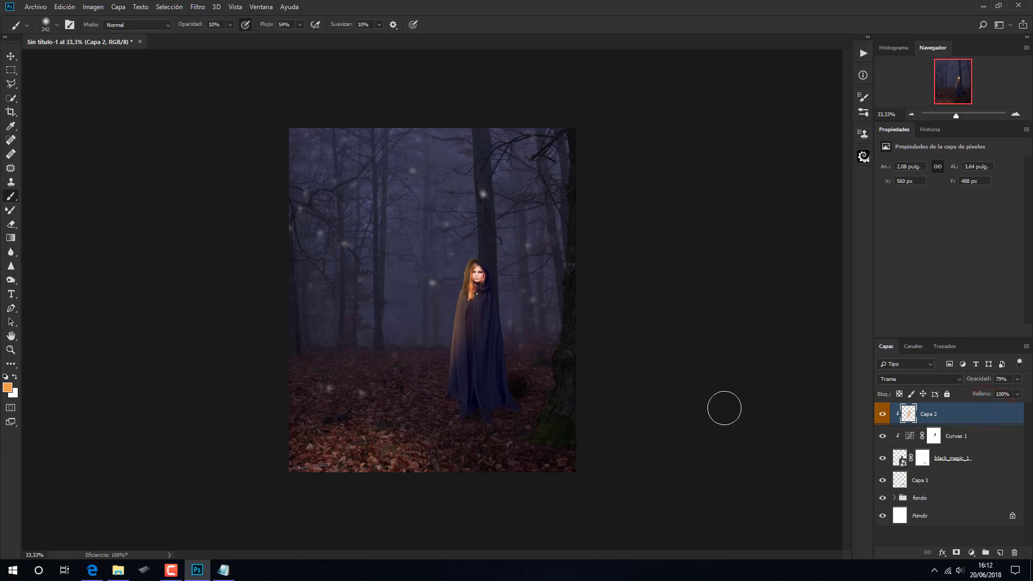
{"action": "left_click", "coordinate": [119, 571]}
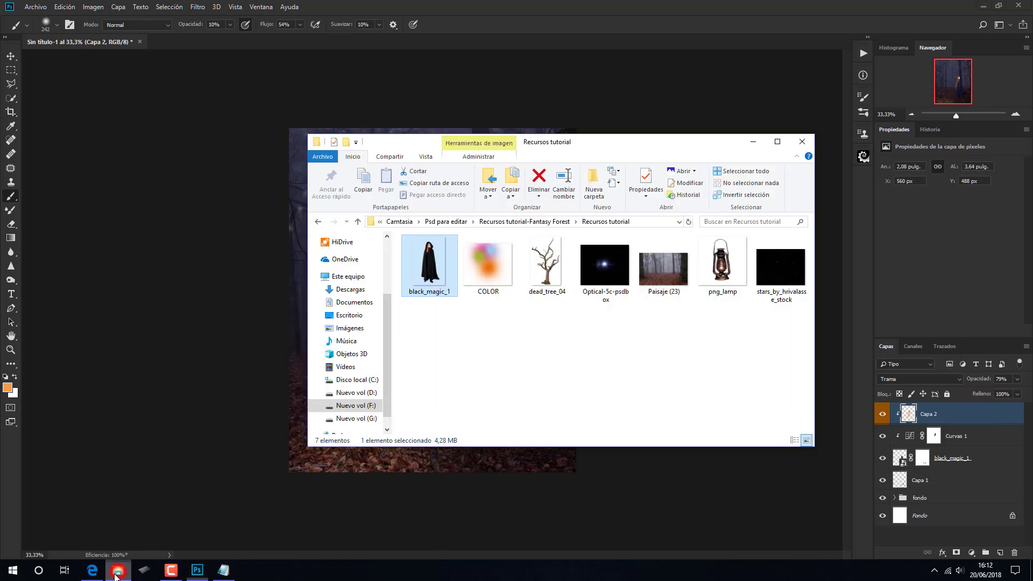
{"action": "left_click_drag", "start_coordinate": [543, 264], "coordinate": [454, 462]}
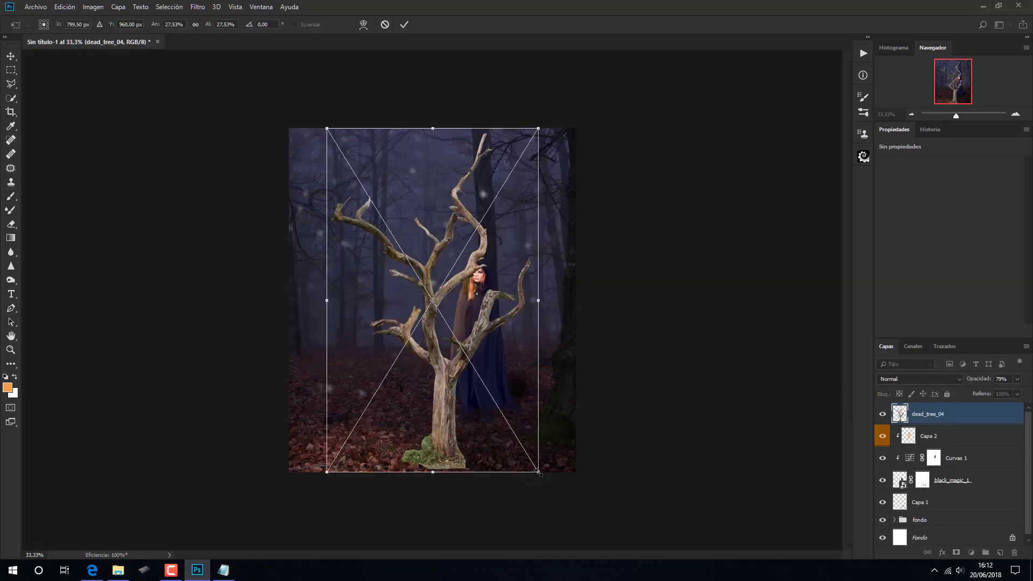
- Scale up dead_tree_04, rotate it about 26°, and commit it in the top-left corner
{"action": "left_click_drag", "start_coordinate": [538, 472], "coordinate": [575, 519]}
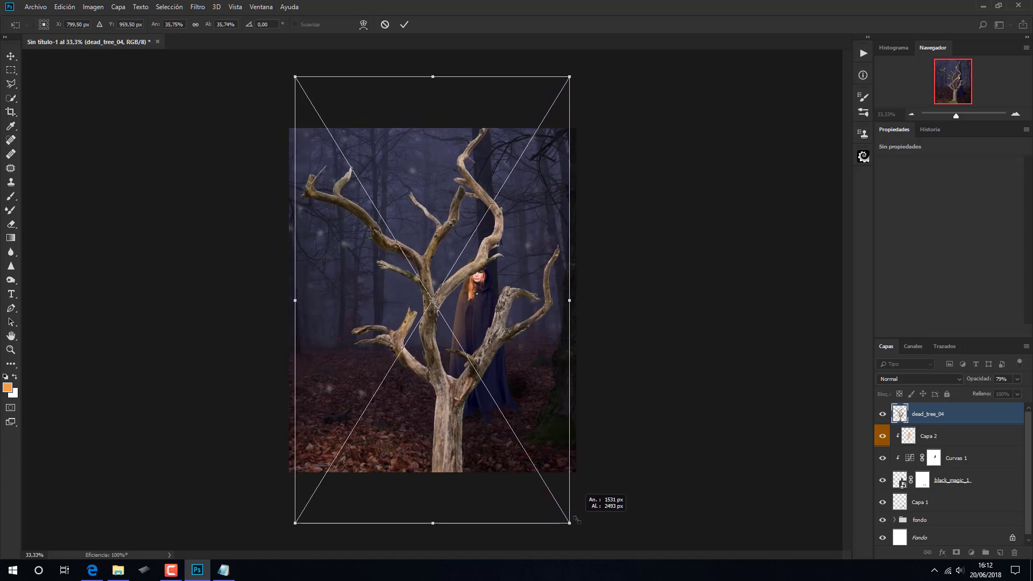
{"action": "left_click_drag", "start_coordinate": [614, 462], "coordinate": [514, 494]}
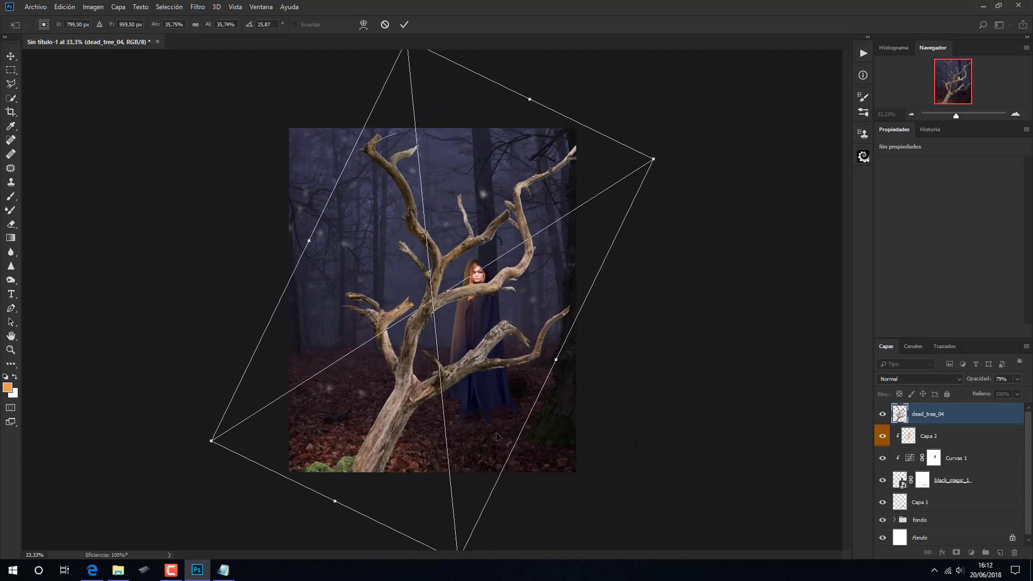
{"action": "left_click_drag", "start_coordinate": [497, 435], "coordinate": [371, 260]}
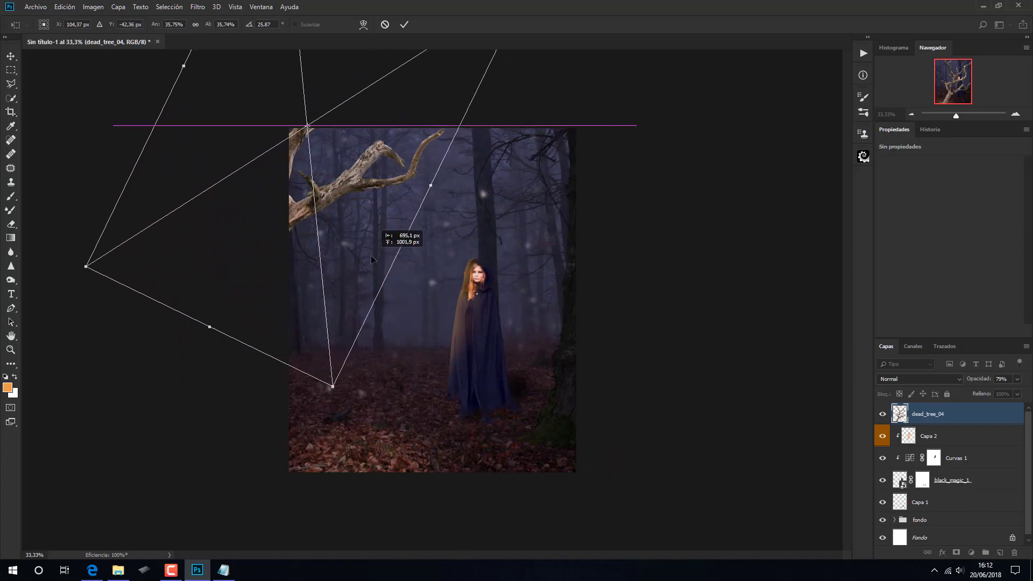
{"action": "left_click_drag", "start_coordinate": [371, 260], "coordinate": [364, 280]}
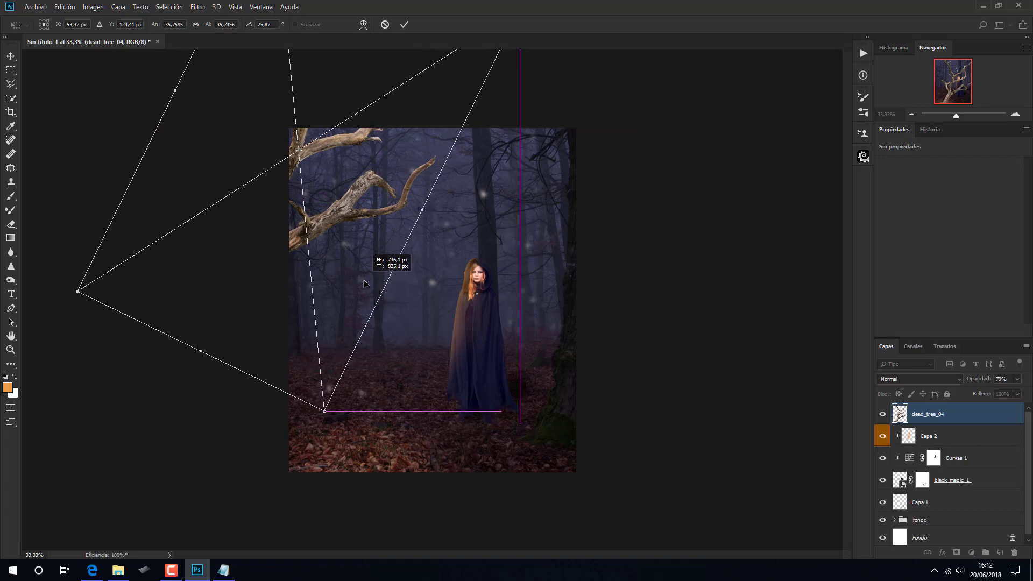
{"action": "left_click_drag", "start_coordinate": [363, 279], "coordinate": [362, 280]}
{"action": "left_click", "coordinate": [401, 23]}
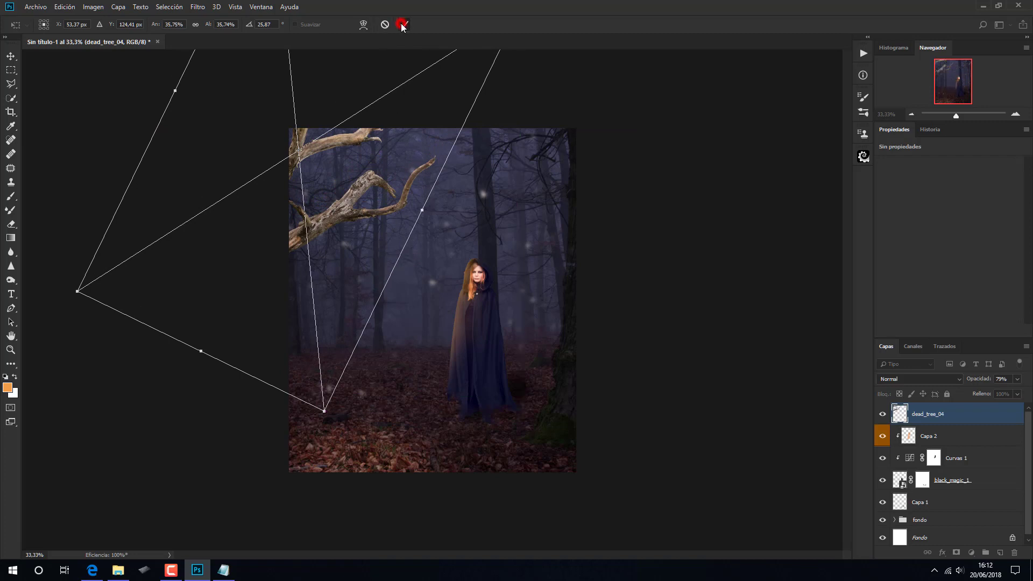
- Apply a Desenfoque gaussiano smart filter of about 3.4 px radius to the dead tree
{"action": "left_click", "coordinate": [198, 7]}
{"action": "mouse_move", "coordinate": [242, 128]}
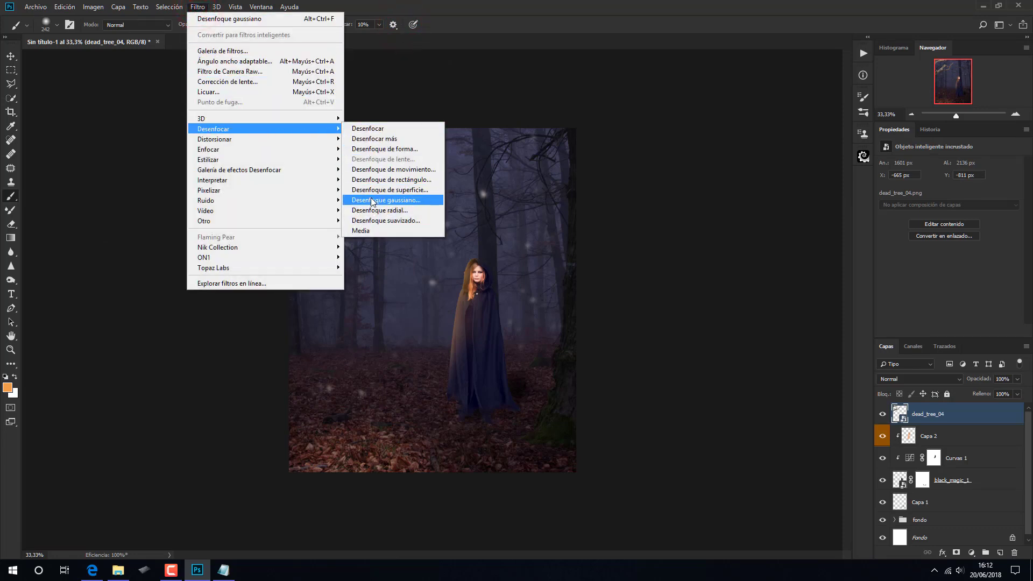
{"action": "left_click", "coordinate": [371, 200]}
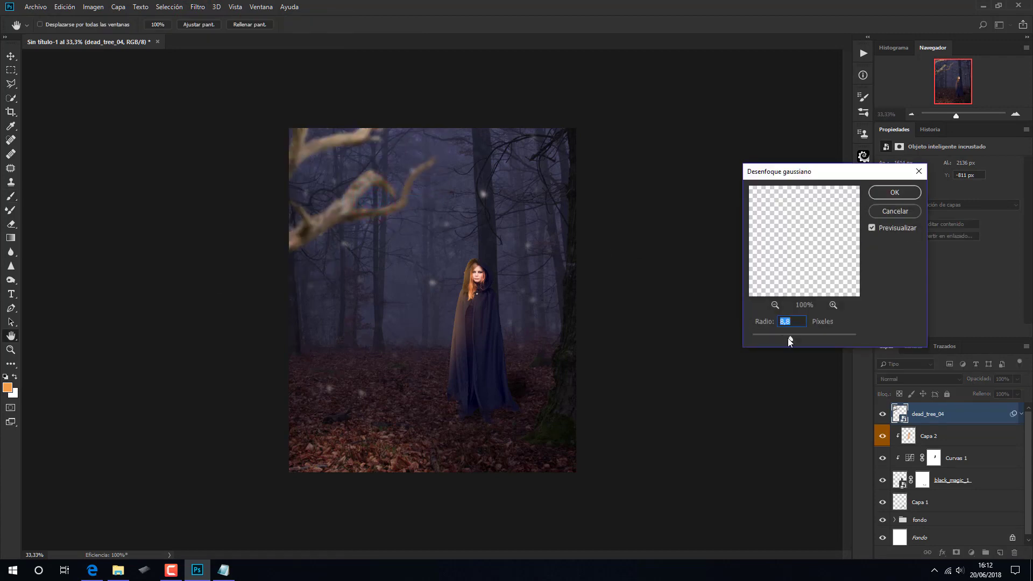
{"action": "left_click_drag", "start_coordinate": [770, 342], "coordinate": [771, 343]}
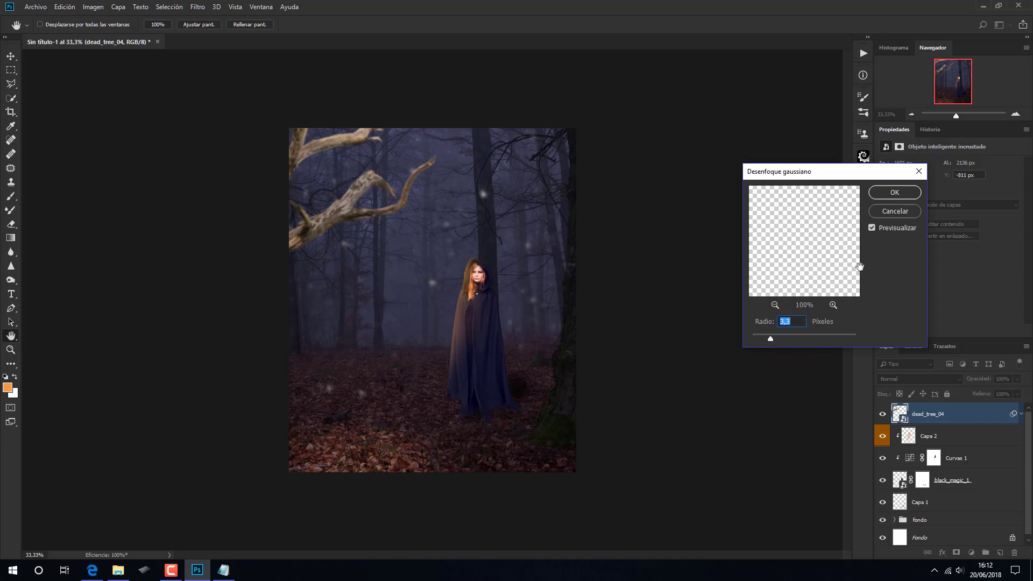
{"action": "left_click", "coordinate": [879, 196]}
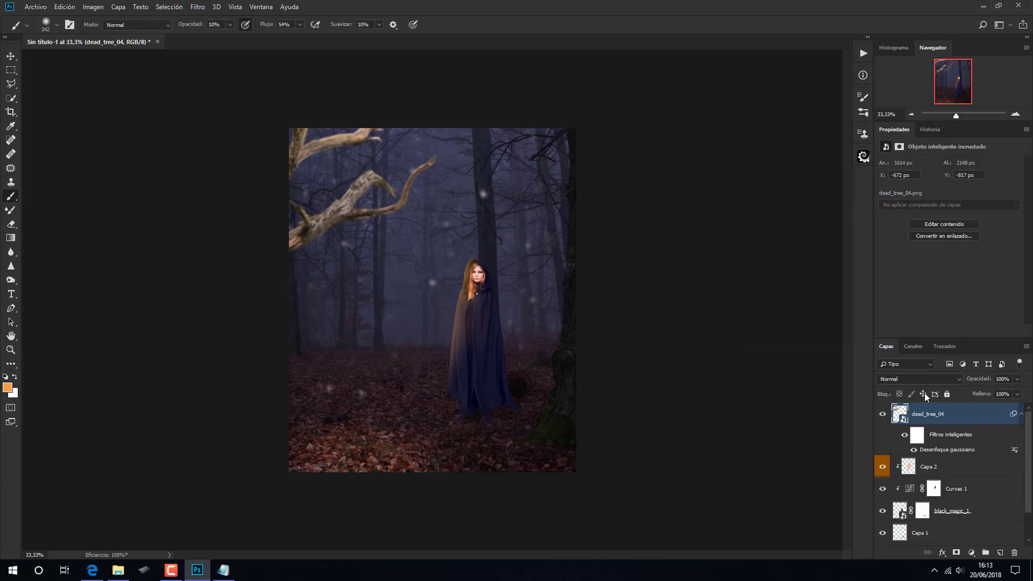
- Clip a Tono/saturación layer to the dead tree with Saturación -14 and Luminosidad -36
{"action": "left_click", "coordinate": [971, 553]}
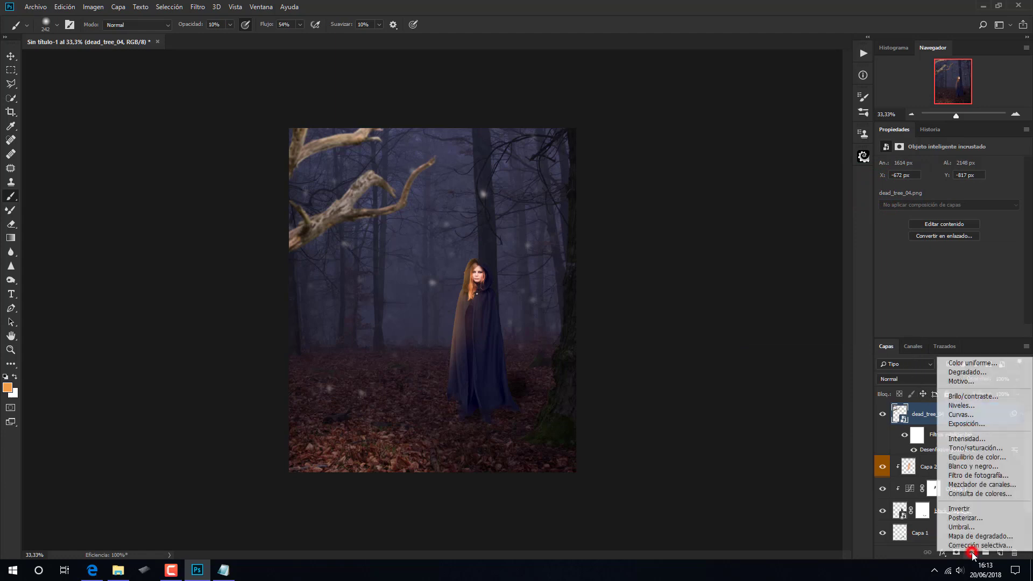
{"action": "left_click", "coordinate": [968, 448]}
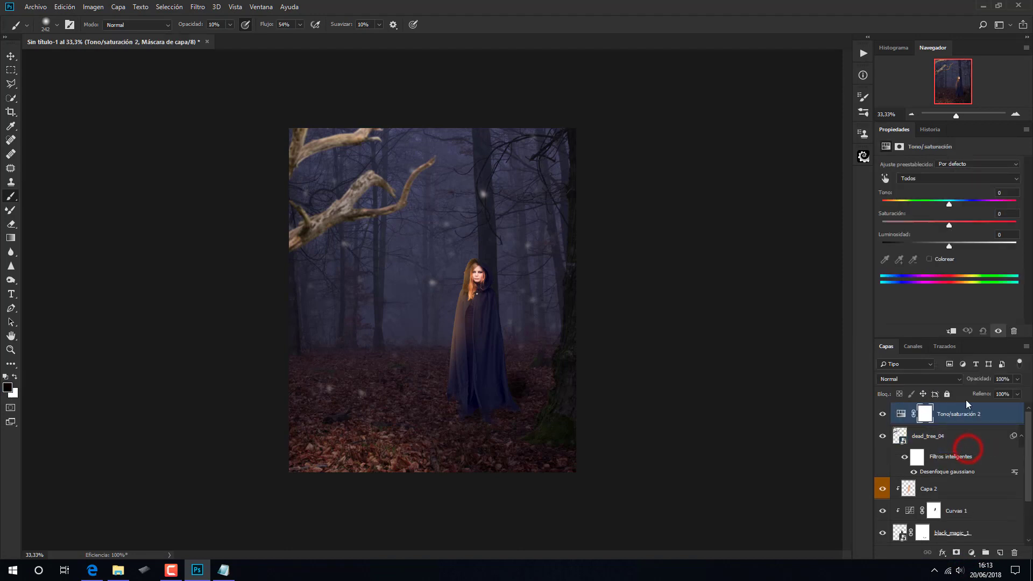
{"action": "left_click", "coordinate": [951, 331]}
{"action": "left_click_drag", "start_coordinate": [948, 224], "coordinate": [944, 225]}
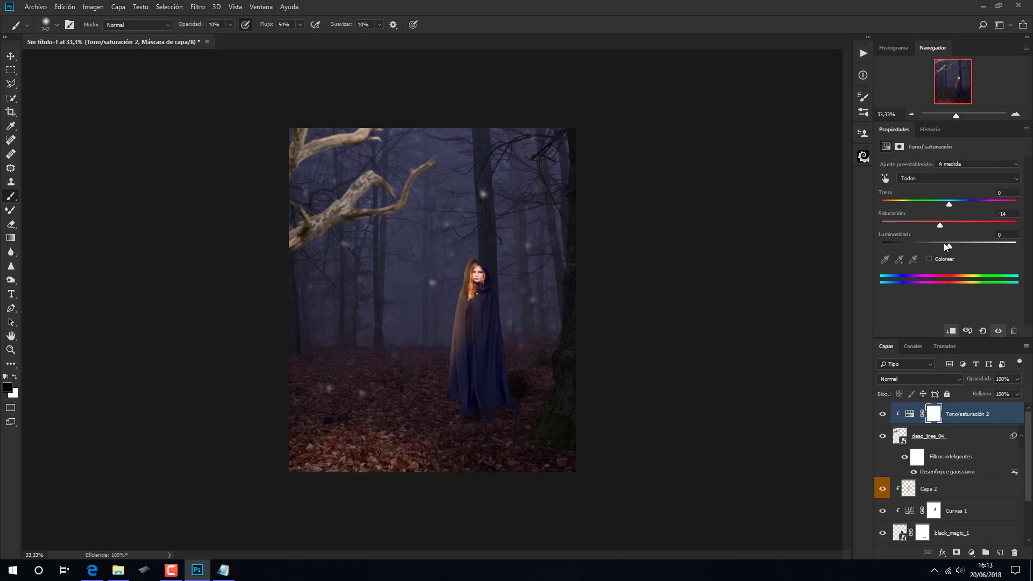
{"action": "left_click_drag", "start_coordinate": [946, 246], "coordinate": [942, 248]}
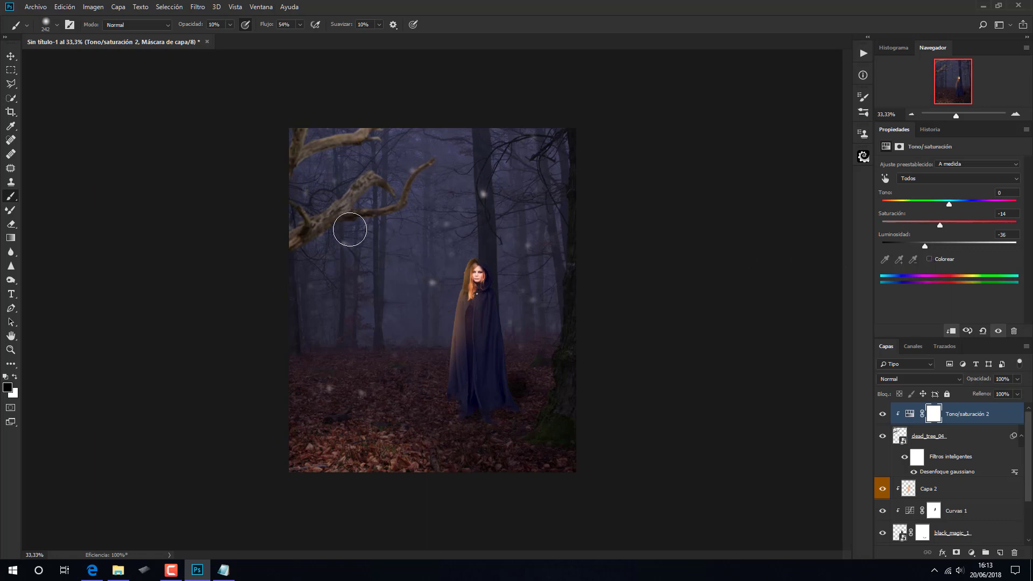
{"action": "left_click_drag", "start_coordinate": [346, 230], "coordinate": [311, 251]}
{"action": "left_click", "coordinate": [971, 553]}
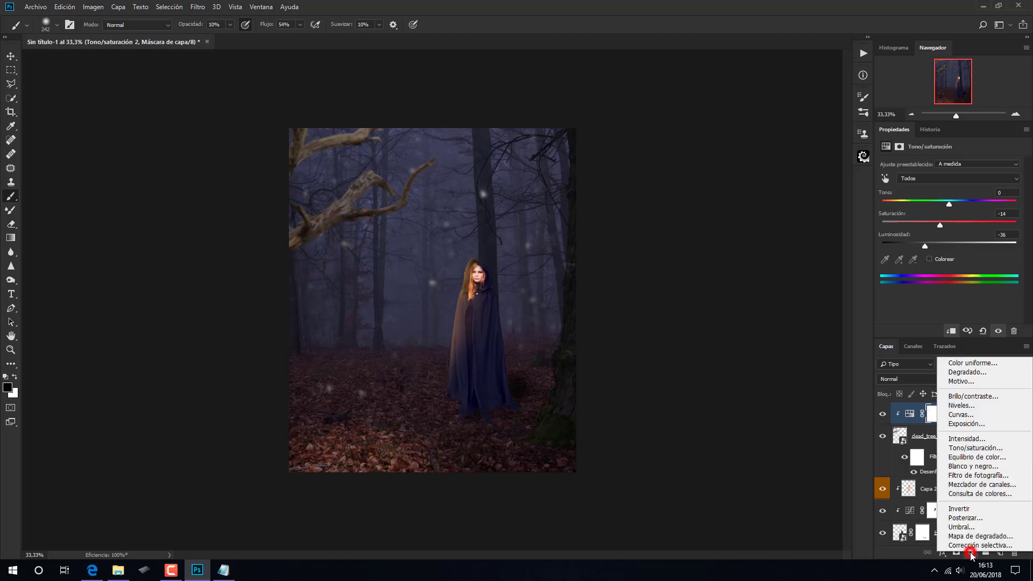
- Clip a Brillo/contraste layer (brightness -92, contrast 35) to the tree and paint back its mask at 100%
{"action": "left_click", "coordinate": [970, 397]}
{"action": "left_click", "coordinate": [951, 331]}
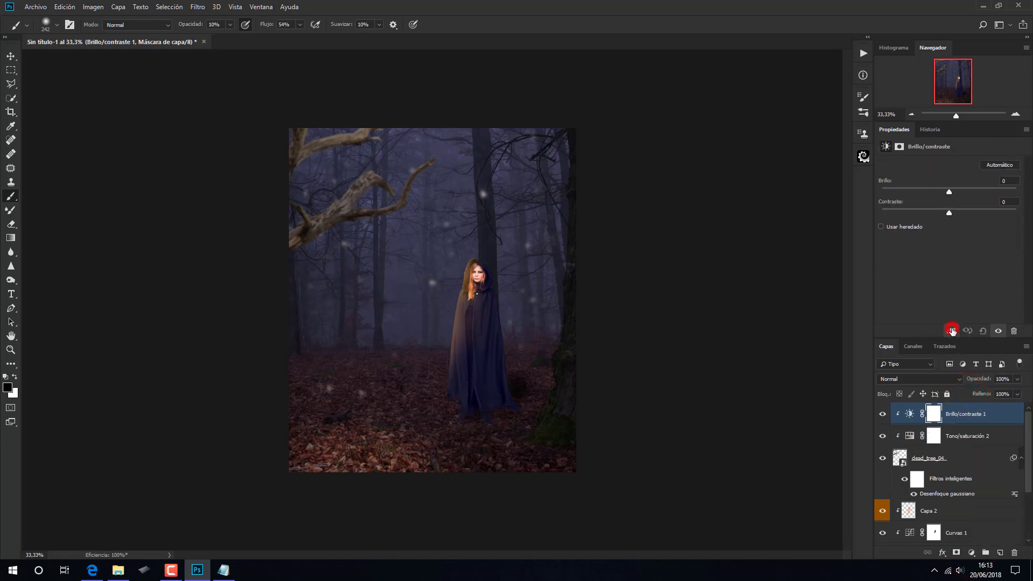
{"action": "left_click_drag", "start_coordinate": [947, 192], "coordinate": [911, 191]}
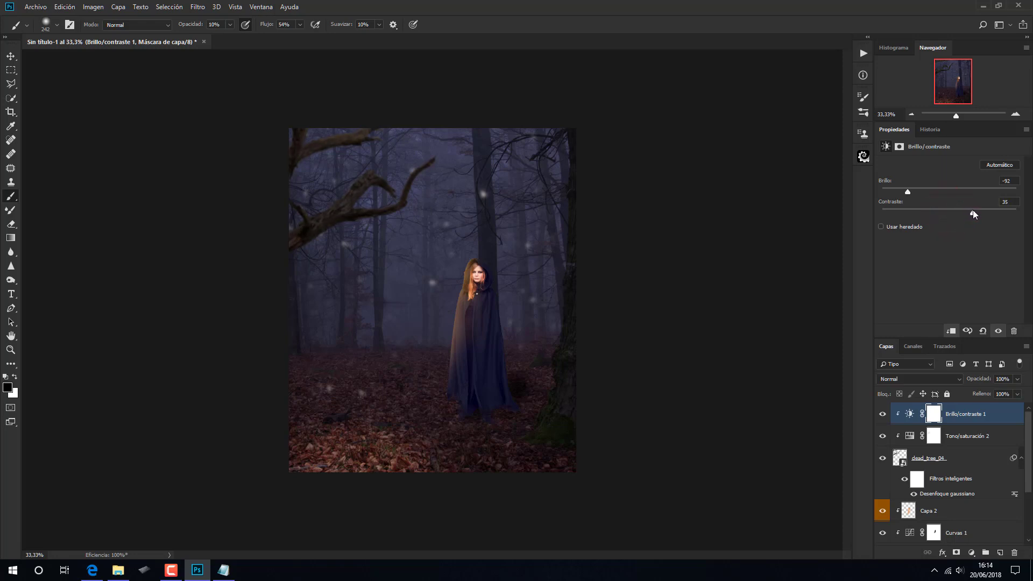
{"action": "left_click_drag", "start_coordinate": [341, 232], "coordinate": [329, 235]}
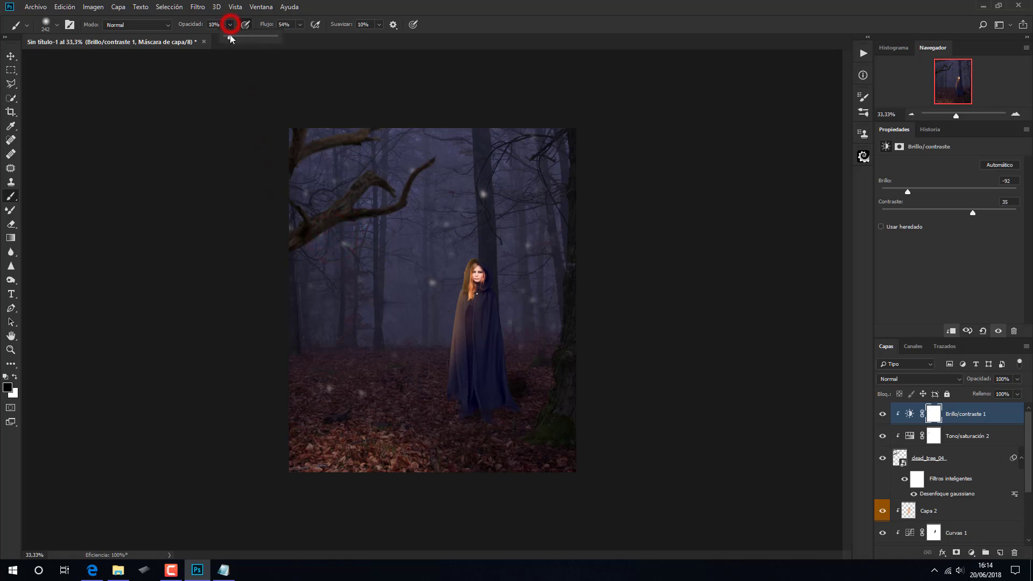
{"action": "left_click_drag", "start_coordinate": [231, 25], "coordinate": [288, 41]}
{"action": "left_click_drag", "start_coordinate": [341, 232], "coordinate": [300, 259]}
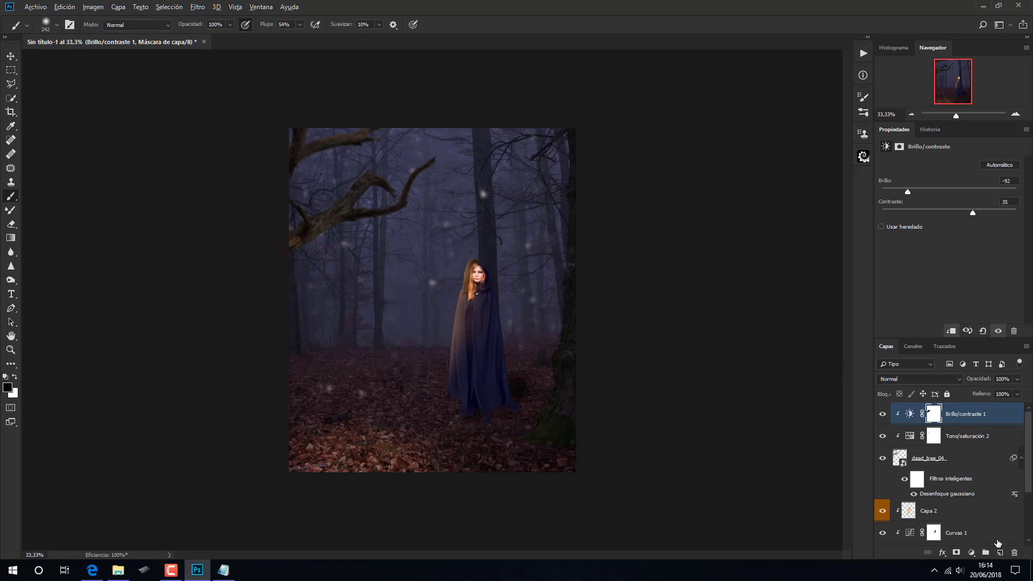
- Create a new clipped layer Capa 3 and label it orange
{"action": "left_click", "coordinate": [1000, 552], "text": "alt"}
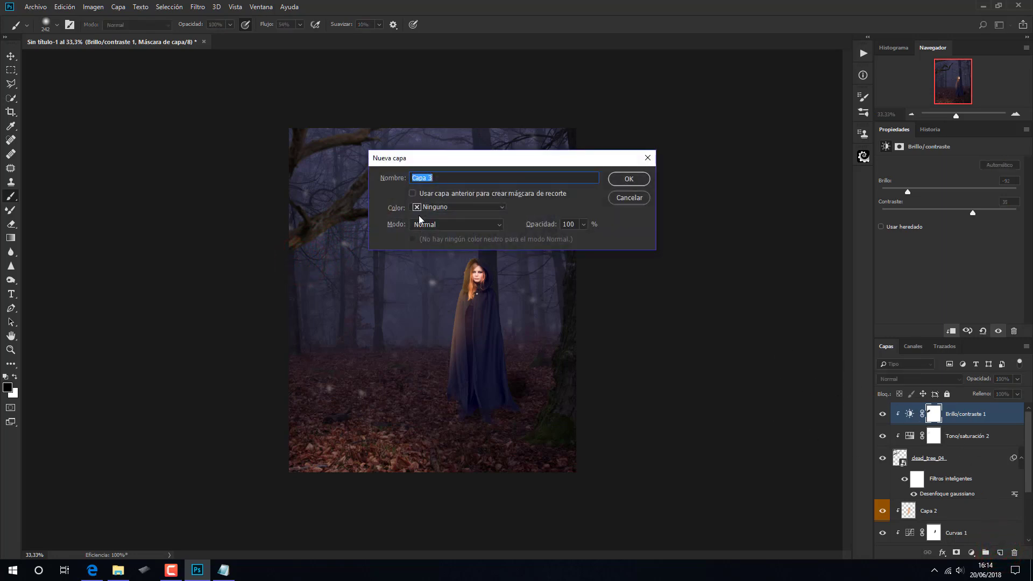
{"action": "left_click", "coordinate": [616, 178]}
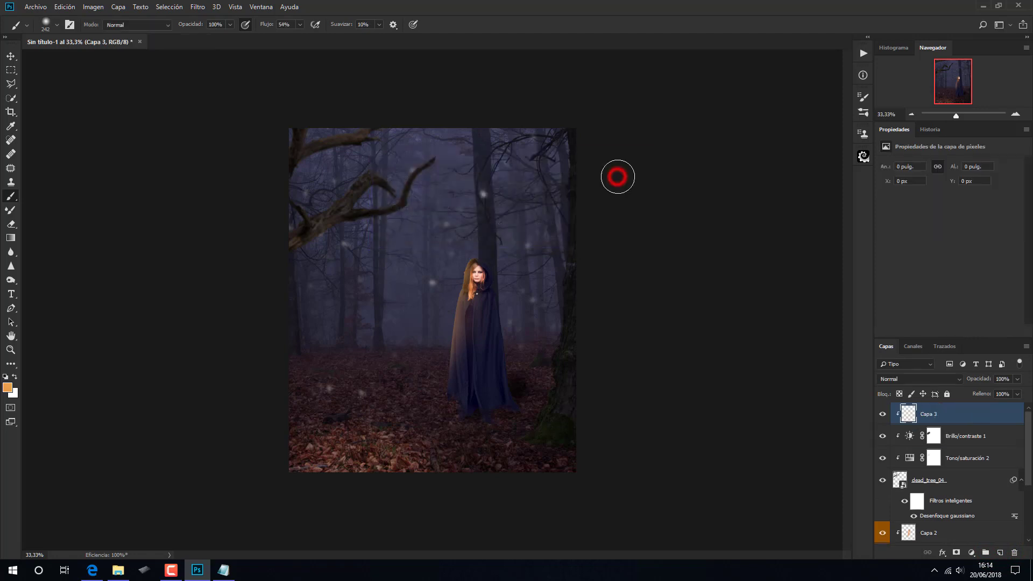
{"action": "right_click", "coordinate": [880, 419]}
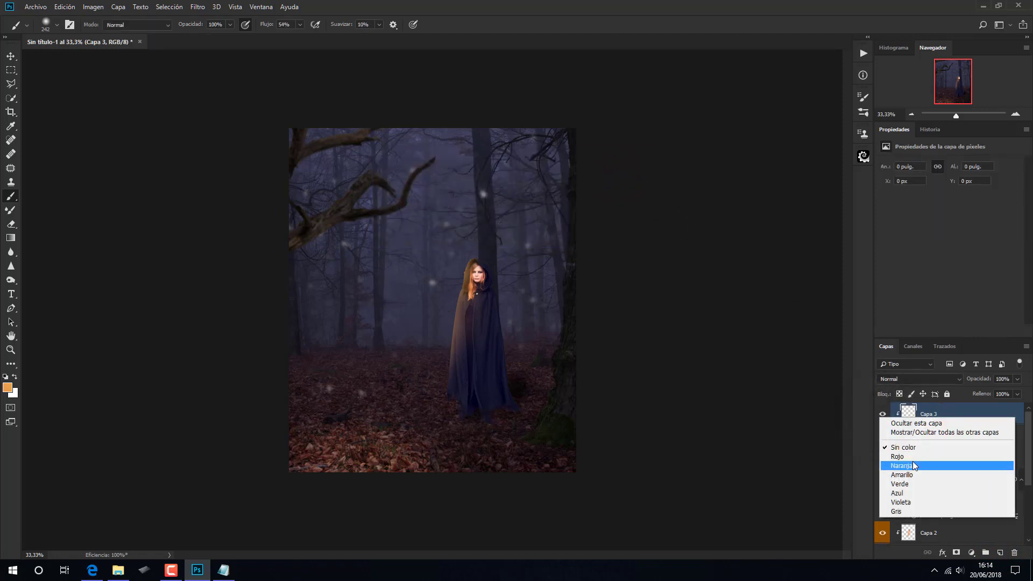
{"action": "left_click", "coordinate": [912, 465]}
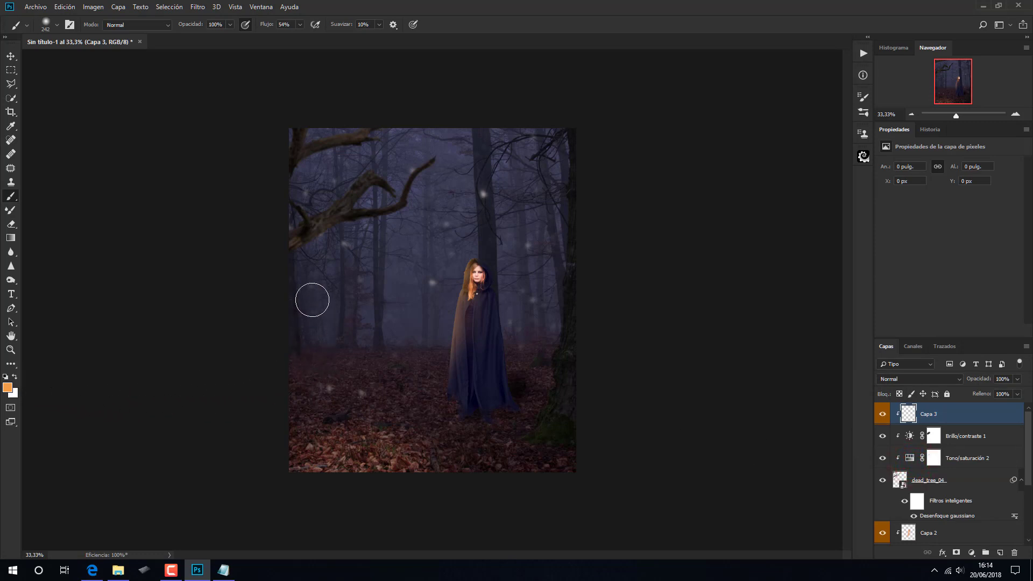
- Paint an orange glow on the dead branch, plus a short stroke with a small 29% brush
{"action": "mouse_move", "coordinate": [338, 244]}
{"action": "left_mouse_down"}
{"action": "mouse_move", "coordinate": [302, 266]}
{"action": "mouse_move", "coordinate": [341, 234]}
{"action": "mouse_move", "coordinate": [300, 261]}
{"action": "left_mouse_up"}
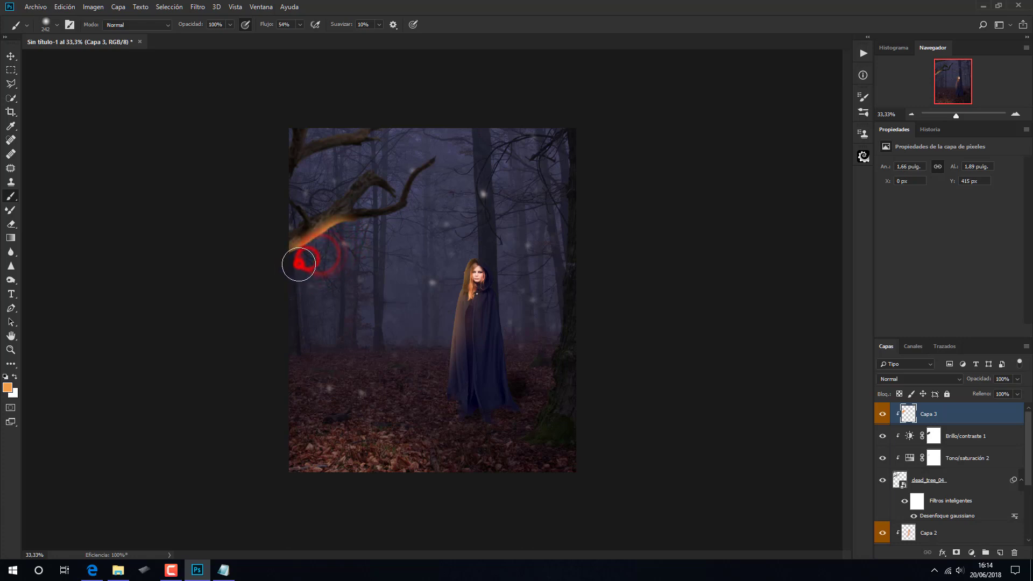
{"action": "left_click", "coordinate": [230, 24]}
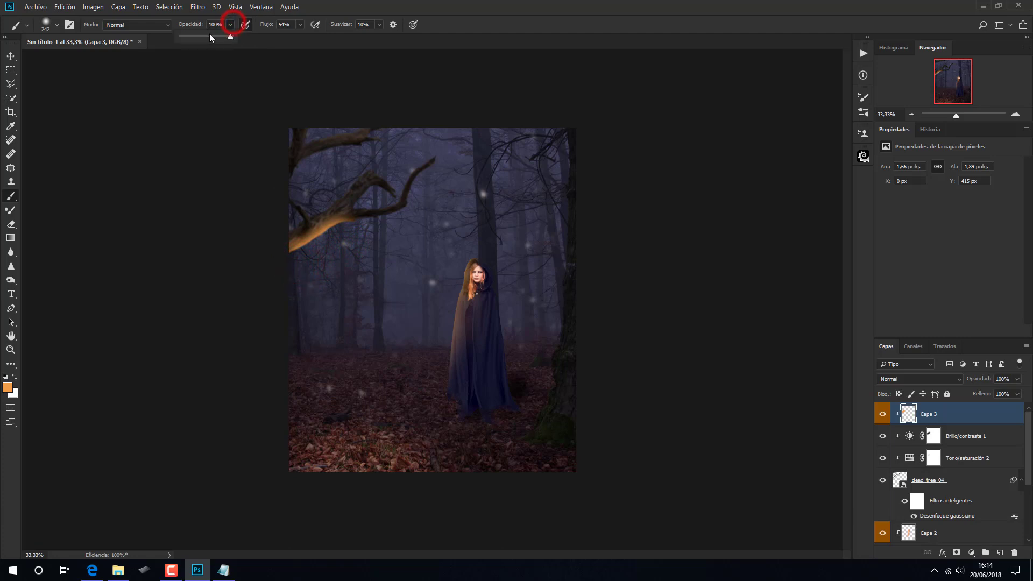
{"action": "left_click_drag", "start_coordinate": [232, 36], "coordinate": [196, 36]}
{"action": "left_click_drag", "start_coordinate": [357, 270], "coordinate": [339, 274]}
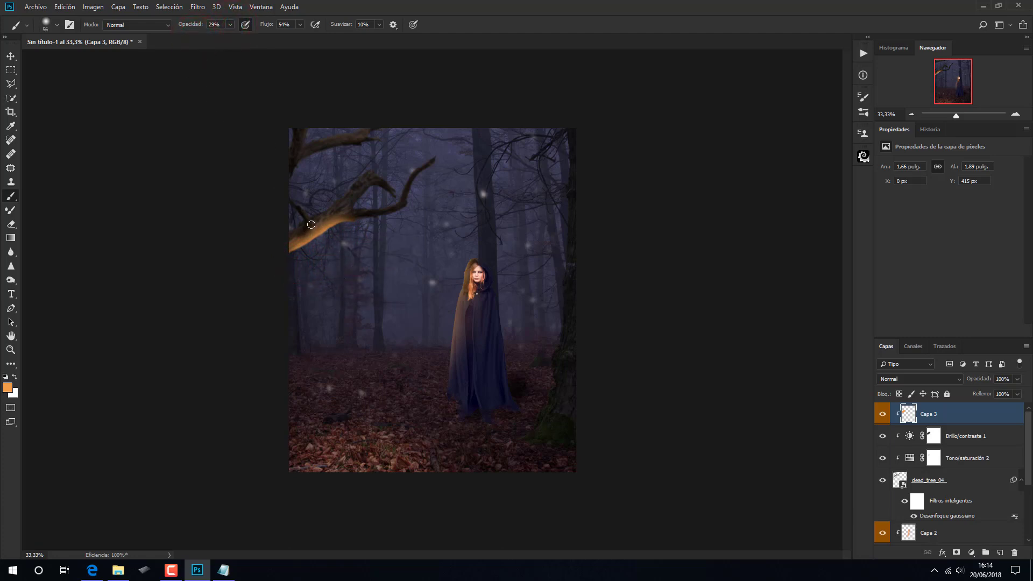
{"action": "left_click_drag", "start_coordinate": [313, 222], "coordinate": [299, 214]}
- Set Capa 3 to Sobreexponer color and drag png_lamp from Recursos tutorial onto the canvas
{"action": "left_click", "coordinate": [922, 379]}
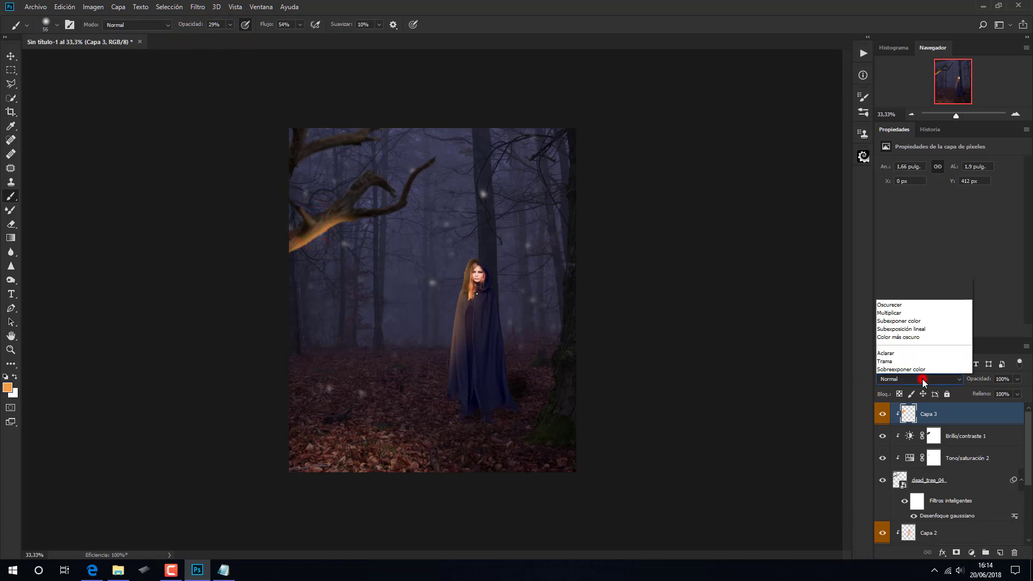
{"action": "left_click", "coordinate": [920, 208]}
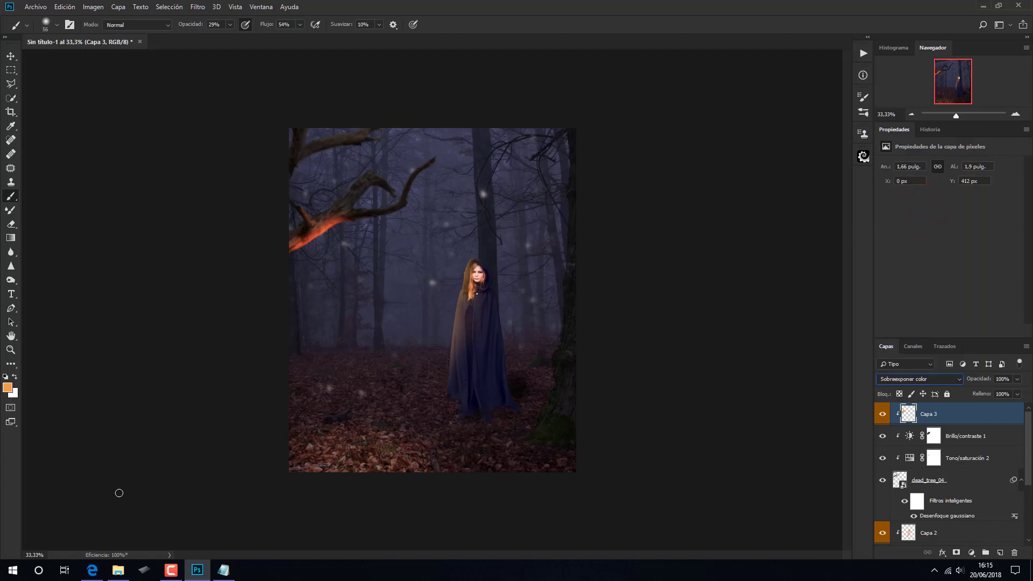
{"action": "left_click", "coordinate": [117, 570]}
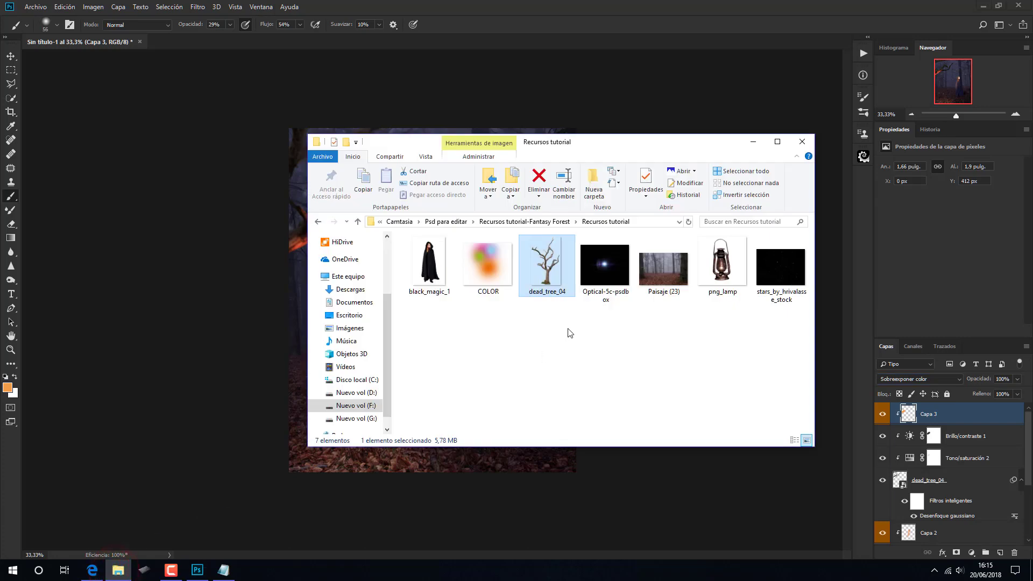
{"action": "left_click_drag", "start_coordinate": [697, 280], "coordinate": [450, 462]}
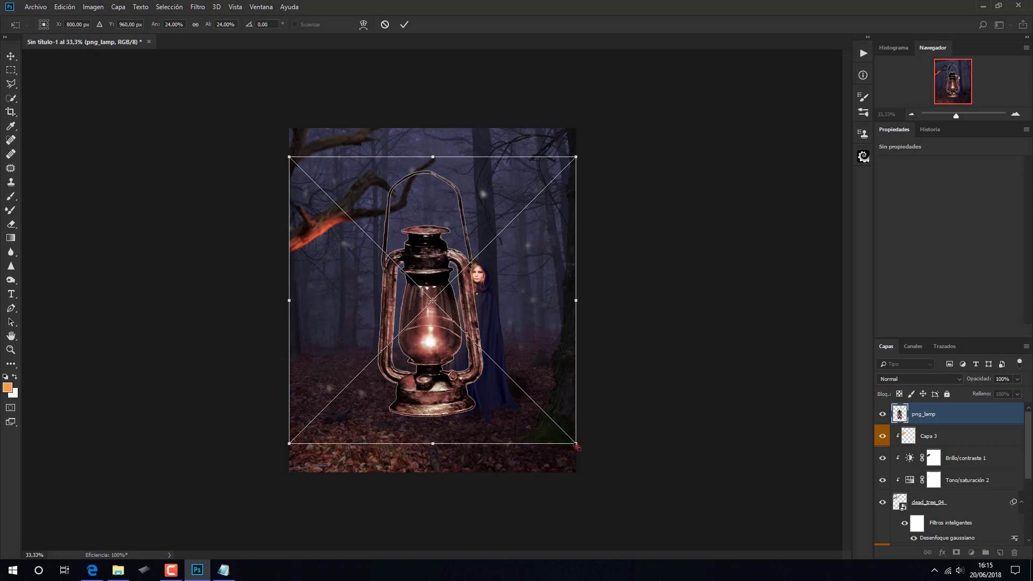
- Shrink the placed lantern, hang it just under the left branch, and commit
{"action": "left_click_drag", "start_coordinate": [576, 444], "coordinate": [499, 355]}
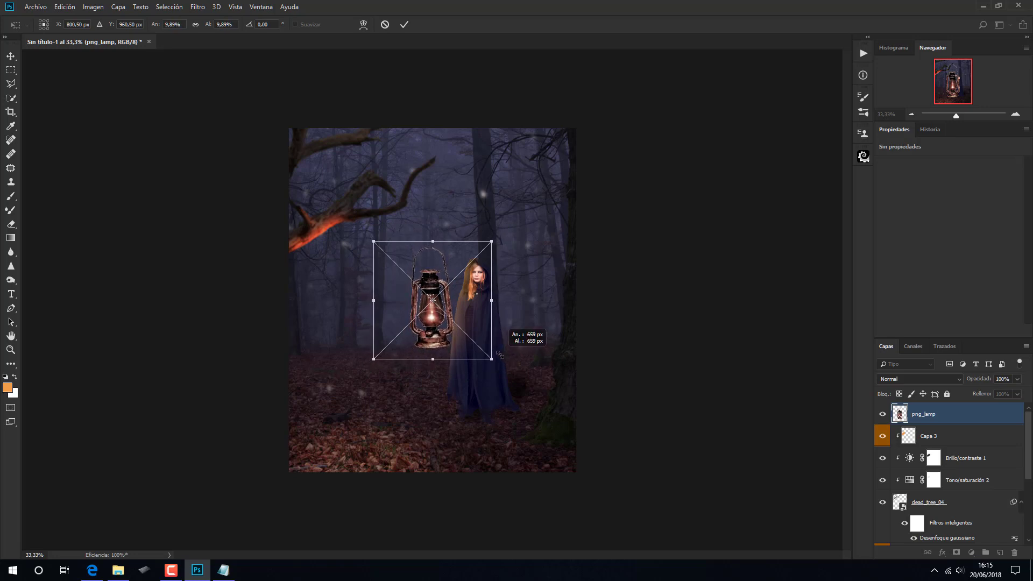
{"action": "left_click_drag", "start_coordinate": [499, 355], "coordinate": [496, 351]}
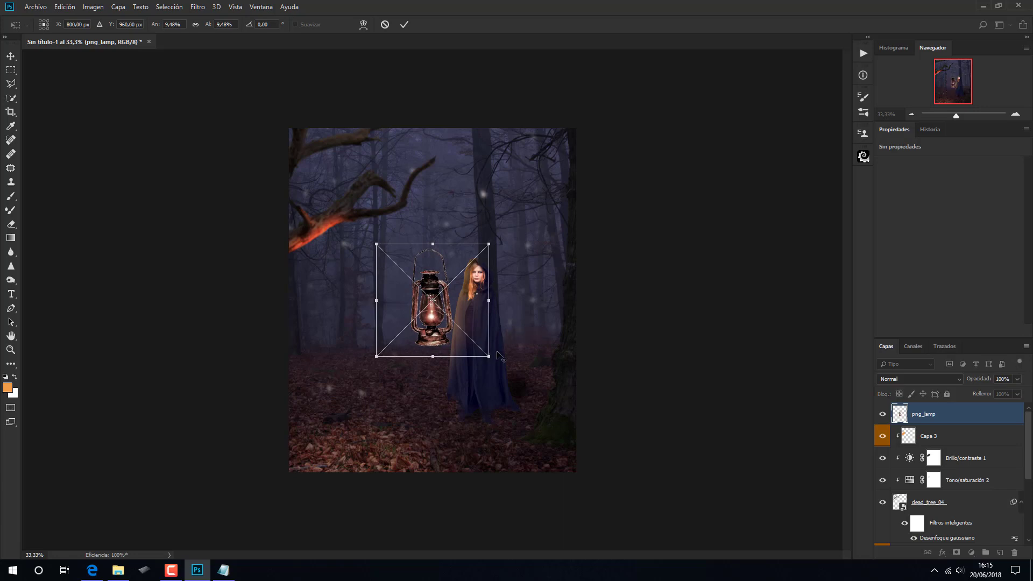
{"action": "left_click_drag", "start_coordinate": [463, 303], "coordinate": [409, 261]}
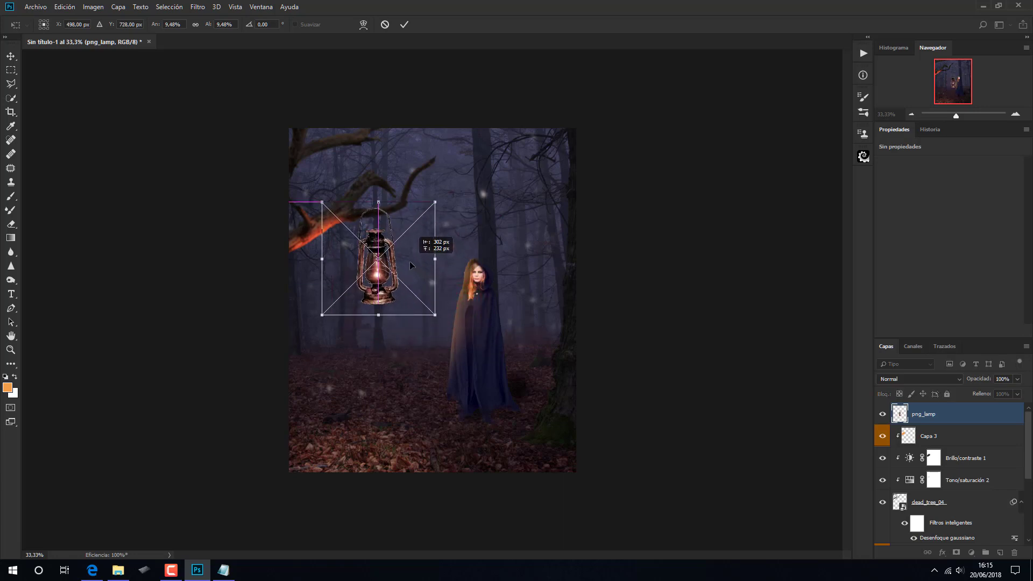
{"action": "left_click", "coordinate": [404, 24]}
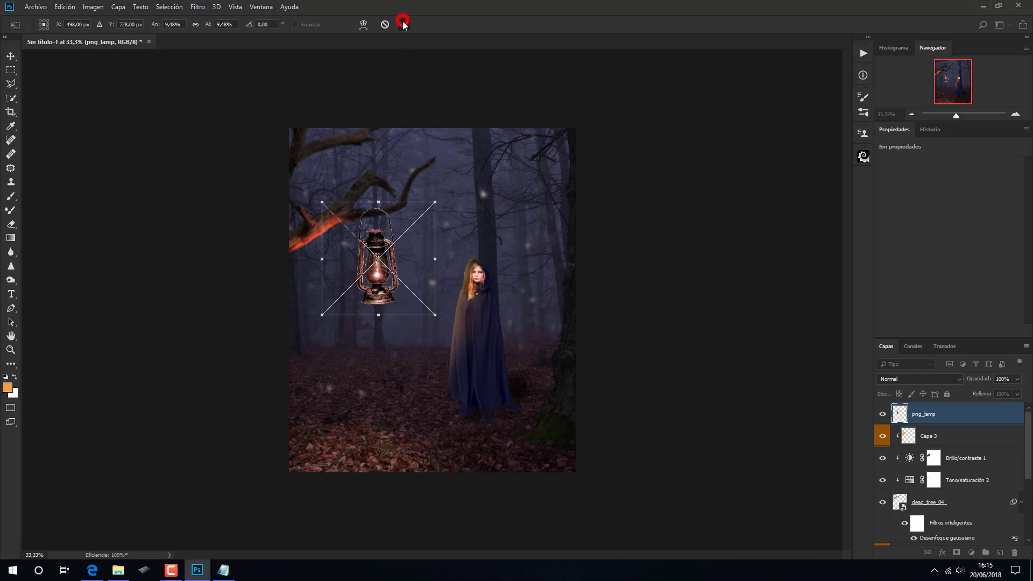
{"action": "key", "text": "b"}
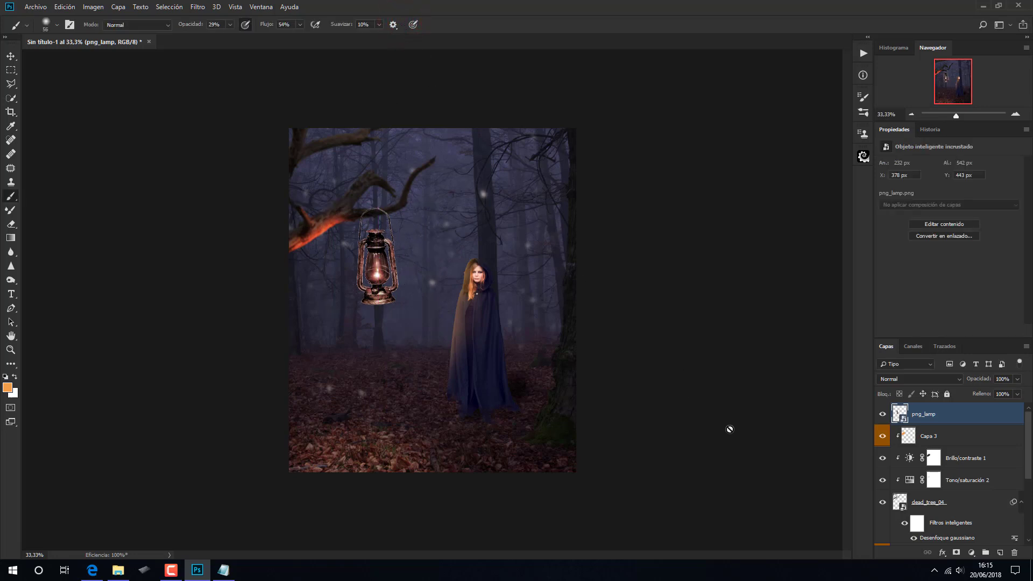
- Apply a slight Gaussian blur to the lantern layer
{"action": "left_click", "coordinate": [200, 7]}
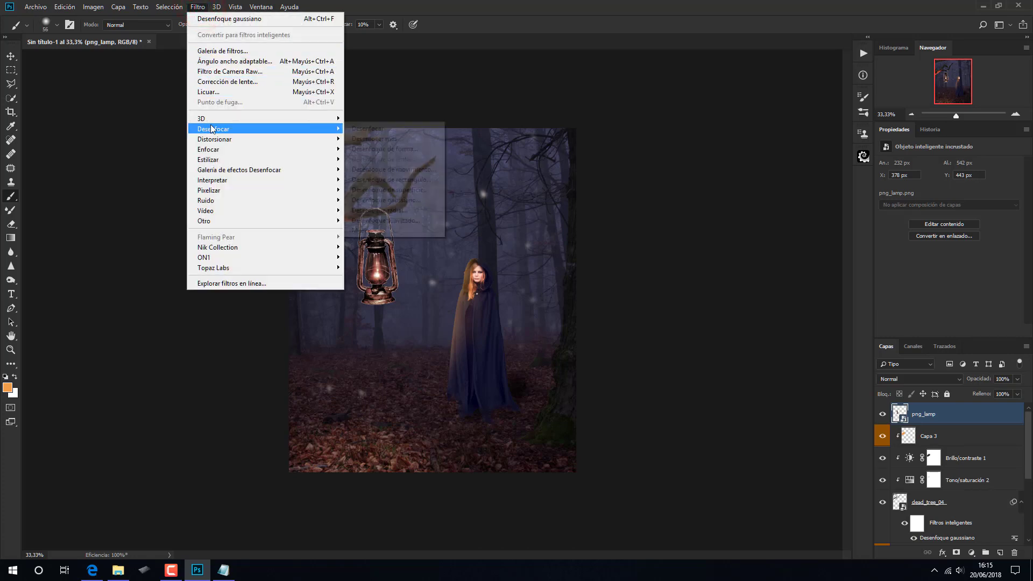
{"action": "mouse_move", "coordinate": [213, 129]}
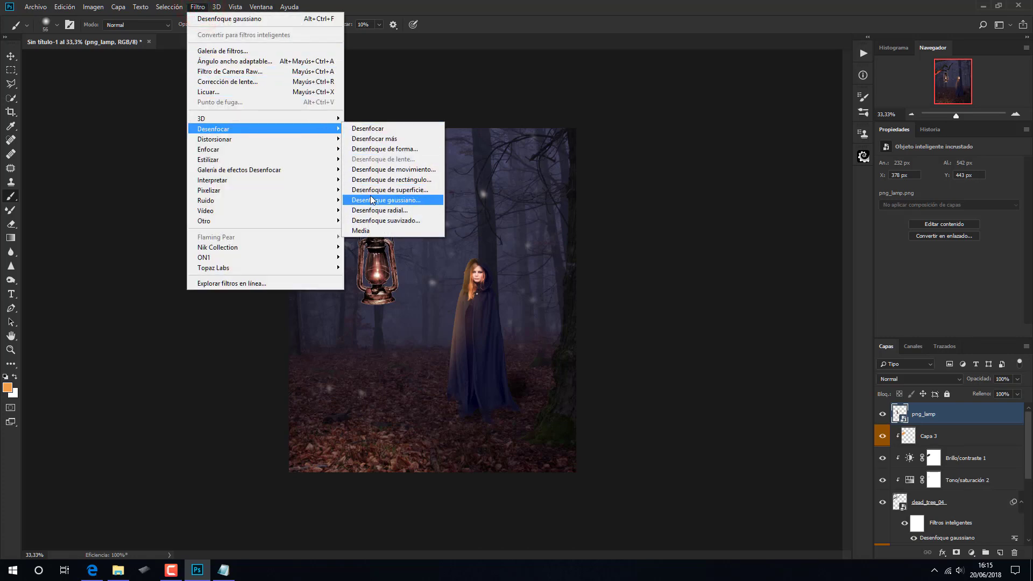
{"action": "left_click", "coordinate": [372, 200]}
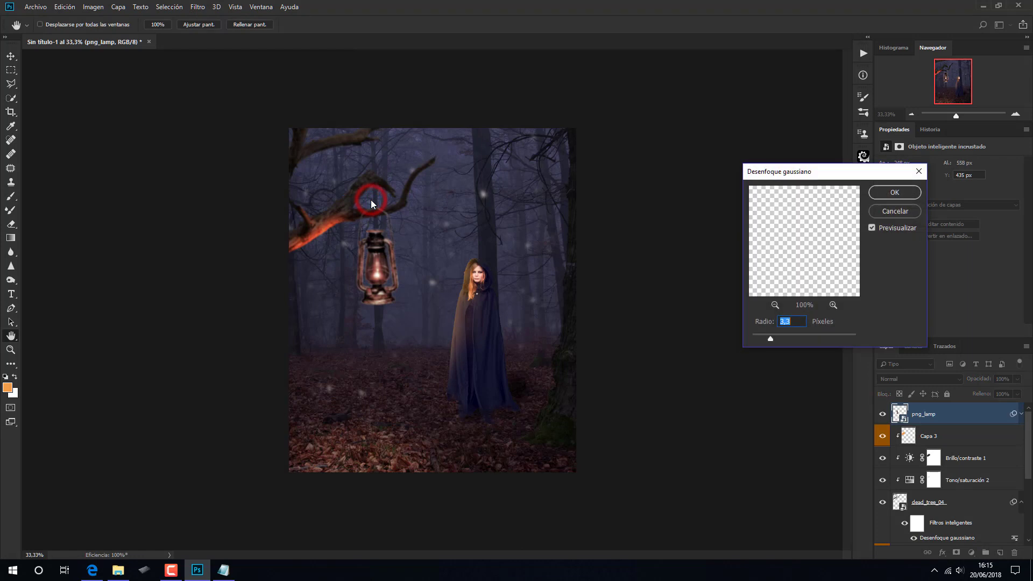
{"action": "left_click", "coordinate": [768, 339]}
{"action": "left_click", "coordinate": [879, 195]}
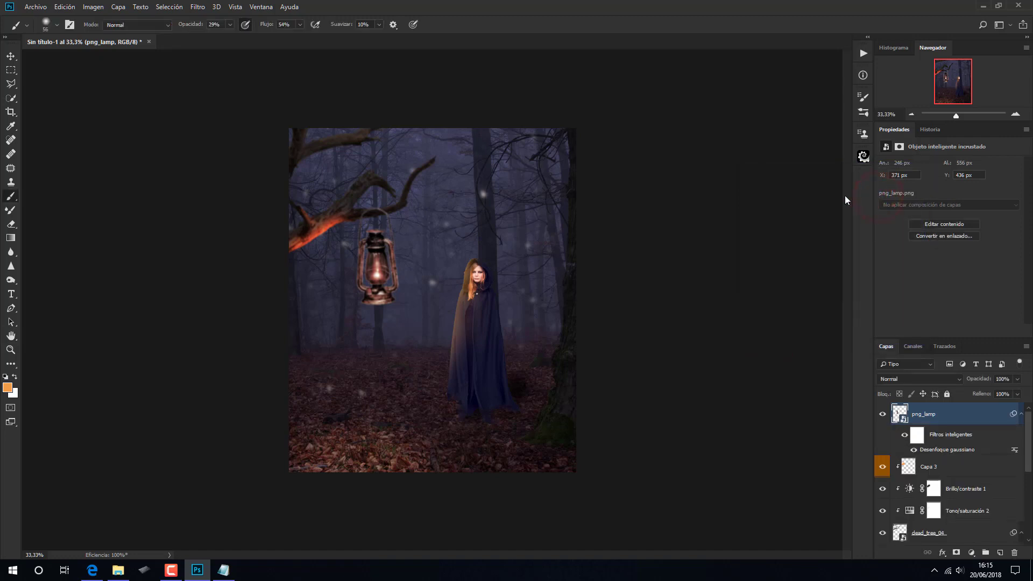
- Give png_lamp an Inner Shadow style with adjusted distance, choke and size
{"action": "double_click", "coordinate": [959, 414]}
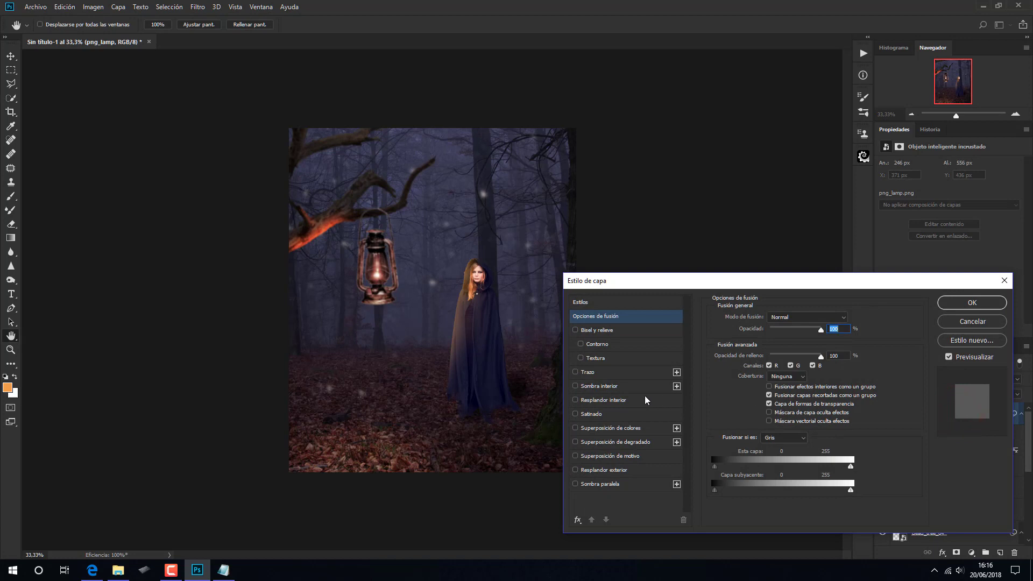
{"action": "left_click", "coordinate": [637, 386]}
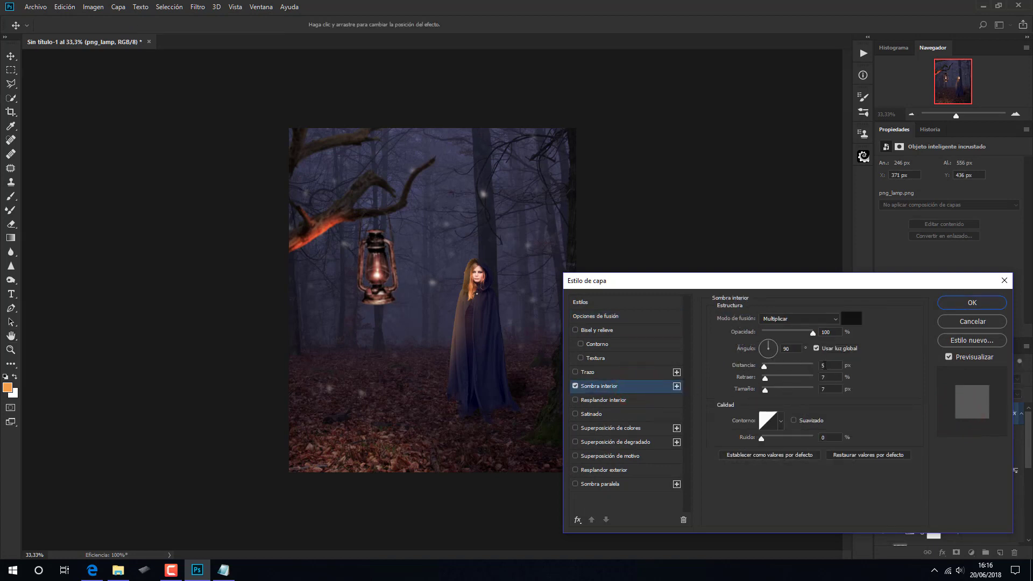
{"action": "double_click", "coordinate": [825, 365]}
{"action": "double_click", "coordinate": [825, 377]}
{"action": "double_click", "coordinate": [823, 389]}
{"action": "left_click", "coordinate": [954, 305]}
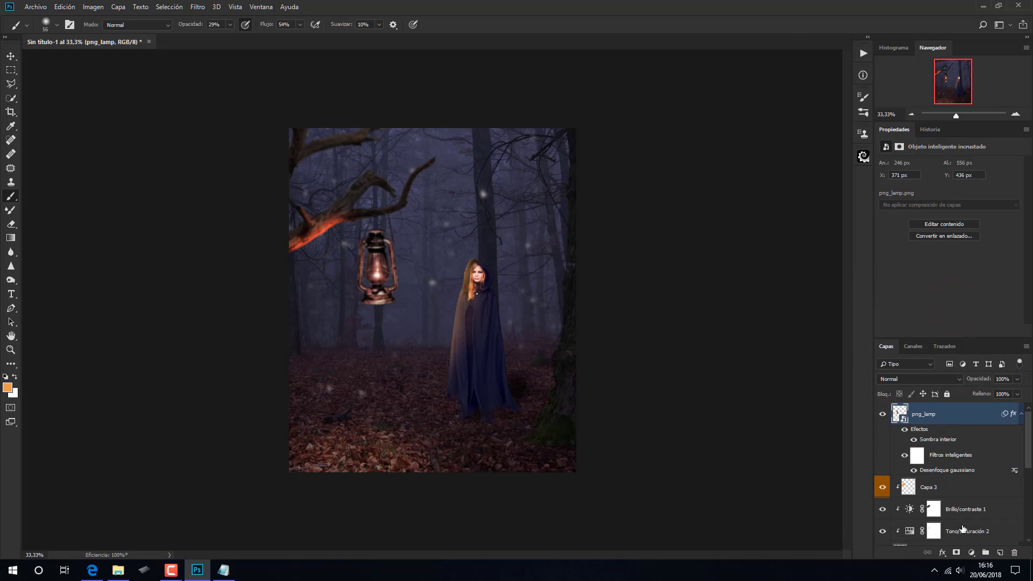
- Add a layer mask to the lantern and paint black at 100% opacity where its top meets the branch
{"action": "left_click", "coordinate": [957, 553]}
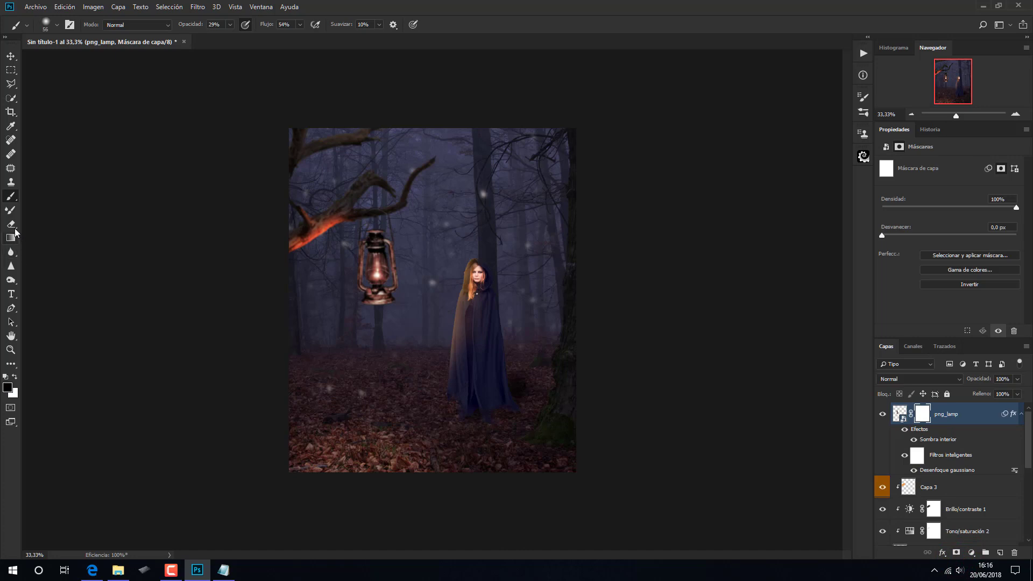
{"action": "left_click", "coordinate": [232, 26]}
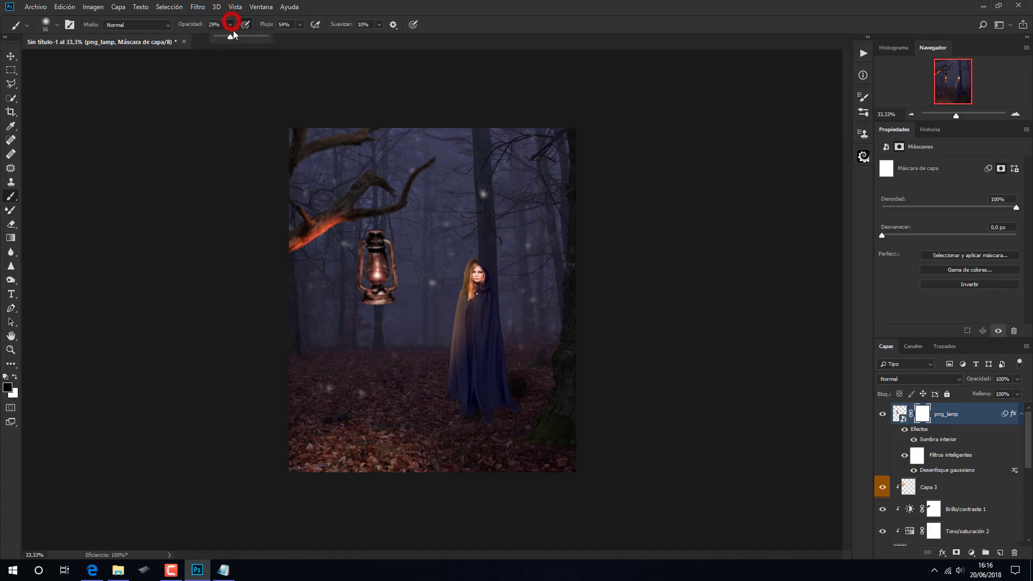
{"action": "left_click_drag", "start_coordinate": [231, 37], "coordinate": [287, 61]}
{"action": "left_click", "coordinate": [364, 213]}
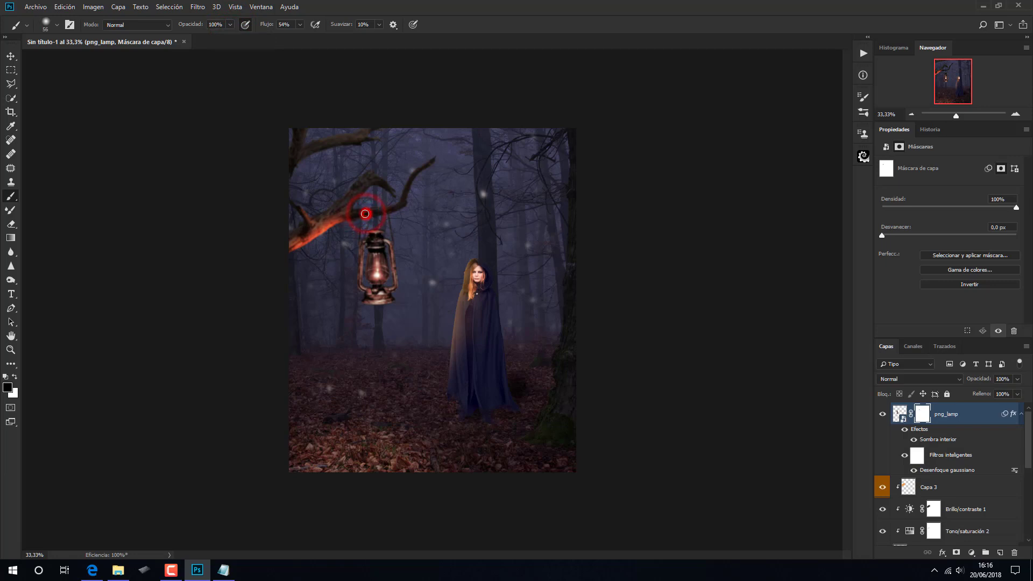
{"action": "left_click", "coordinate": [366, 213]}
{"action": "left_click", "coordinate": [367, 211]}
{"action": "left_click_drag", "start_coordinate": [1028, 447], "coordinate": [1030, 474]}
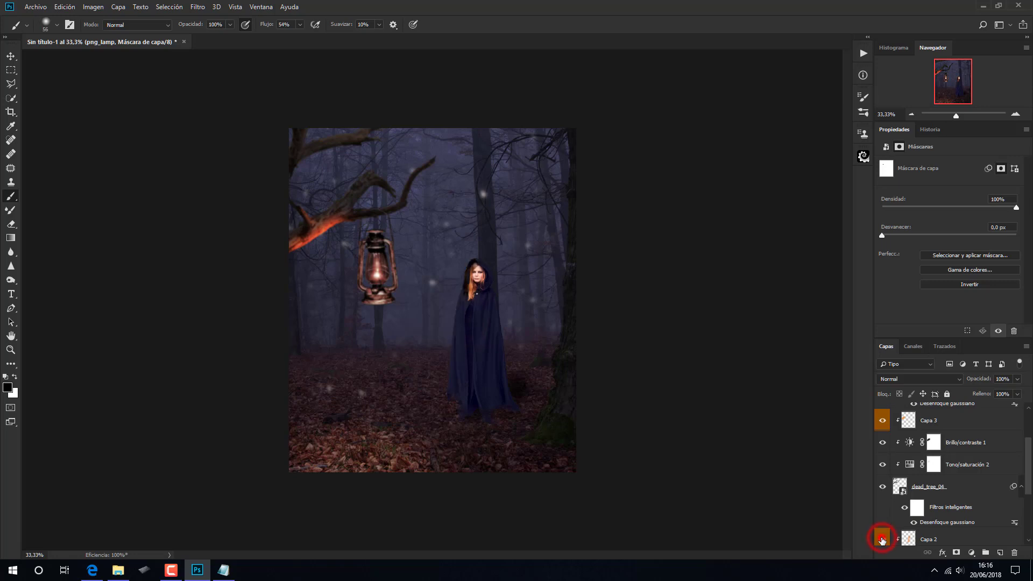
- Create a new orange-labelled layer above Capa 2
{"action": "left_click", "coordinate": [882, 540]}
{"action": "left_click", "coordinate": [953, 534]}
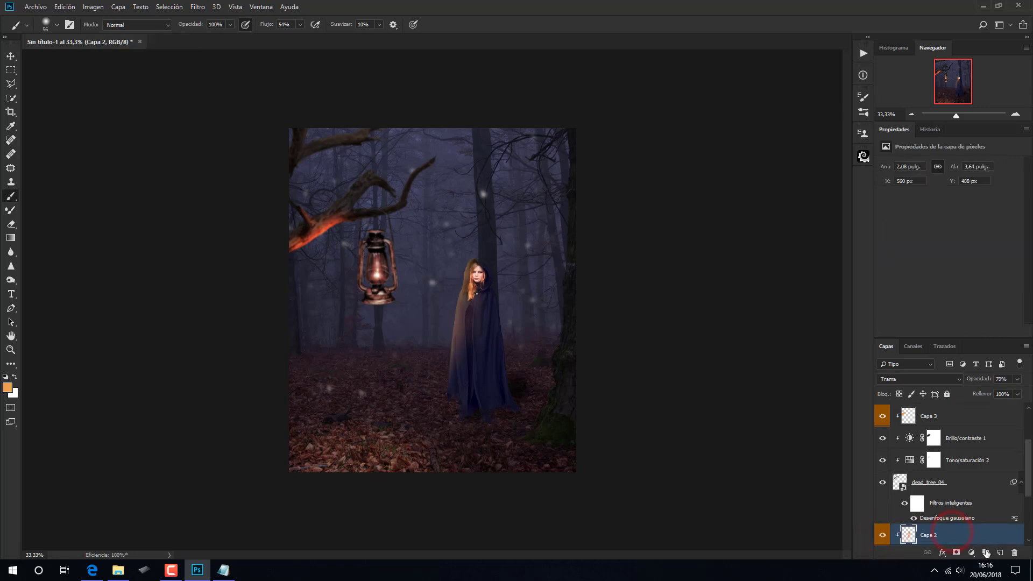
{"action": "left_click", "coordinate": [999, 552]}
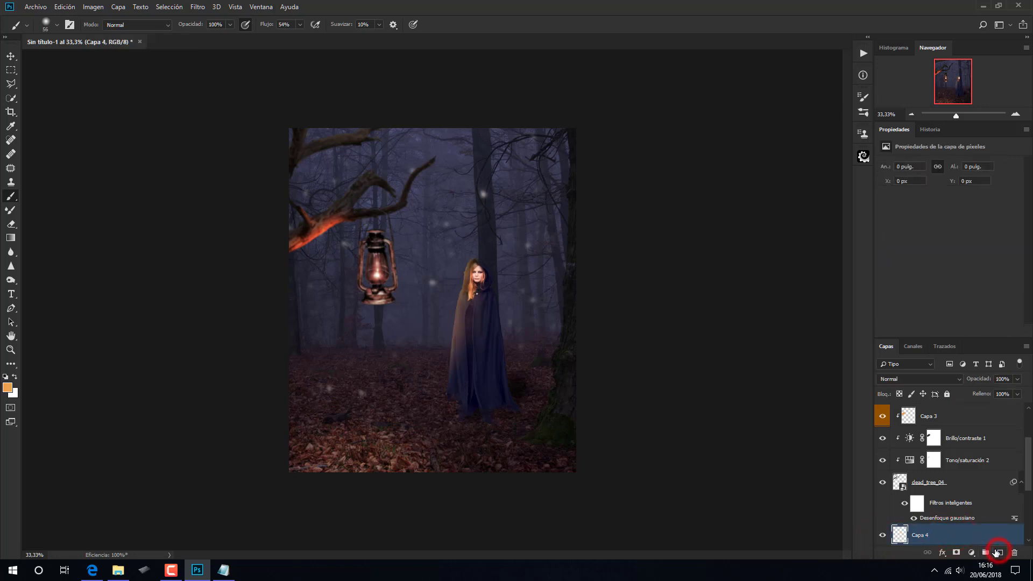
{"action": "right_click", "coordinate": [882, 537]}
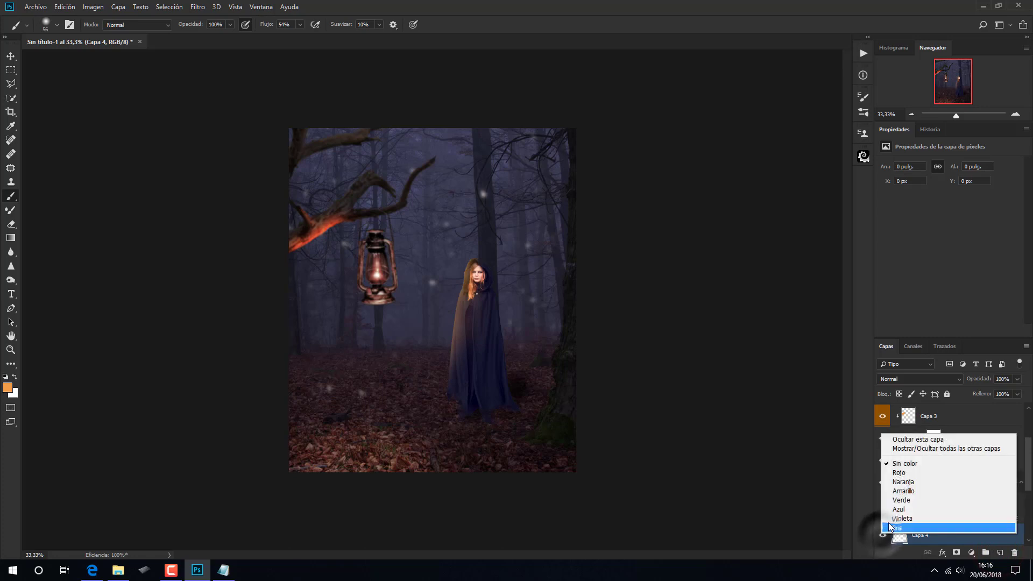
{"action": "left_click", "coordinate": [894, 482]}
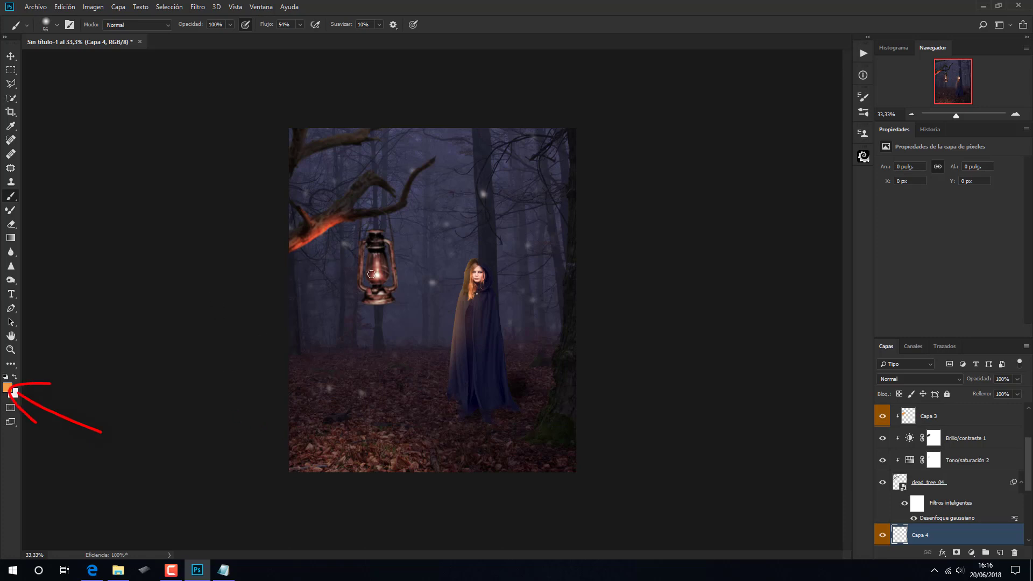
- Paint a large soft orange glow over the lantern and scale it up past the canvas edges
{"action": "left_click_drag", "start_coordinate": [378, 271], "coordinate": [451, 276]}
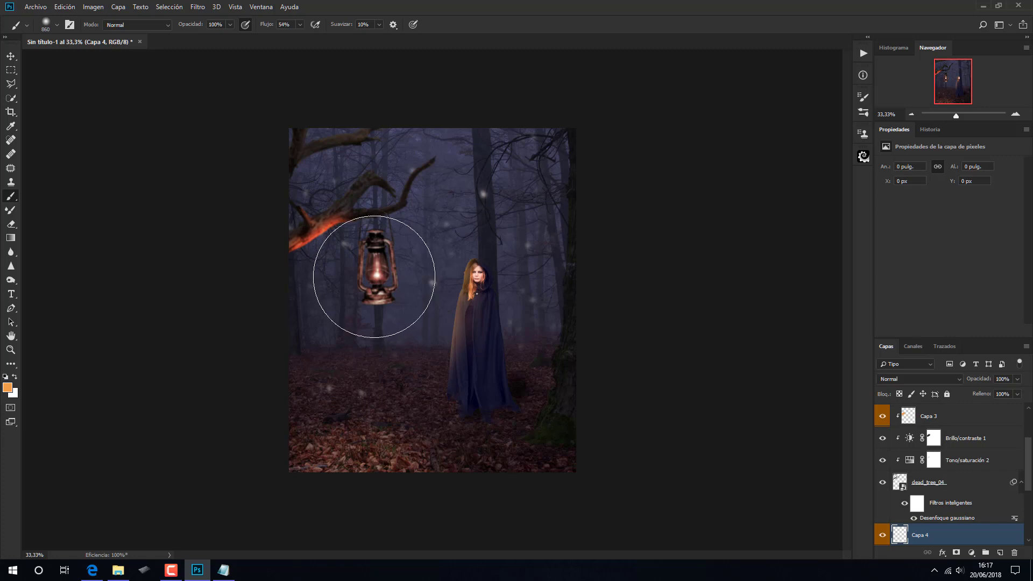
{"action": "left_click", "coordinate": [374, 276]}
{"action": "key", "text": "ctrl+t"}
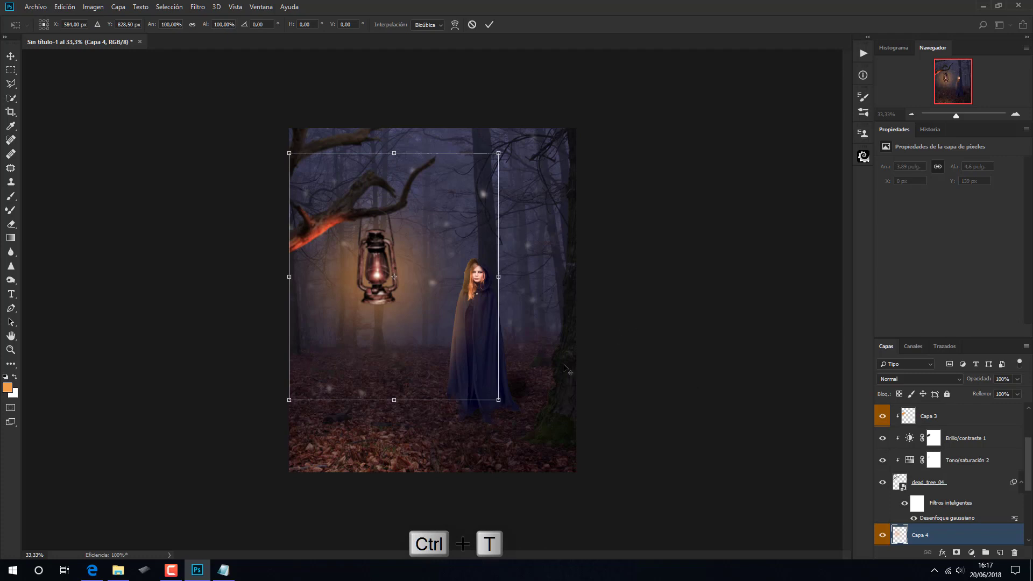
{"action": "left_click_drag", "start_coordinate": [499, 399], "coordinate": [610, 474]}
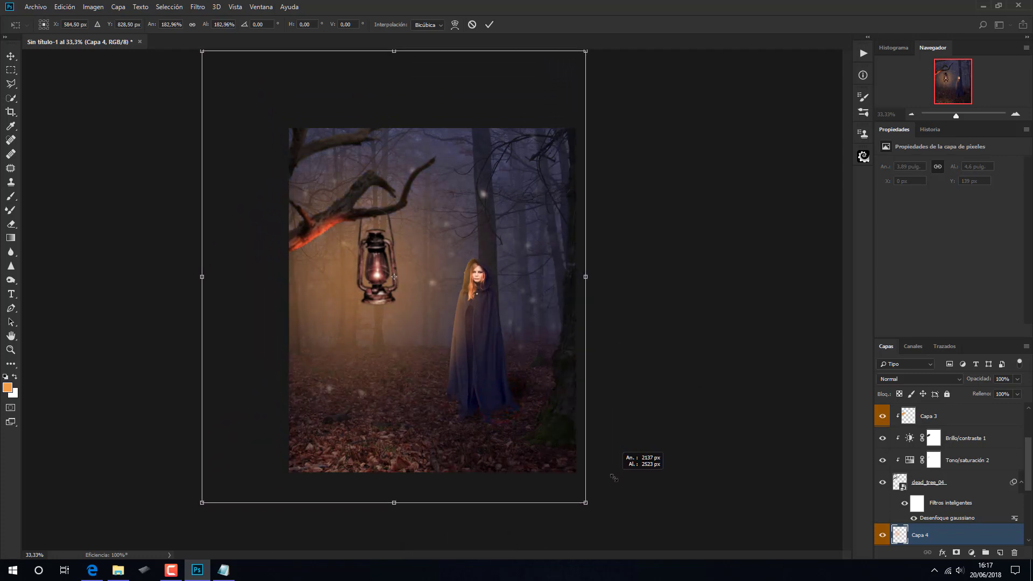
{"action": "left_click_drag", "start_coordinate": [609, 474], "coordinate": [618, 474]}
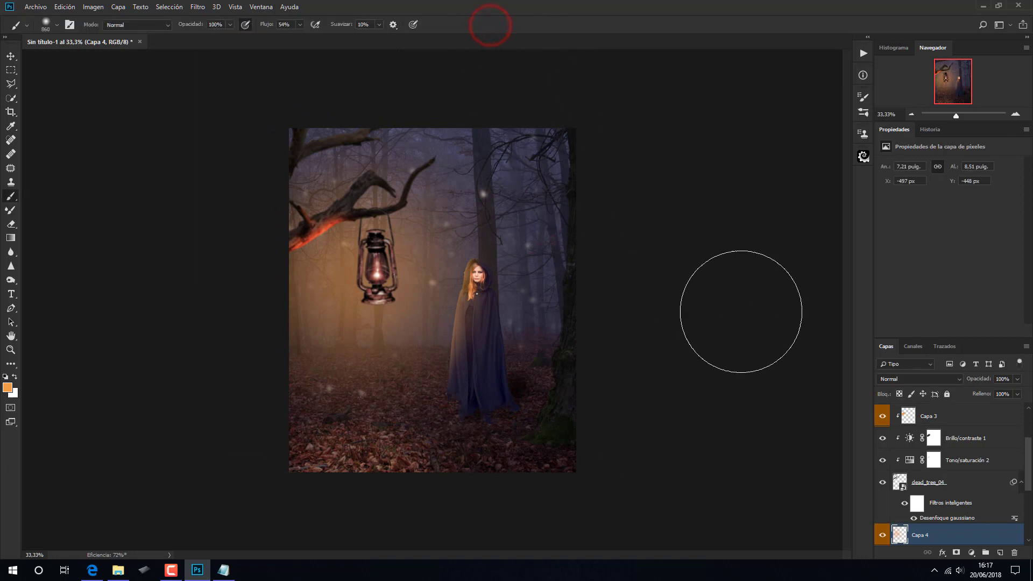
- Set the glow layer's blend mode to Trama
{"action": "left_click", "coordinate": [904, 377]}
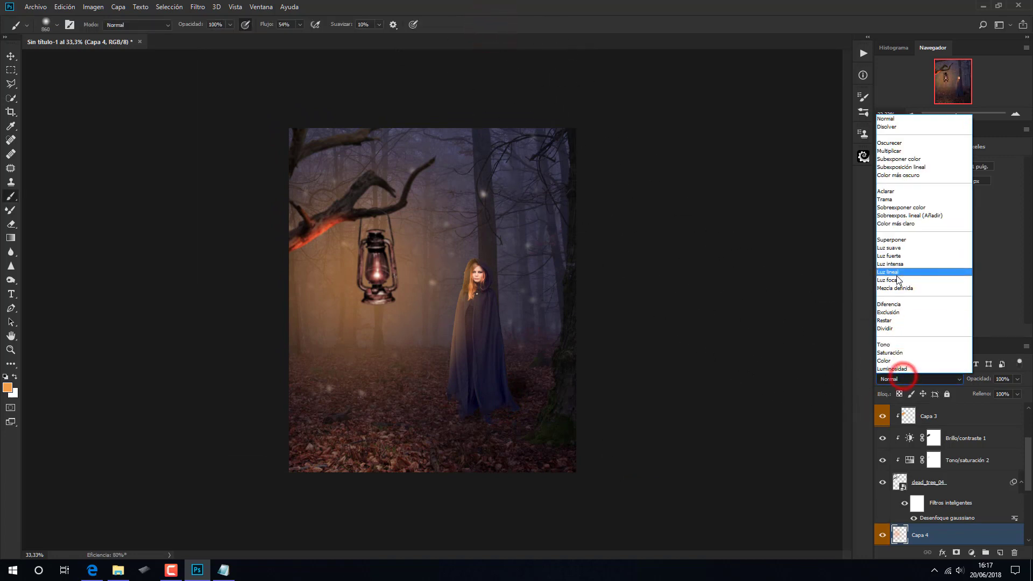
{"action": "left_click", "coordinate": [897, 200]}
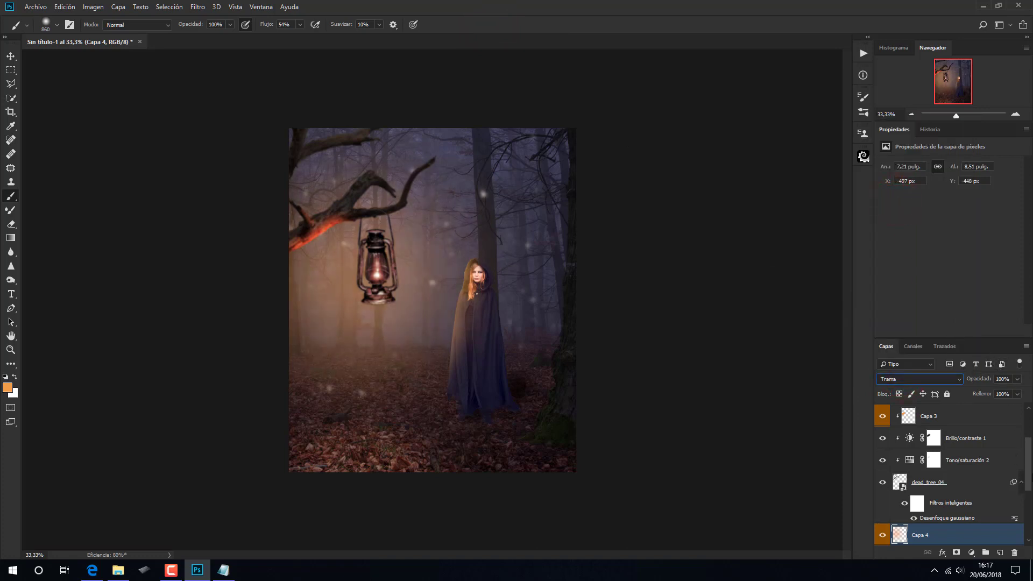
{"action": "scroll", "coordinate": [1025, 476], "scroll_direction": "up", "scroll_amount": 3}
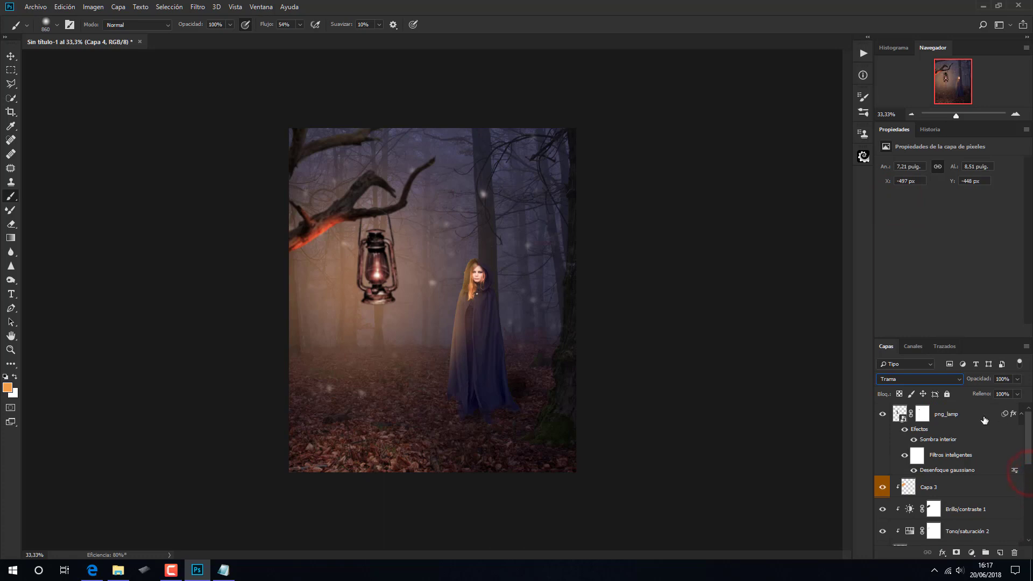
- Add a new Capa 5 above png_lamp with an orange label
{"action": "left_click", "coordinate": [973, 413]}
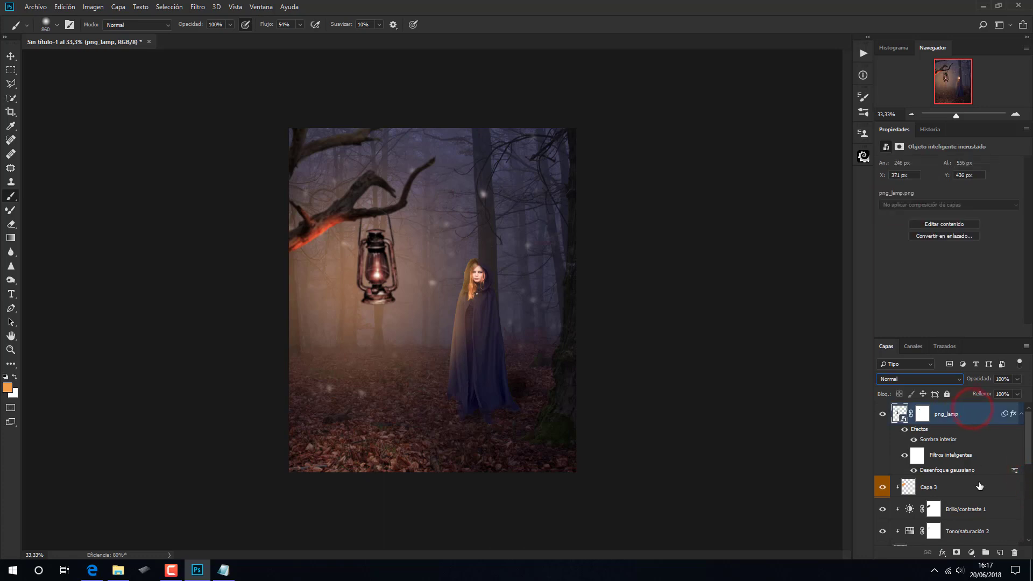
{"action": "left_click", "coordinate": [999, 553]}
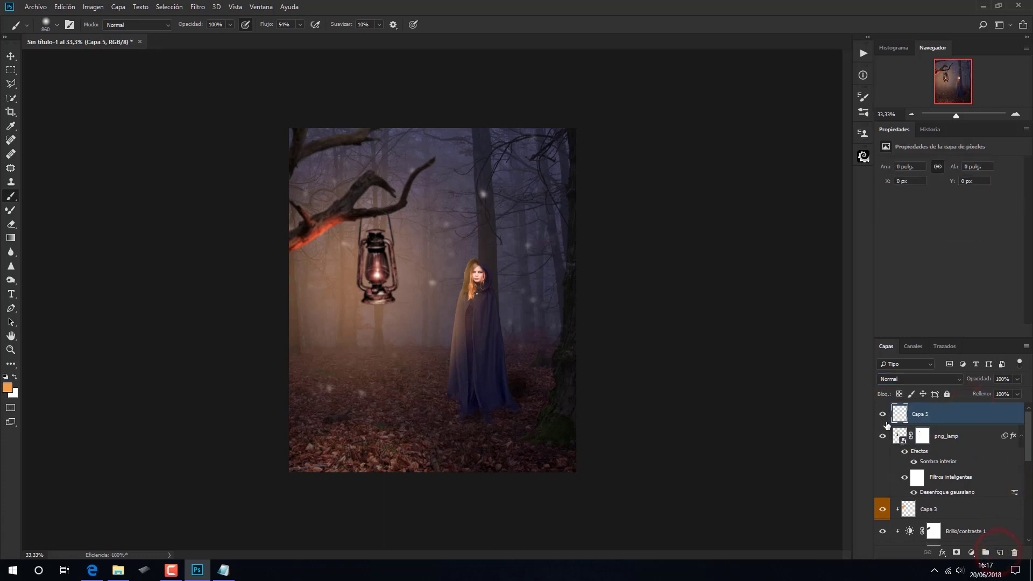
{"action": "right_click", "coordinate": [882, 417]}
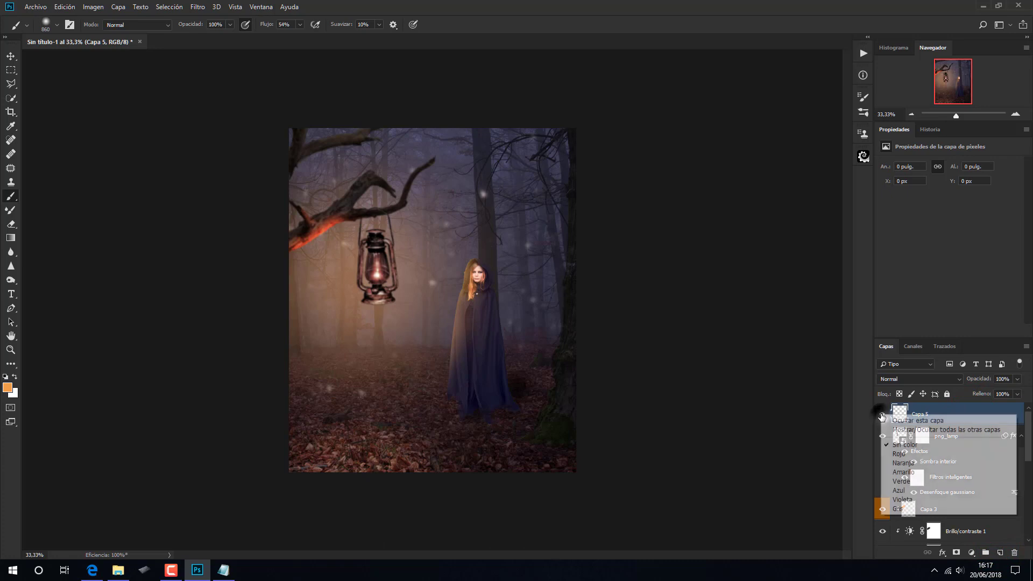
{"action": "left_click", "coordinate": [902, 462]}
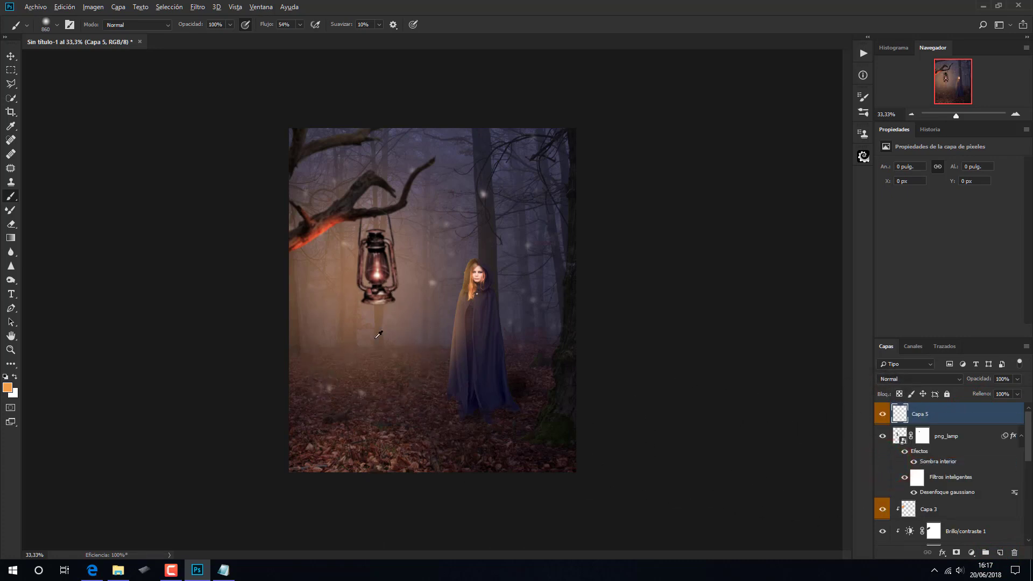
- Paint an orange glow on the lantern with a ~212 px brush, enlarge it, and commit
{"action": "left_click_drag", "start_coordinate": [371, 338], "coordinate": [318, 347]}
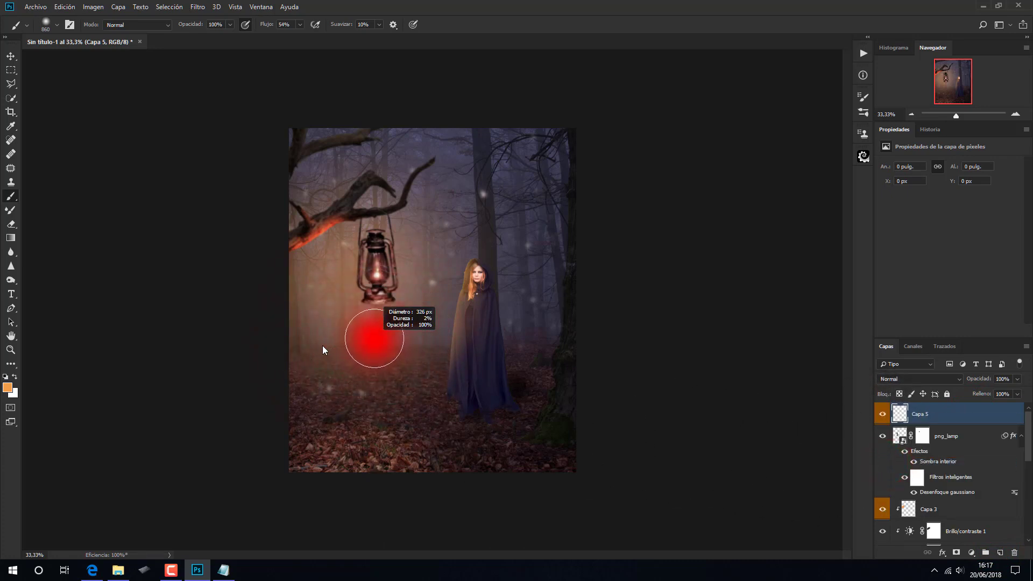
{"action": "left_click_drag", "start_coordinate": [317, 346], "coordinate": [311, 347]}
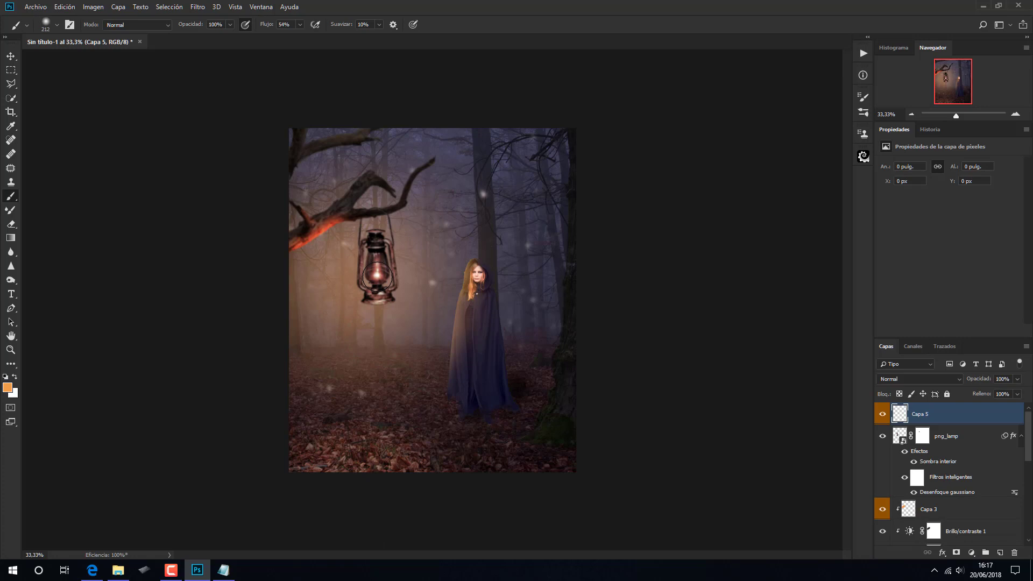
{"action": "left_click", "coordinate": [377, 276]}
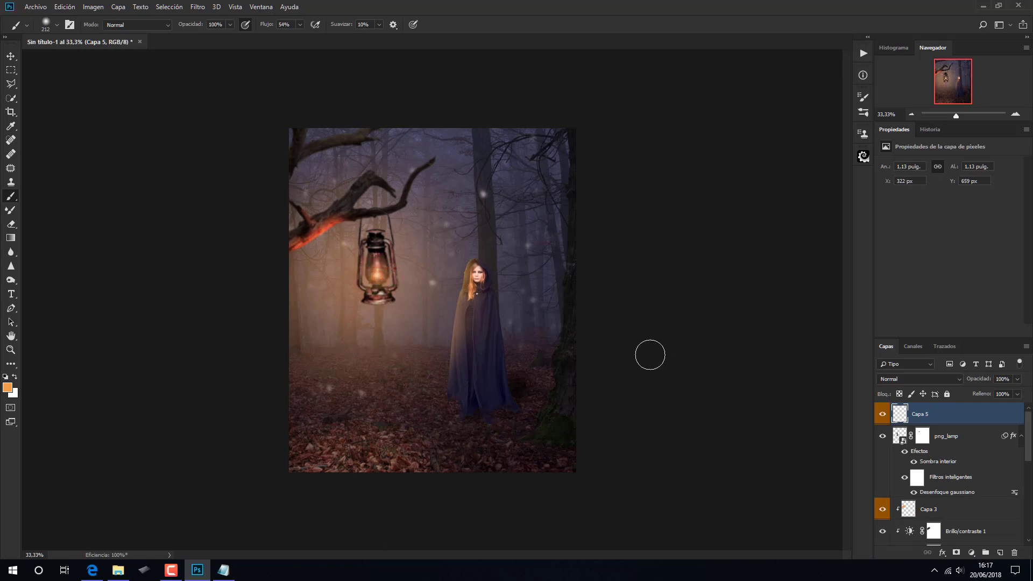
{"action": "key", "text": "ctrl+t"}
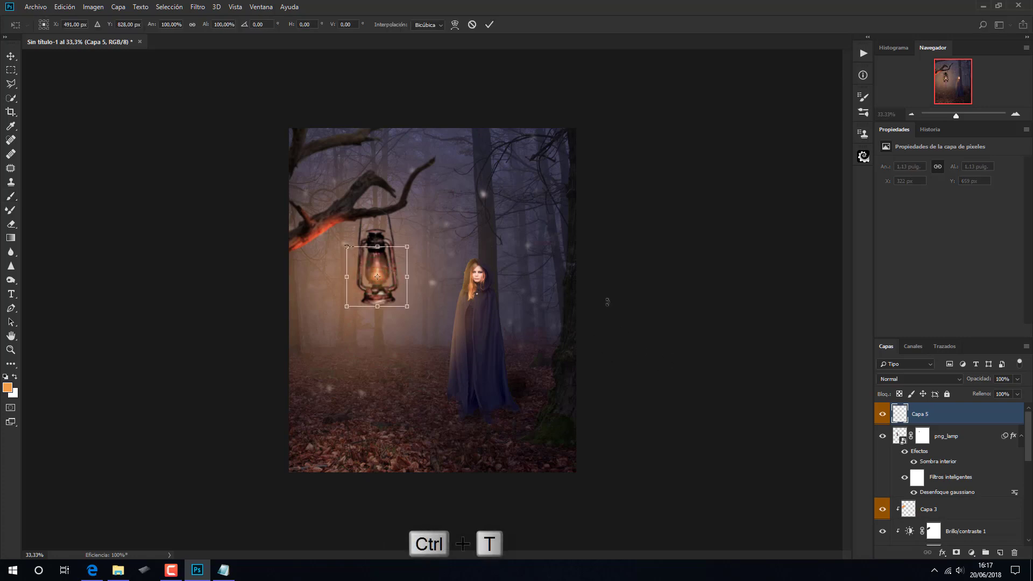
{"action": "left_click_drag", "start_coordinate": [407, 247], "coordinate": [446, 228]}
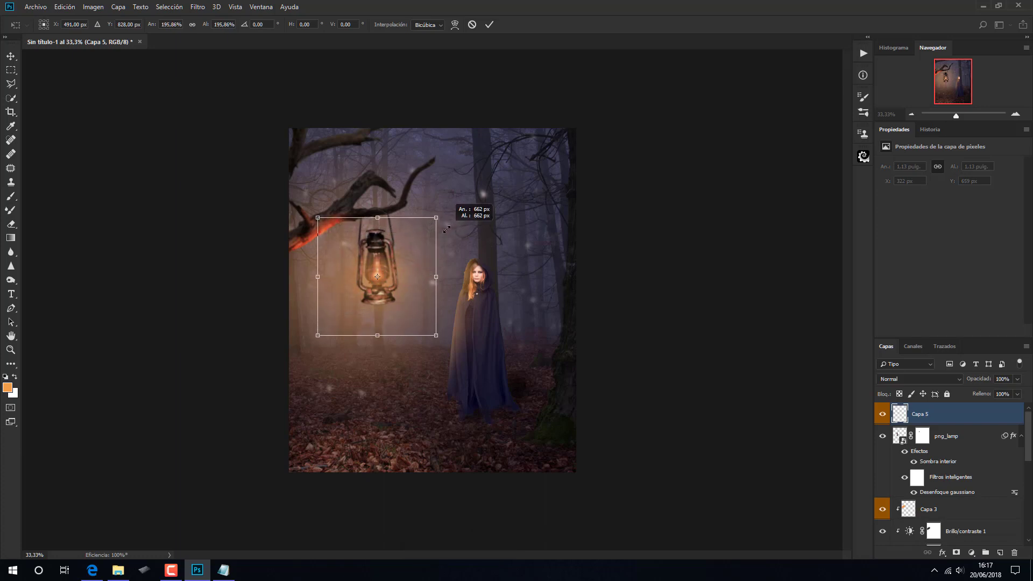
{"action": "left_click", "coordinate": [489, 26]}
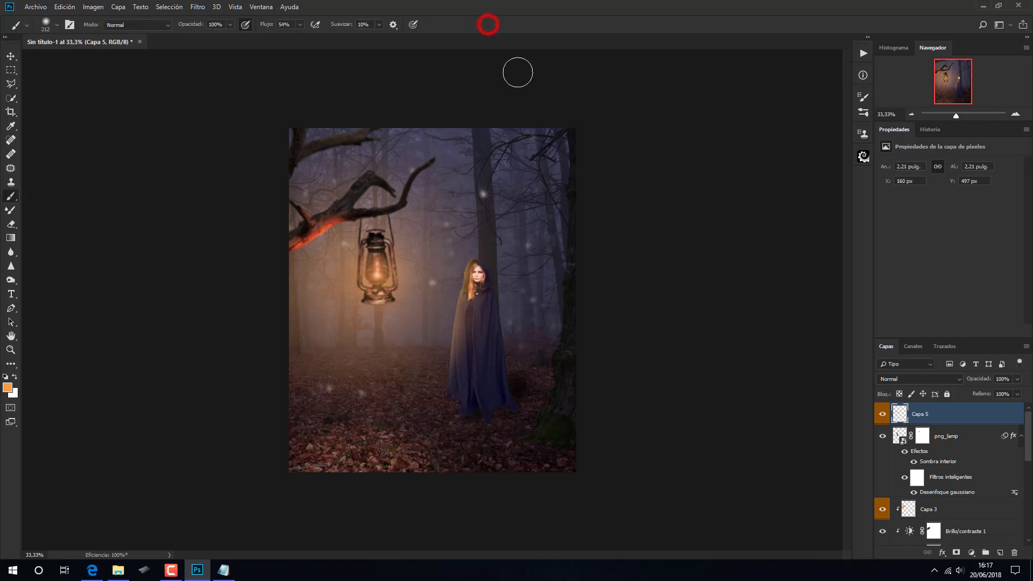
- Blend Capa 5 as Trama and drop the Optical-5c-psdbox flare from the resources folder
{"action": "left_click", "coordinate": [907, 379]}
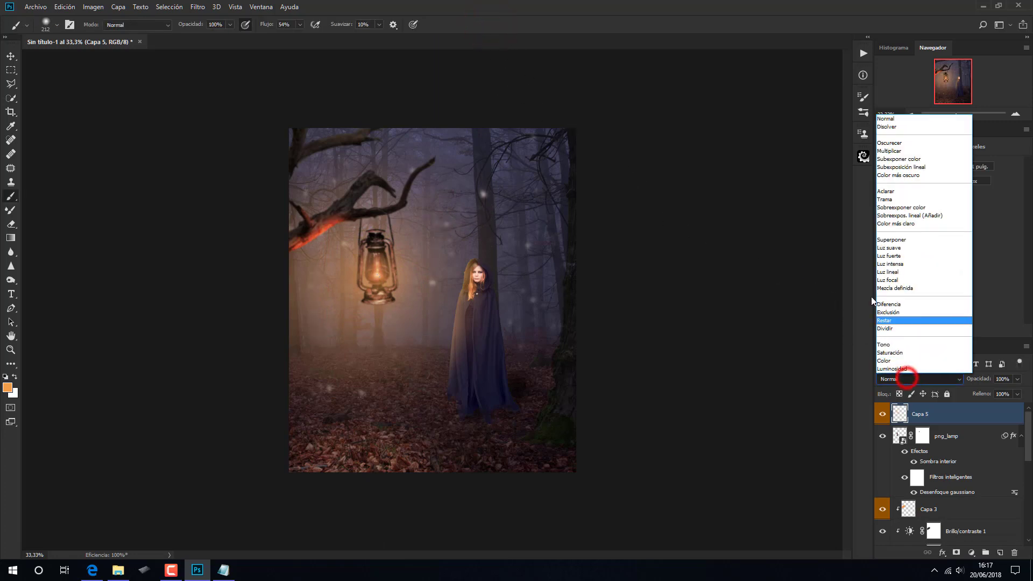
{"action": "left_click", "coordinate": [886, 201]}
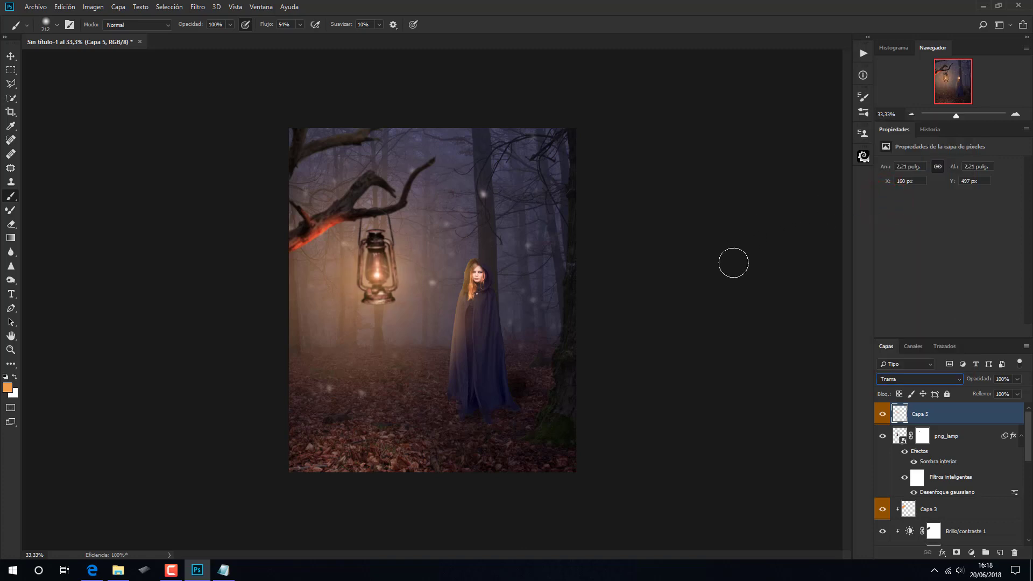
{"action": "left_click", "coordinate": [119, 570]}
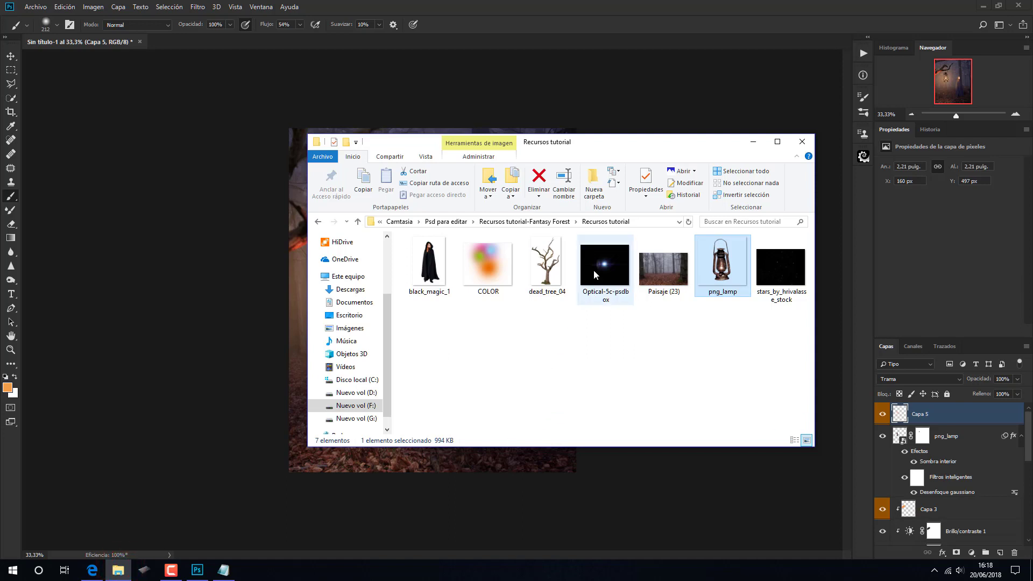
{"action": "left_click_drag", "start_coordinate": [592, 270], "coordinate": [470, 457]}
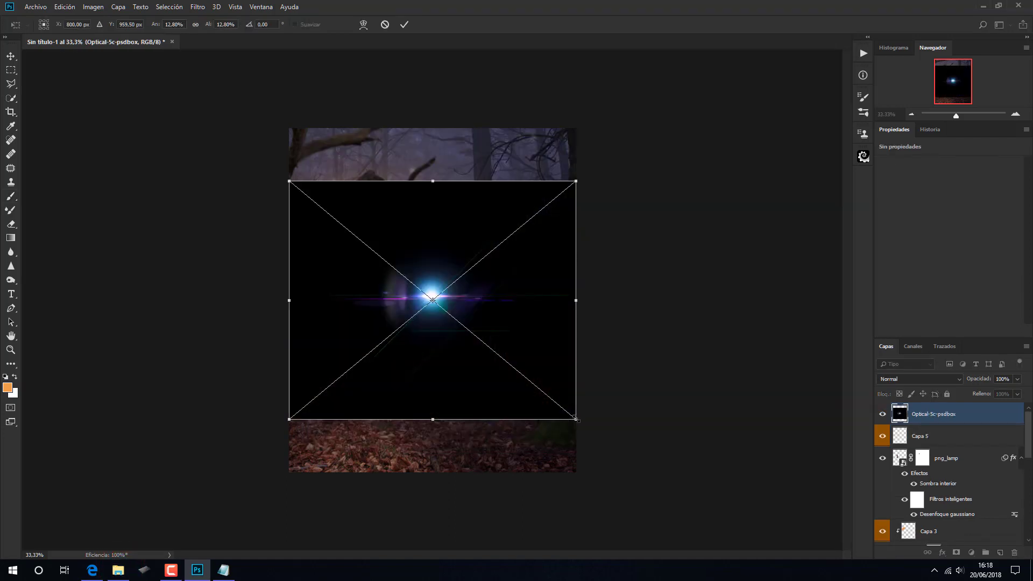
- Scale the Optical-5c-psdbox flare down to lantern size, commit it, and blend it as Trama
{"action": "mouse_move", "coordinate": [575, 419]}
{"action": "left_mouse_down"}
{"action": "mouse_move", "coordinate": [466, 317]}
{"action": "mouse_move", "coordinate": [410, 296]}
{"action": "left_mouse_up"}
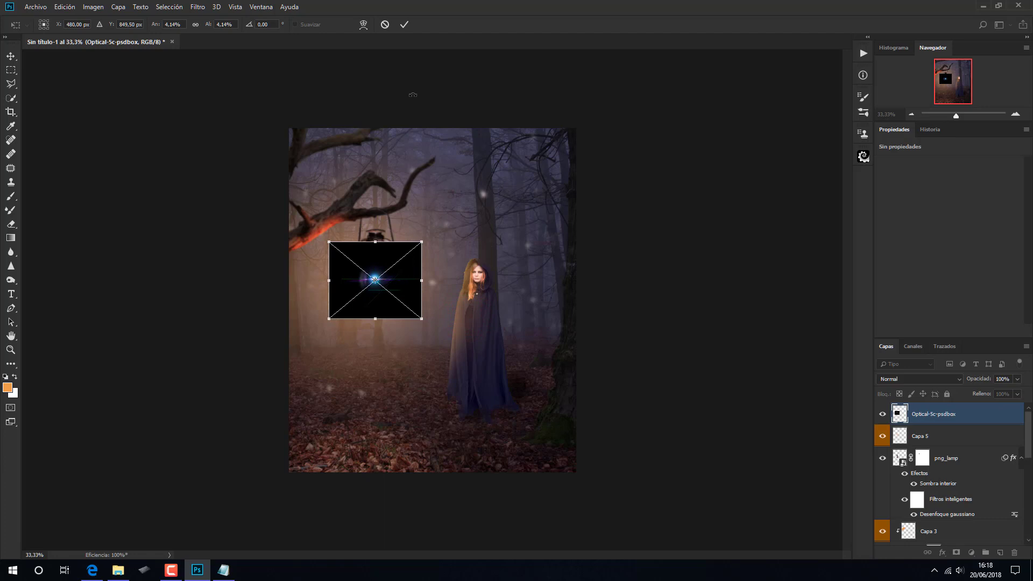
{"action": "left_click", "coordinate": [405, 26]}
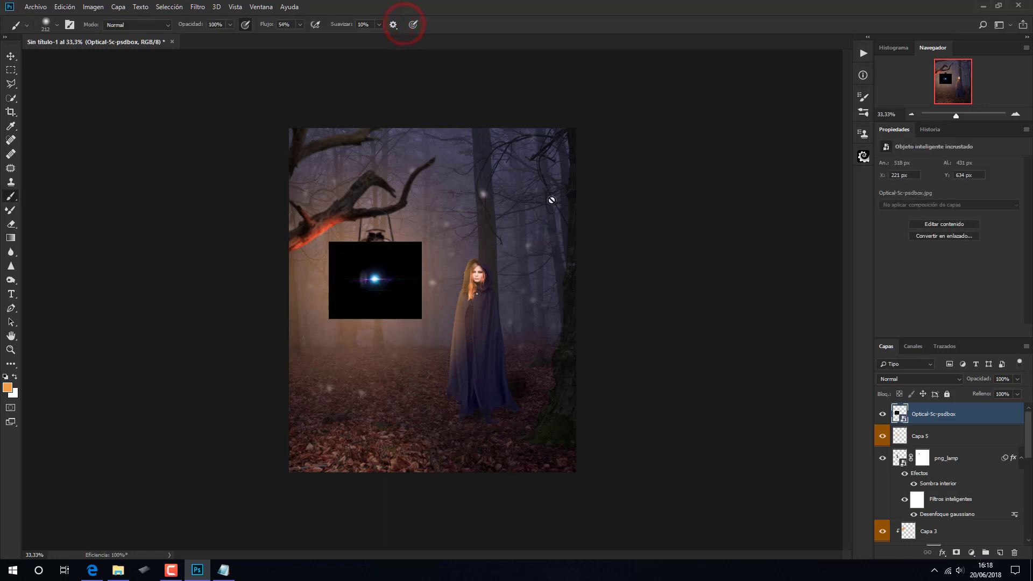
{"action": "left_click", "coordinate": [909, 378]}
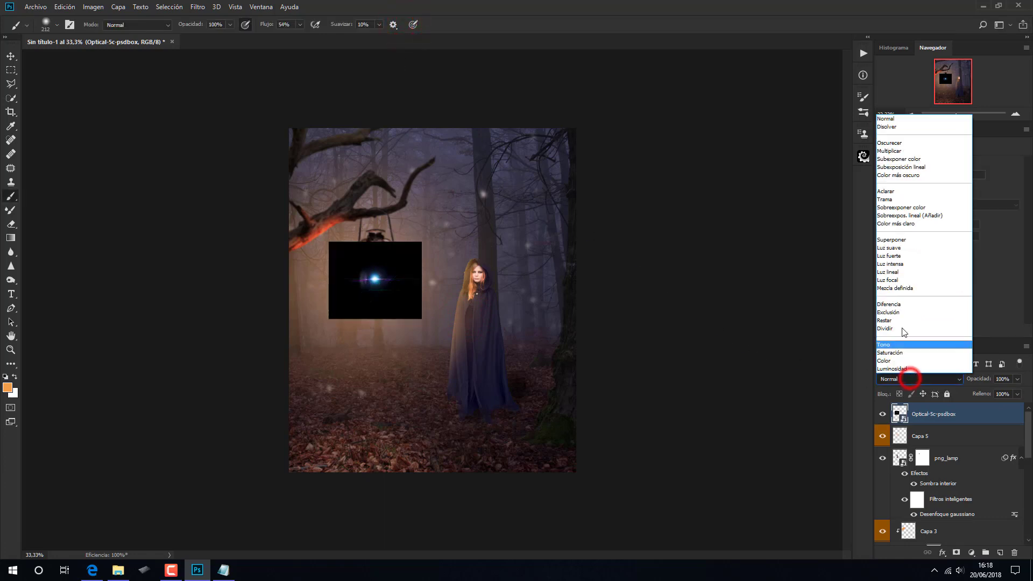
{"action": "left_click", "coordinate": [894, 200]}
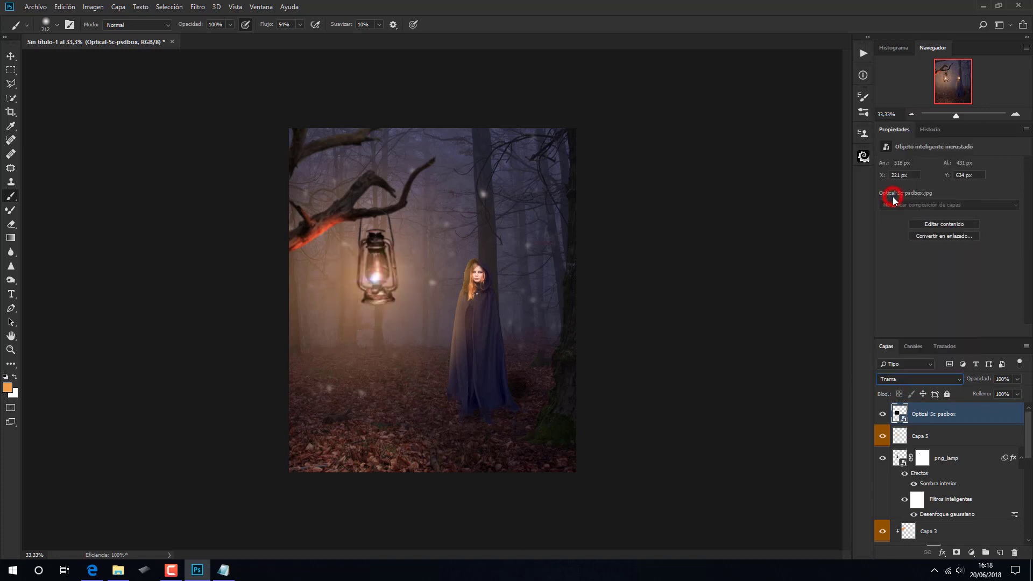
{"action": "left_click", "coordinate": [11, 56]}
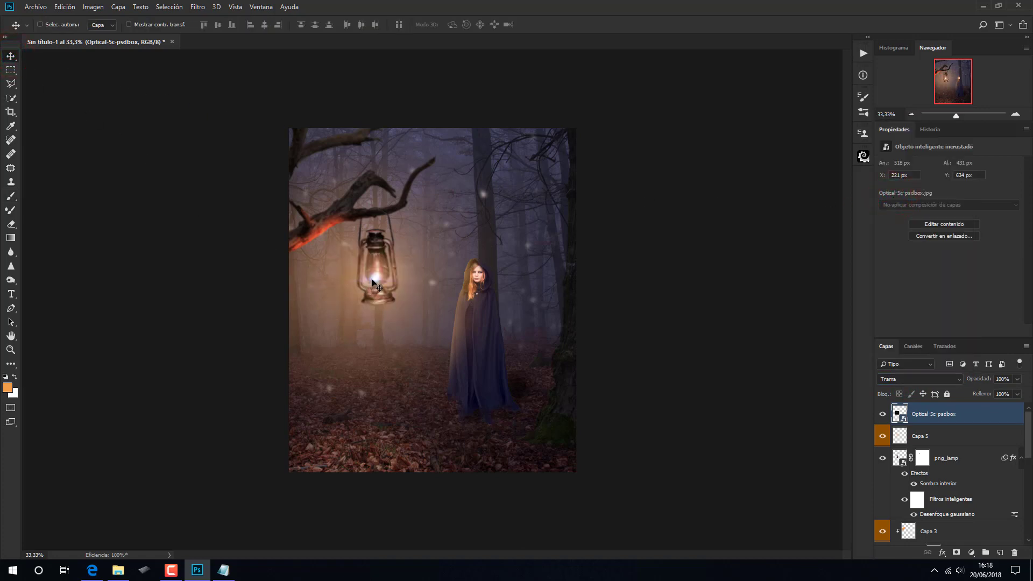
- Nudge the flare onto the lantern flame and apply a 2,5 px Gaussian blur
{"action": "left_click_drag", "start_coordinate": [375, 280], "coordinate": [375, 276]}
{"action": "left_click", "coordinate": [197, 7]}
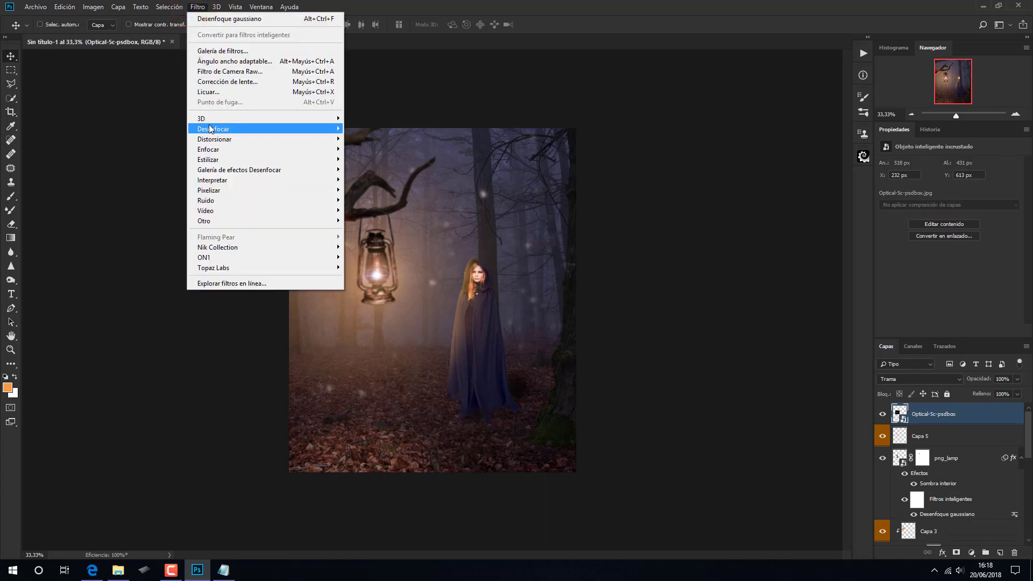
{"action": "mouse_move", "coordinate": [213, 129]}
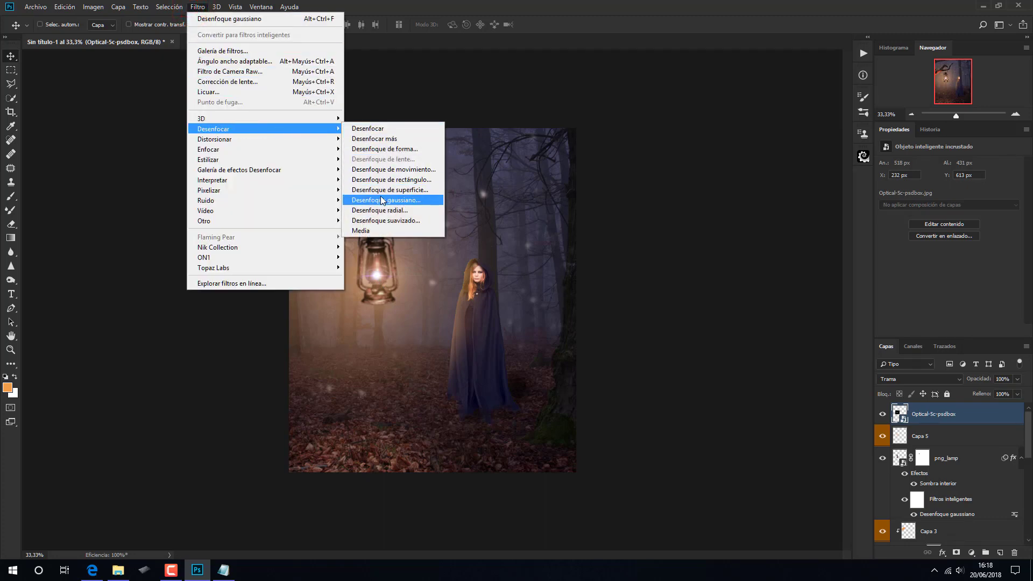
{"action": "left_click", "coordinate": [383, 201]}
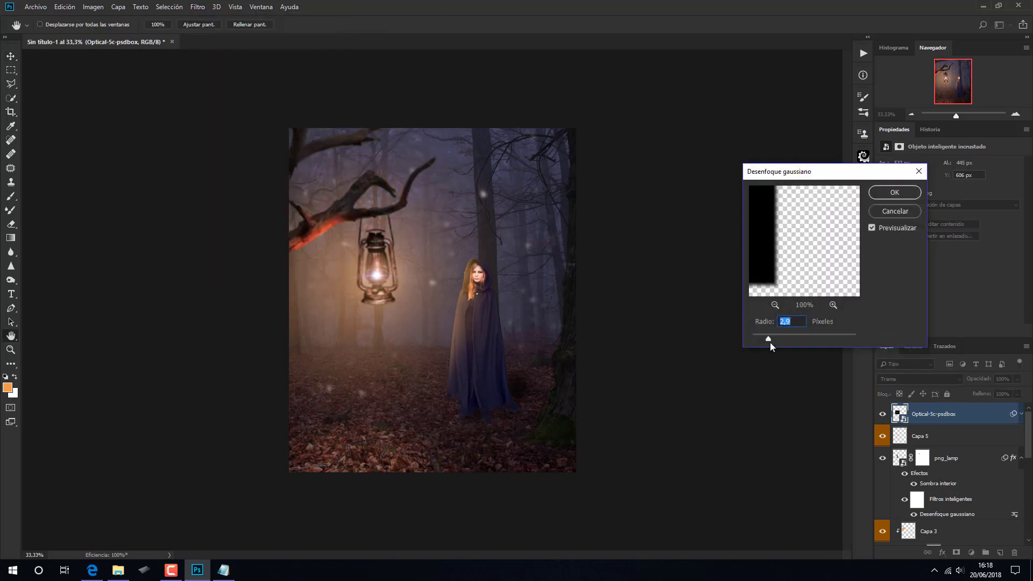
{"action": "left_click_drag", "start_coordinate": [769, 341], "coordinate": [766, 338]}
{"action": "left_click", "coordinate": [894, 194]}
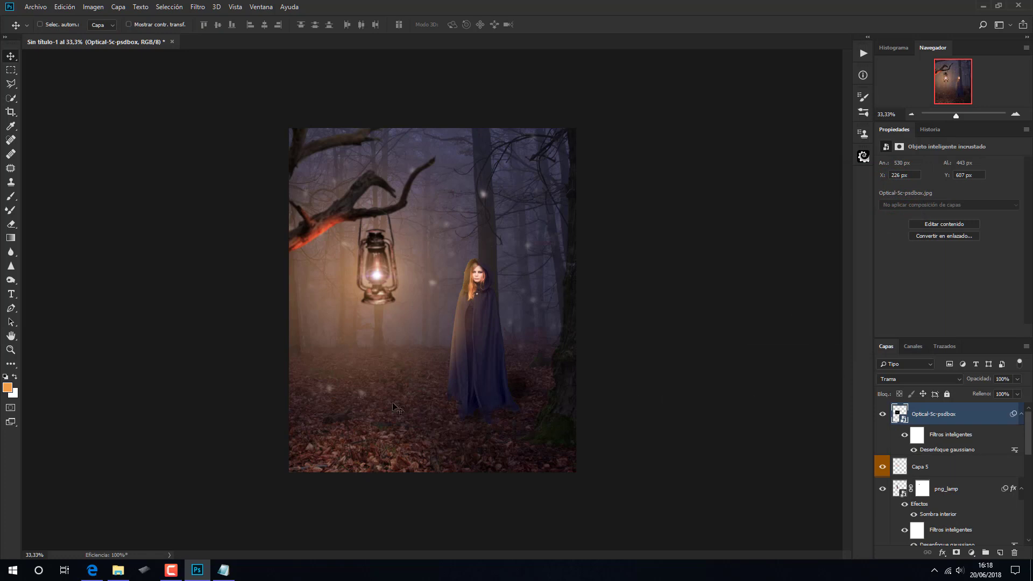
- Place the COLOR image from the resources folder and rotate it a quarter turn
{"action": "left_click", "coordinate": [118, 573]}
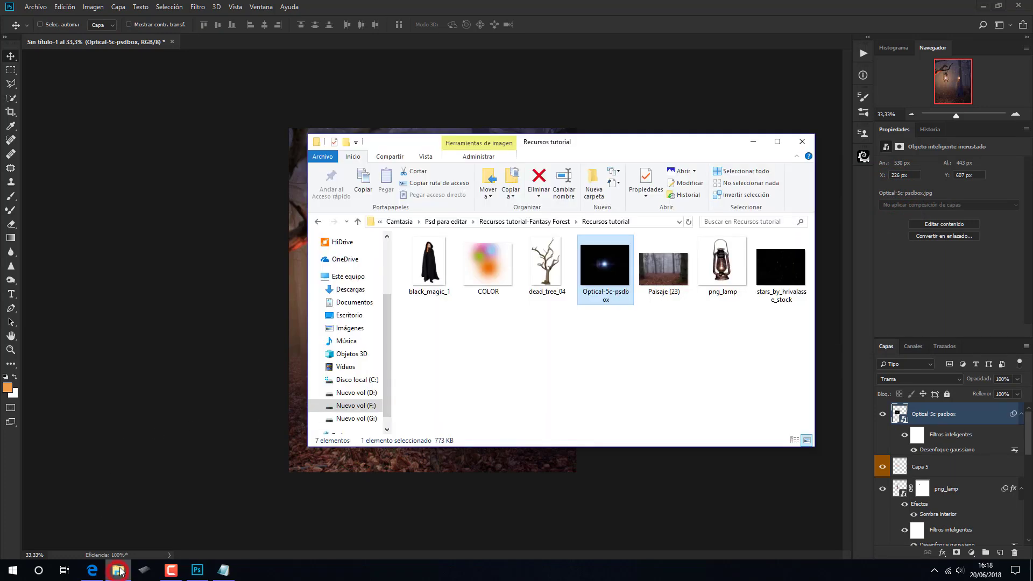
{"action": "left_click_drag", "start_coordinate": [474, 267], "coordinate": [413, 467]}
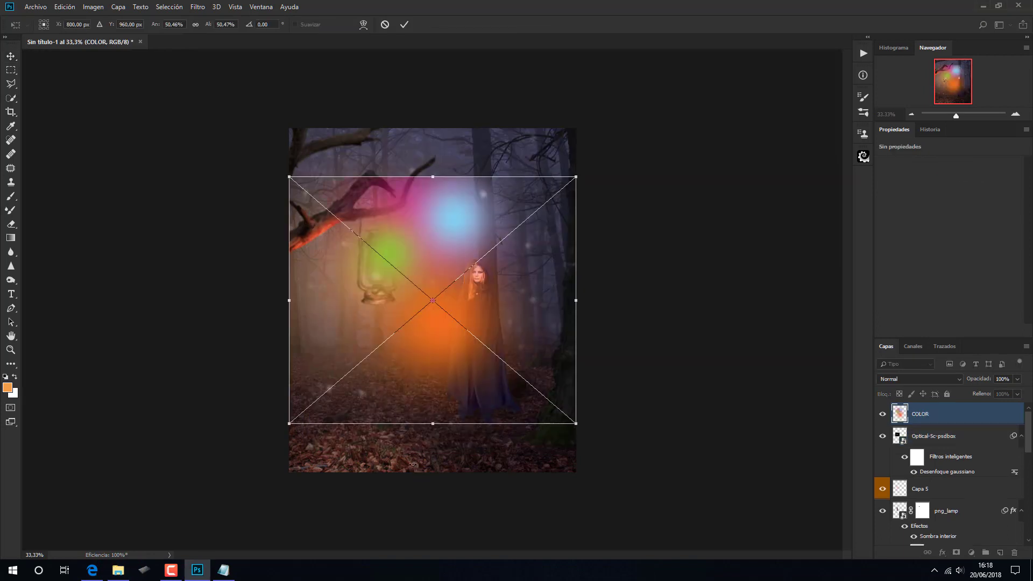
{"action": "left_click_drag", "start_coordinate": [414, 459], "coordinate": [251, 268]}
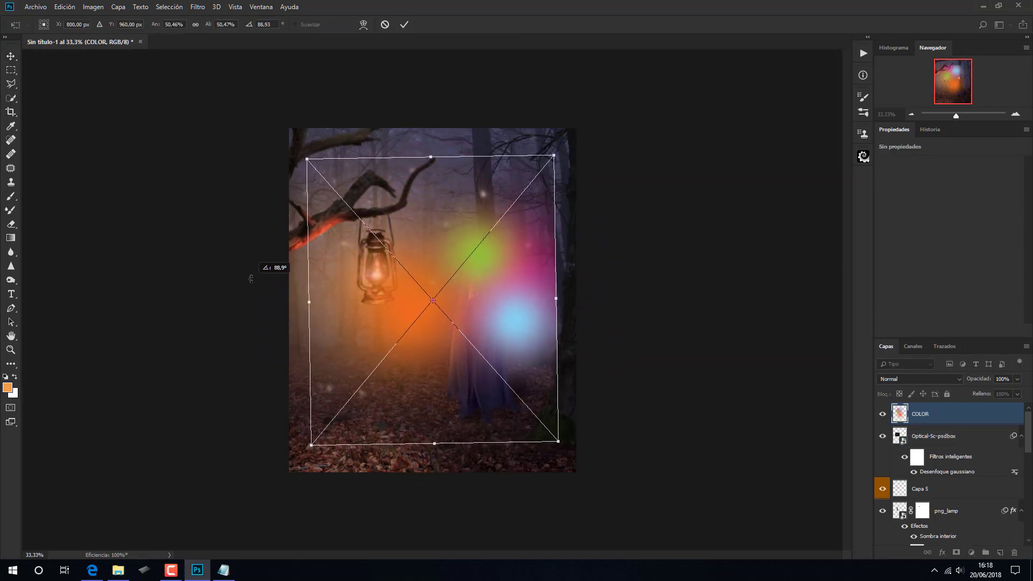
{"action": "left_click_drag", "start_coordinate": [251, 268], "coordinate": [250, 276]}
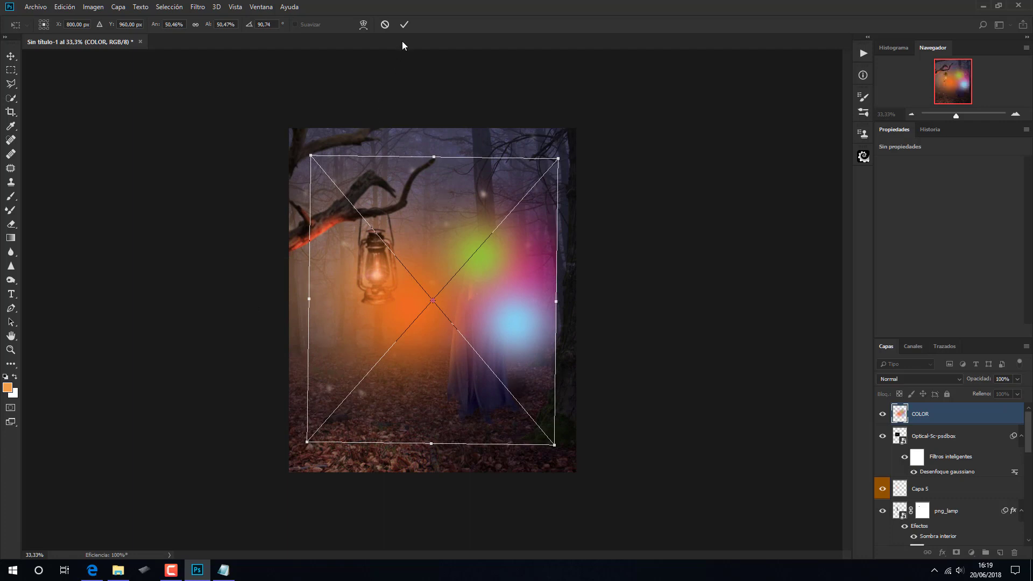
- Stretch the COLOR layer beyond the top, left and right canvas edges and commit
{"action": "key", "text": "ctrl+minus"}
{"action": "key", "text": "ctrl+minus"}
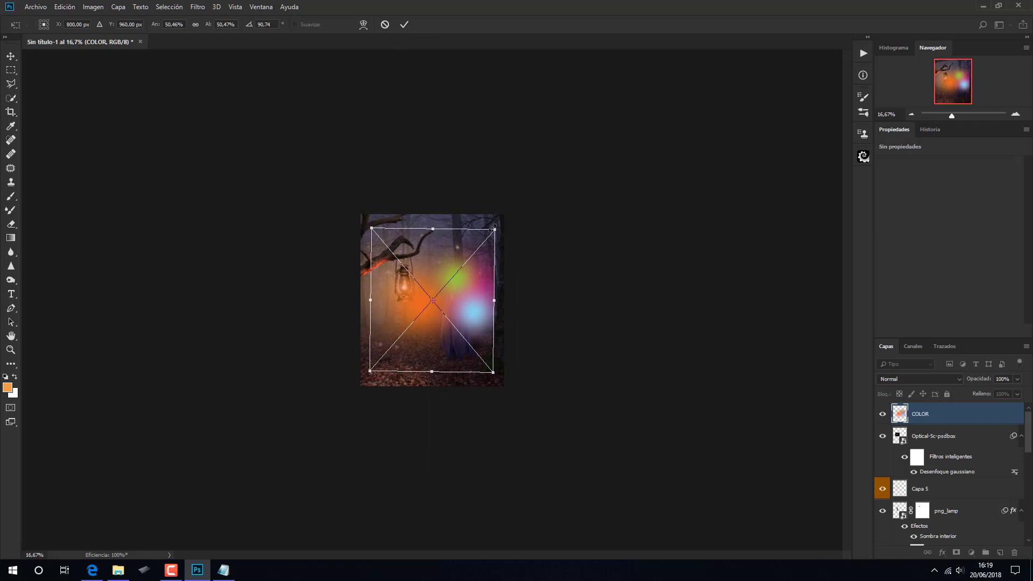
{"action": "left_click_drag", "start_coordinate": [494, 229], "coordinate": [570, 143]}
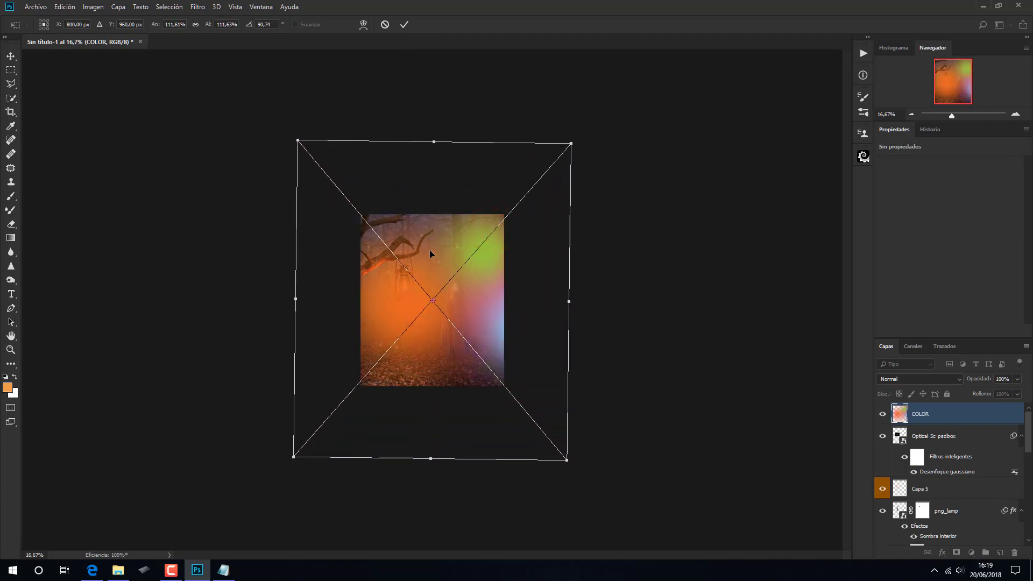
{"action": "left_click_drag", "start_coordinate": [434, 141], "coordinate": [437, 39]}
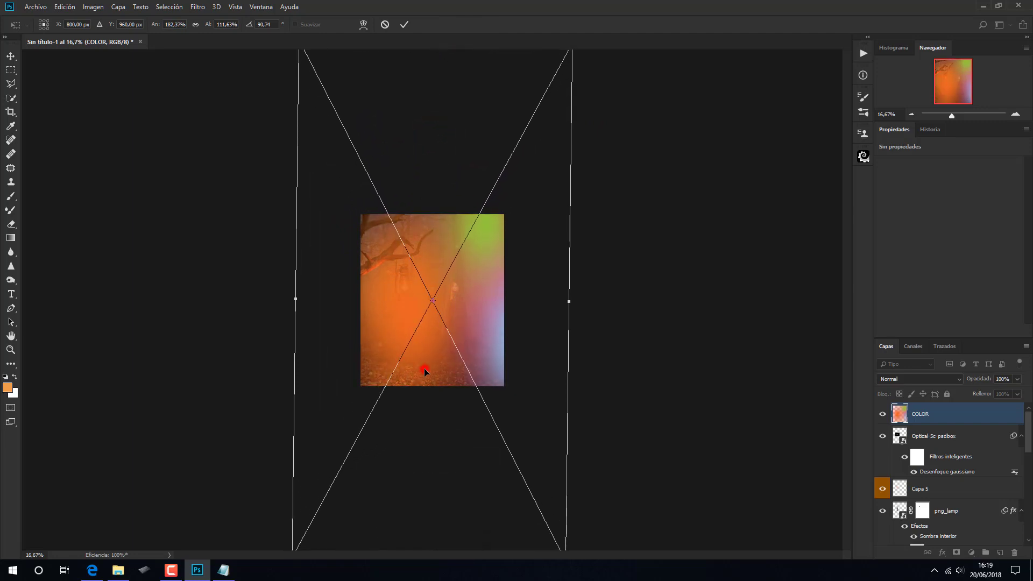
{"action": "left_click_drag", "start_coordinate": [424, 369], "coordinate": [420, 341]}
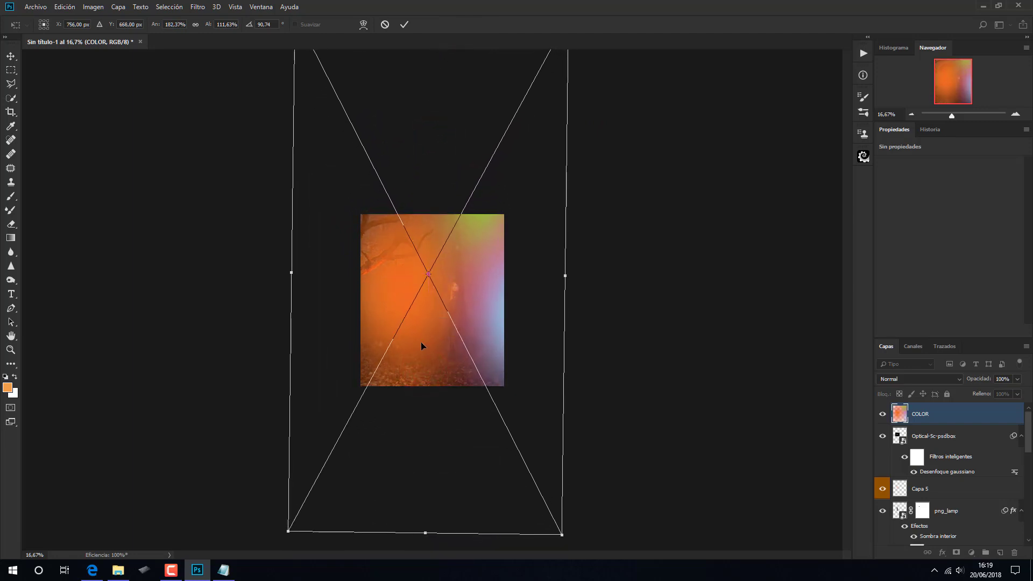
{"action": "left_click_drag", "start_coordinate": [565, 275], "coordinate": [579, 273]}
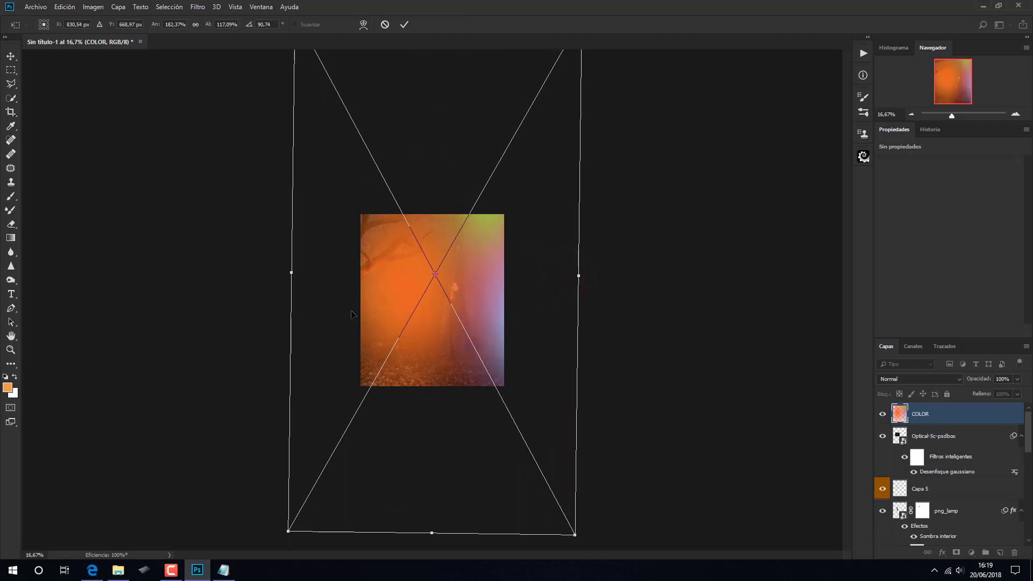
{"action": "left_click_drag", "start_coordinate": [291, 273], "coordinate": [289, 273]}
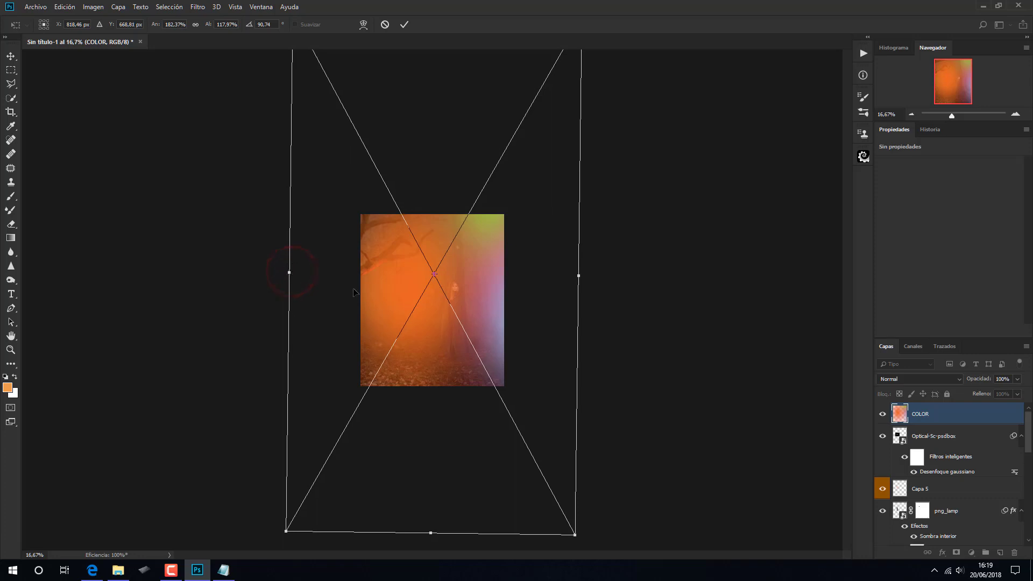
{"action": "key", "text": "ctrl+minus"}
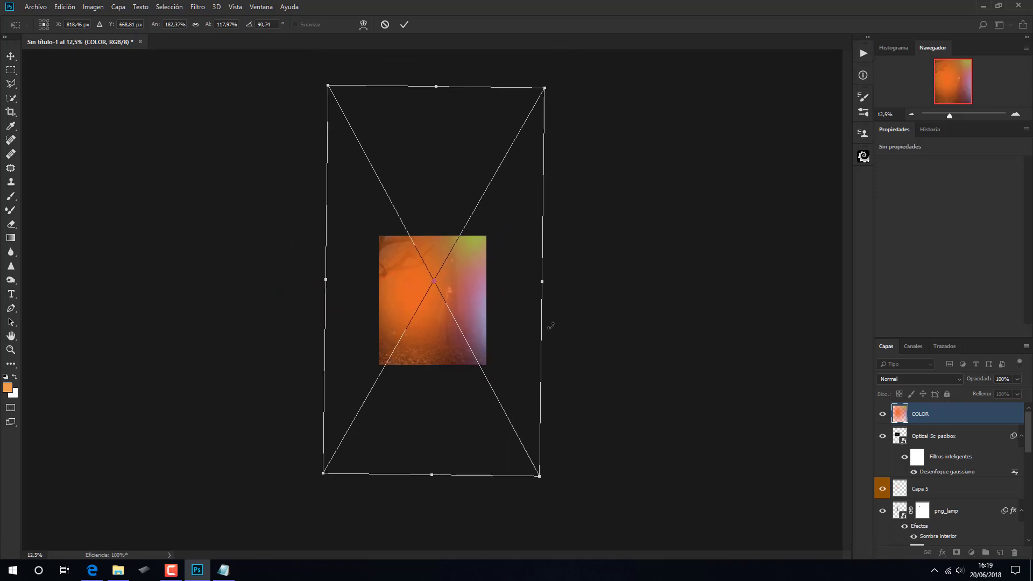
{"action": "left_click_drag", "start_coordinate": [436, 86], "coordinate": [438, 67]}
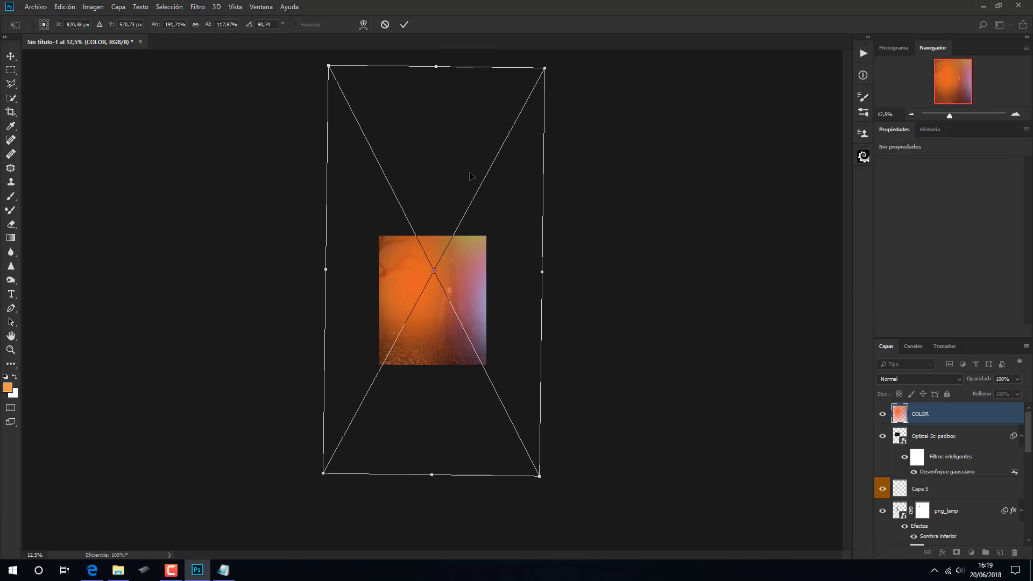
{"action": "left_click_drag", "start_coordinate": [543, 273], "coordinate": [545, 272]}
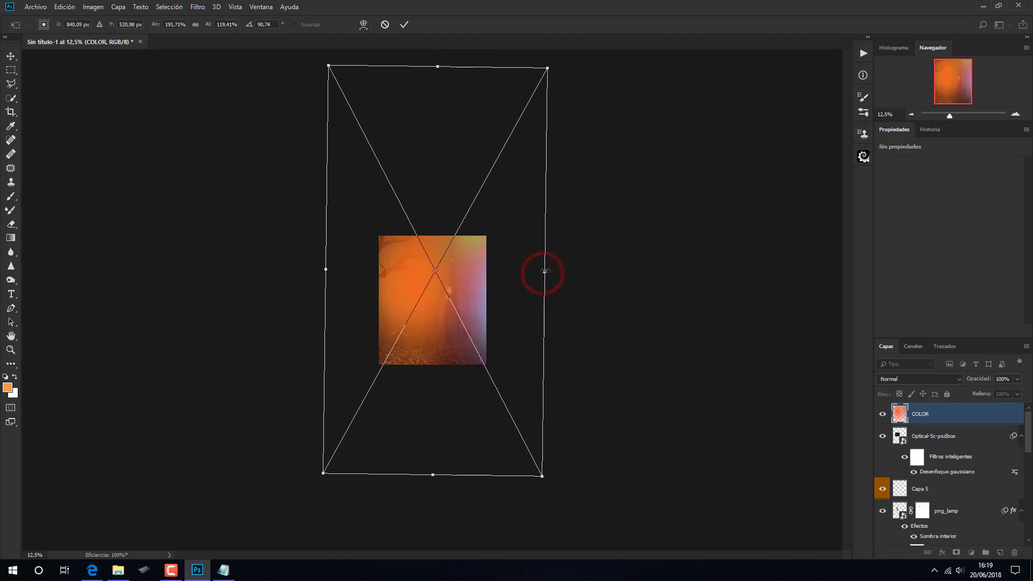
{"action": "left_click_drag", "start_coordinate": [325, 270], "coordinate": [319, 269]}
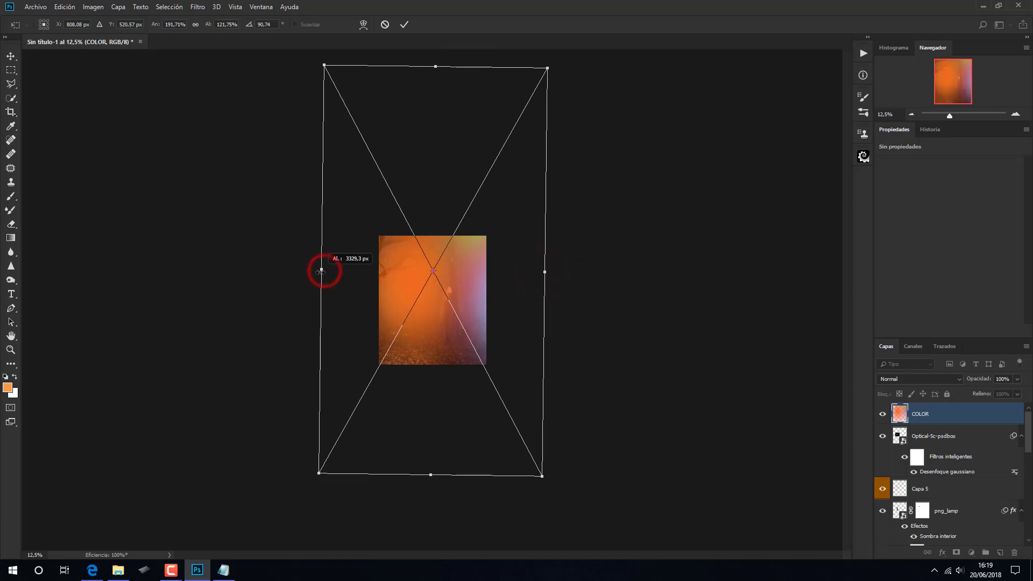
{"action": "left_click", "coordinate": [403, 24]}
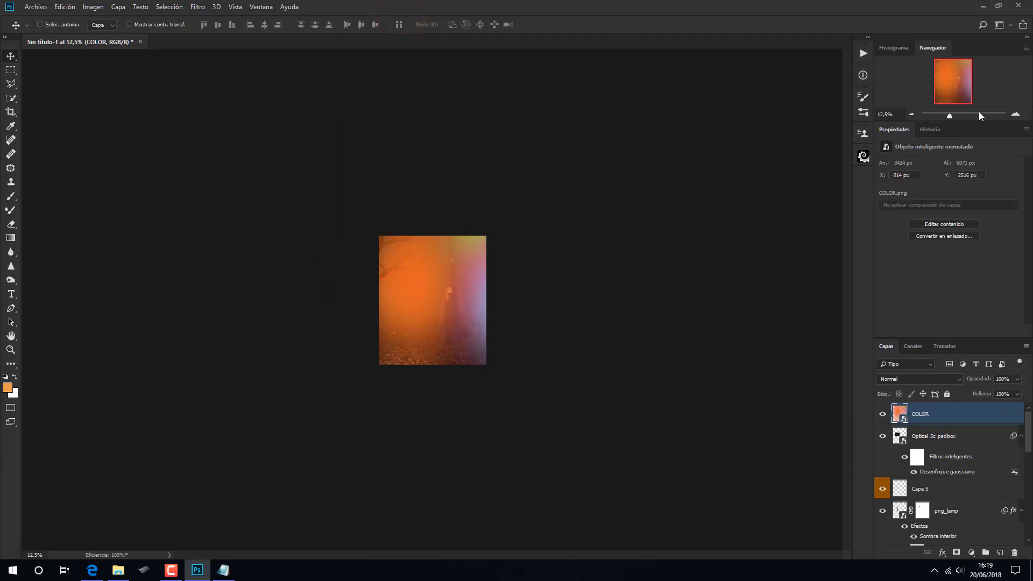
- Blend COLOR as Luz suave and stamp all visible layers into a new Capa 6
{"action": "left_click", "coordinate": [1015, 115]}
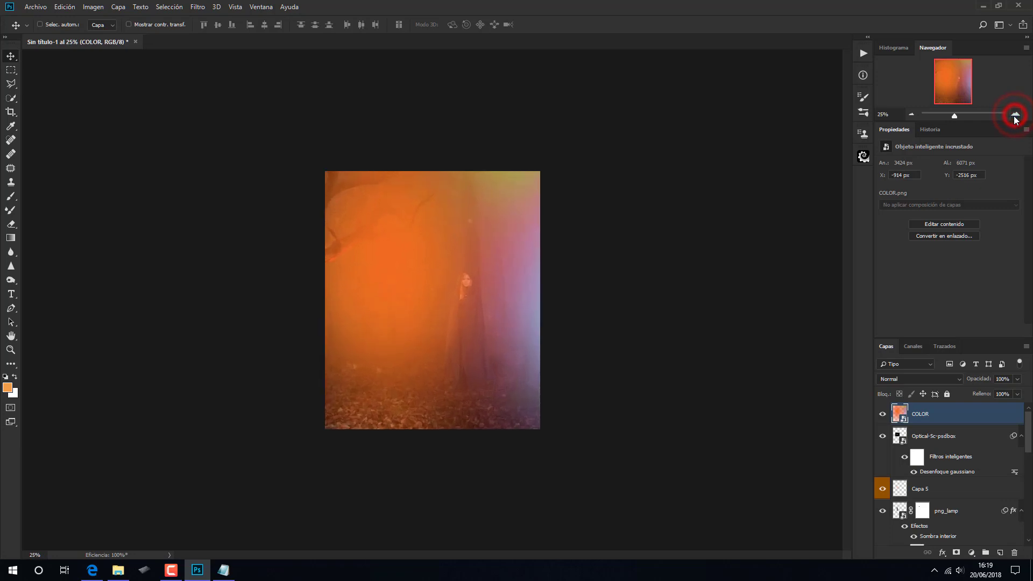
{"action": "left_click", "coordinate": [909, 378]}
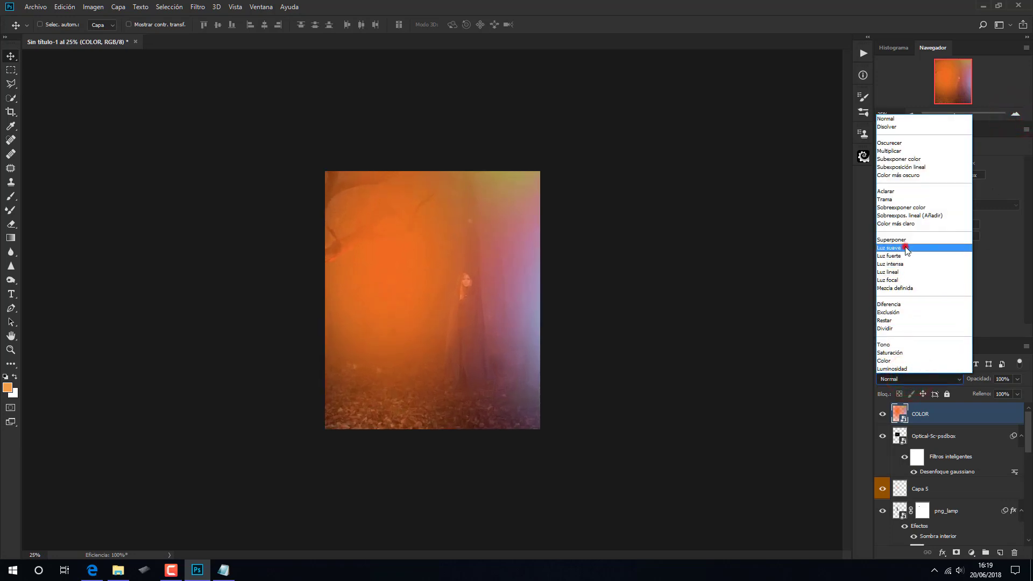
{"action": "left_click", "coordinate": [906, 248]}
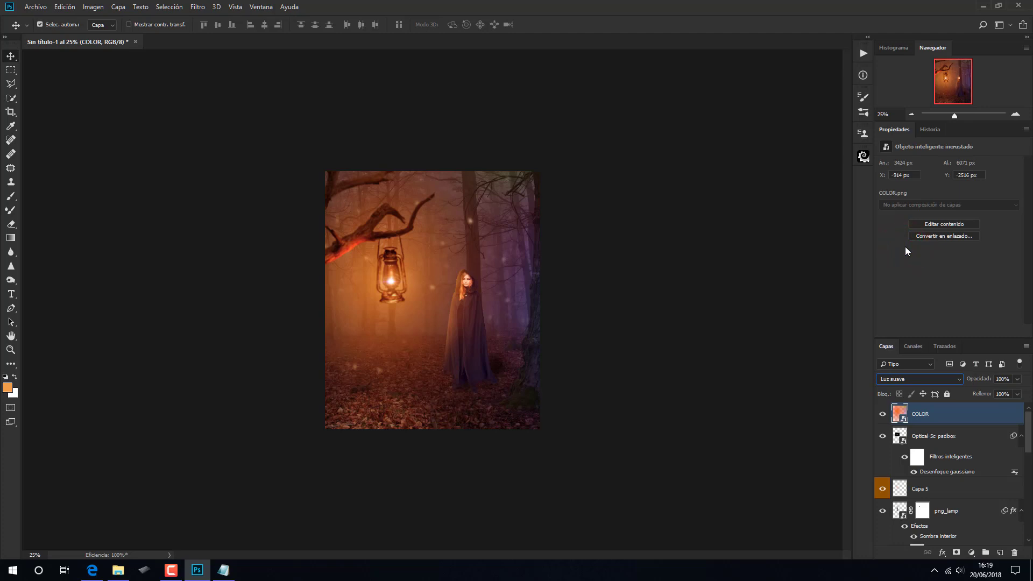
{"action": "key", "text": "ctrl+0"}
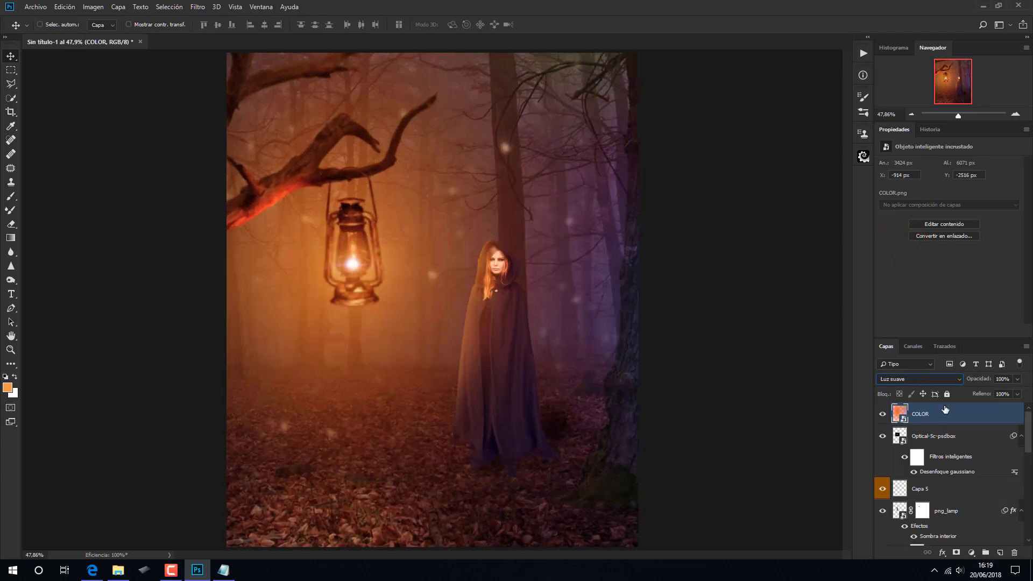
{"action": "key", "text": "ctrl+alt+shift+e"}
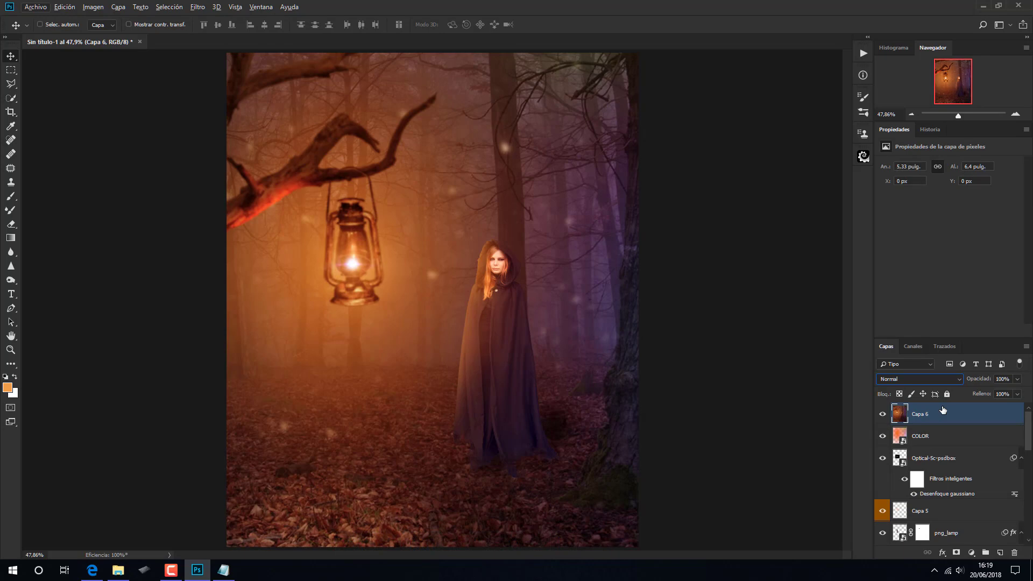
- In Camera Raw set Highlights -12, Shadows -25, Clarity +13, Vibrance +15 on Capa 6
{"action": "left_click", "coordinate": [196, 7]}
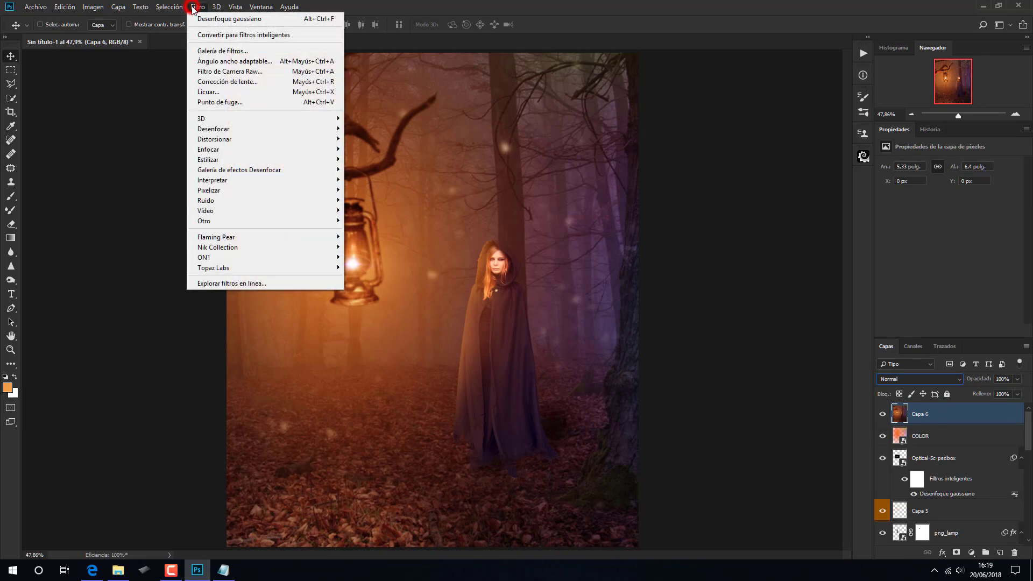
{"action": "left_click", "coordinate": [207, 72]}
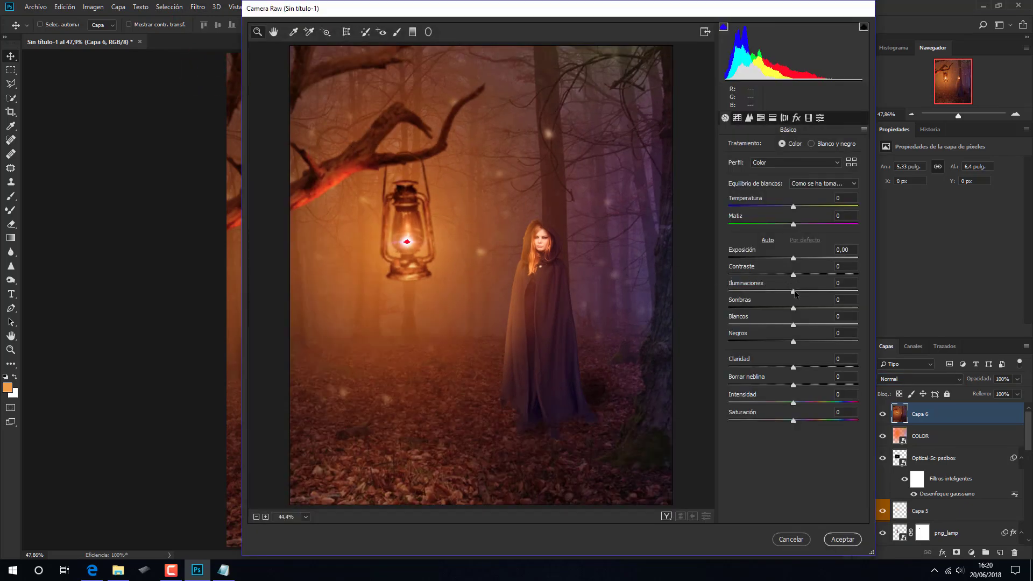
{"action": "left_click_drag", "start_coordinate": [794, 292], "coordinate": [787, 291]}
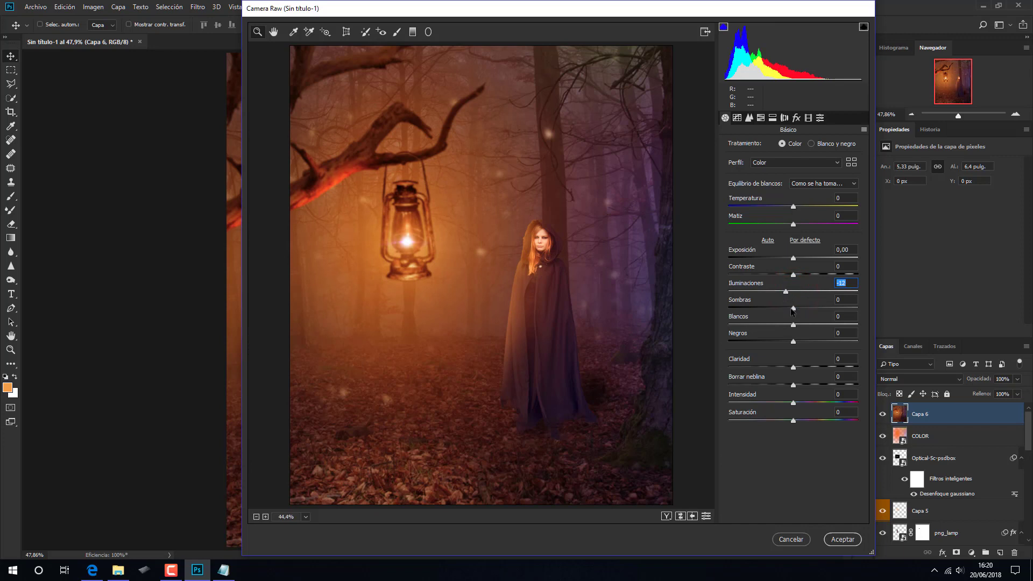
{"action": "left_click_drag", "start_coordinate": [793, 308], "coordinate": [783, 316]}
{"action": "left_click_drag", "start_coordinate": [793, 367], "coordinate": [800, 368]}
{"action": "left_click_drag", "start_coordinate": [803, 368], "coordinate": [801, 368]}
{"action": "left_click", "coordinate": [793, 384]}
{"action": "left_click_drag", "start_coordinate": [794, 402], "coordinate": [802, 403]}
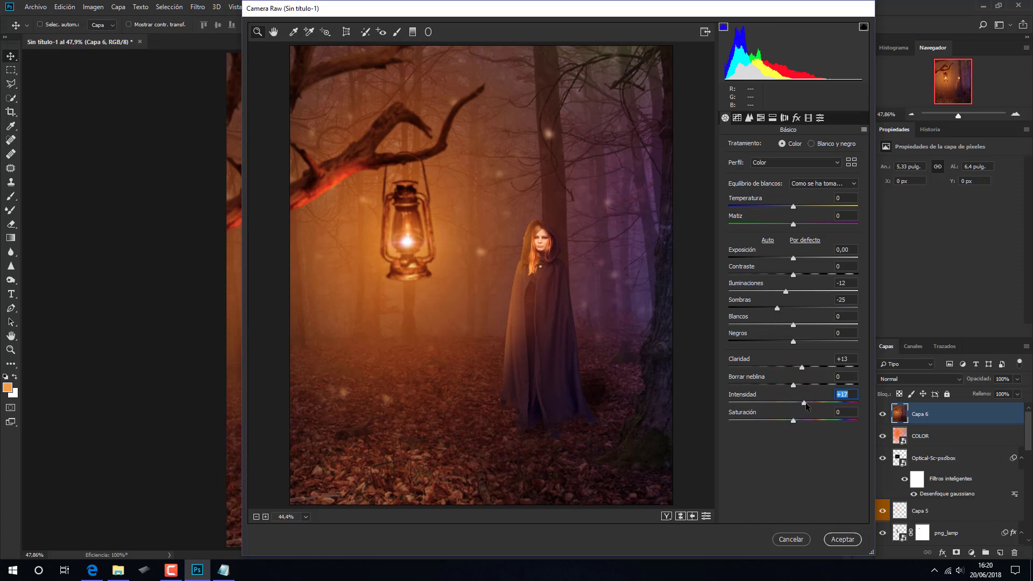
{"action": "left_click_drag", "start_coordinate": [804, 403], "coordinate": [786, 422]}
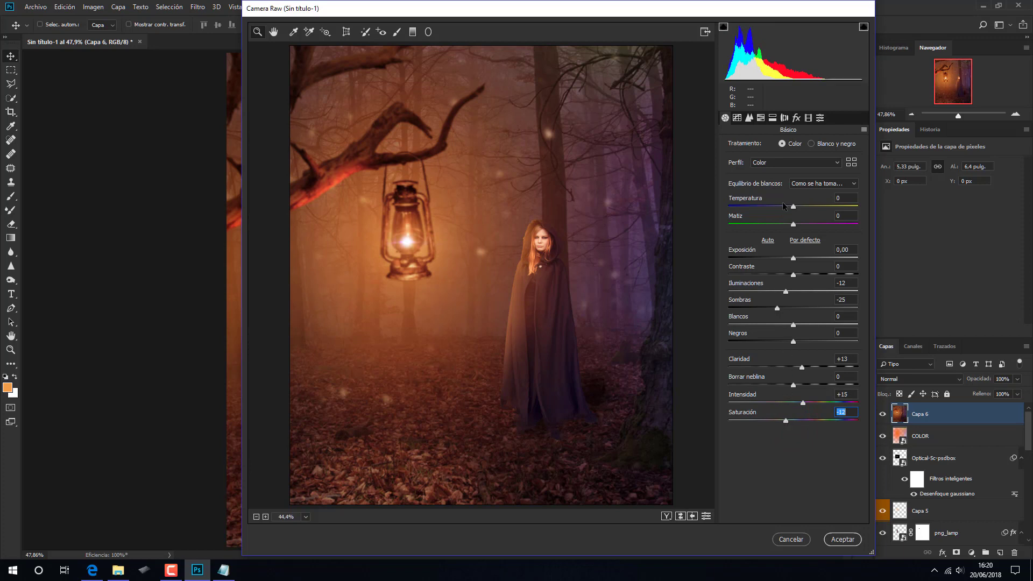
- Add a post-crop vignette (amount -20, roundness about +39) and apply the filter
{"action": "left_click", "coordinate": [796, 118]}
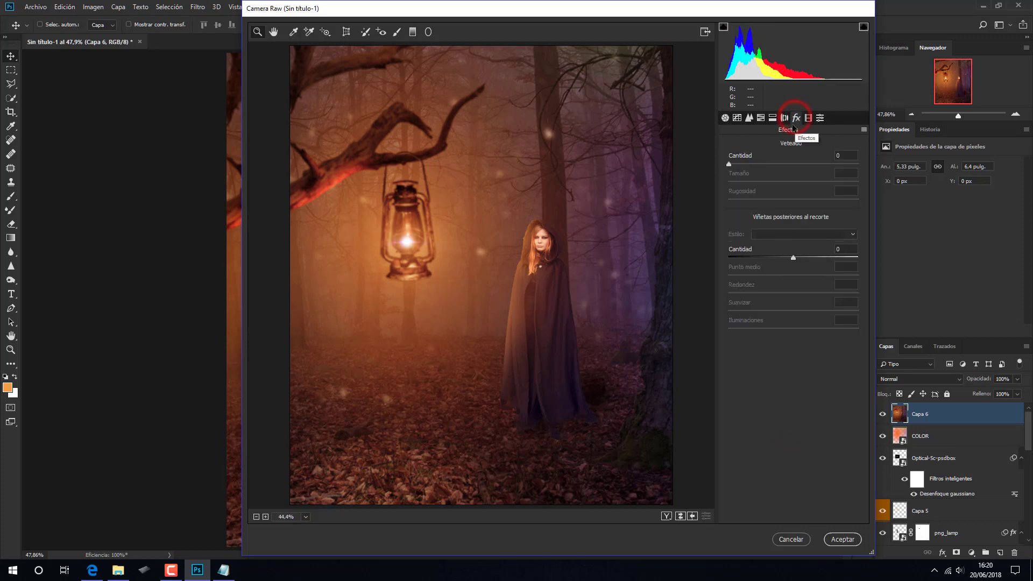
{"action": "left_click_drag", "start_coordinate": [795, 259], "coordinate": [782, 262]}
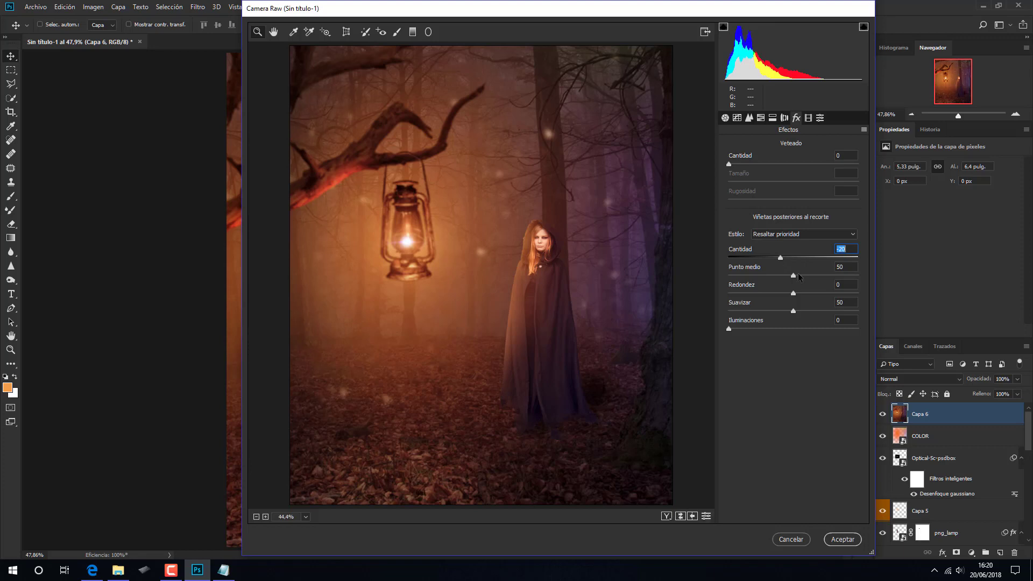
{"action": "left_click_drag", "start_coordinate": [793, 294], "coordinate": [809, 296]}
{"action": "left_click_drag", "start_coordinate": [817, 291], "coordinate": [817, 294]}
{"action": "left_click", "coordinate": [839, 539]}
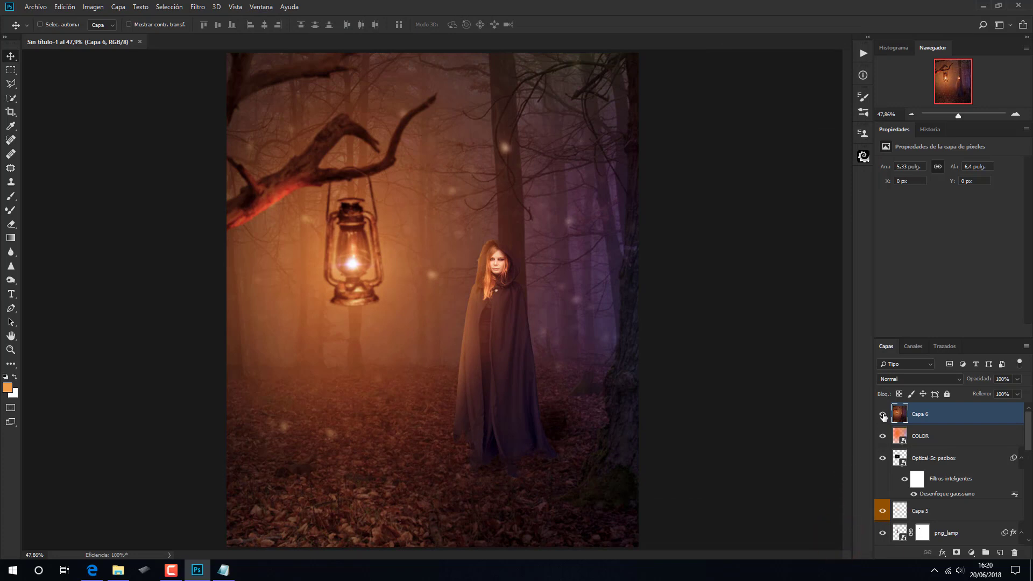
- Add a layer mask to Capa 6 and set up a 45% opacity, ~713 px brush
{"action": "left_click", "coordinate": [882, 415]}
{"action": "left_click", "coordinate": [957, 553]}
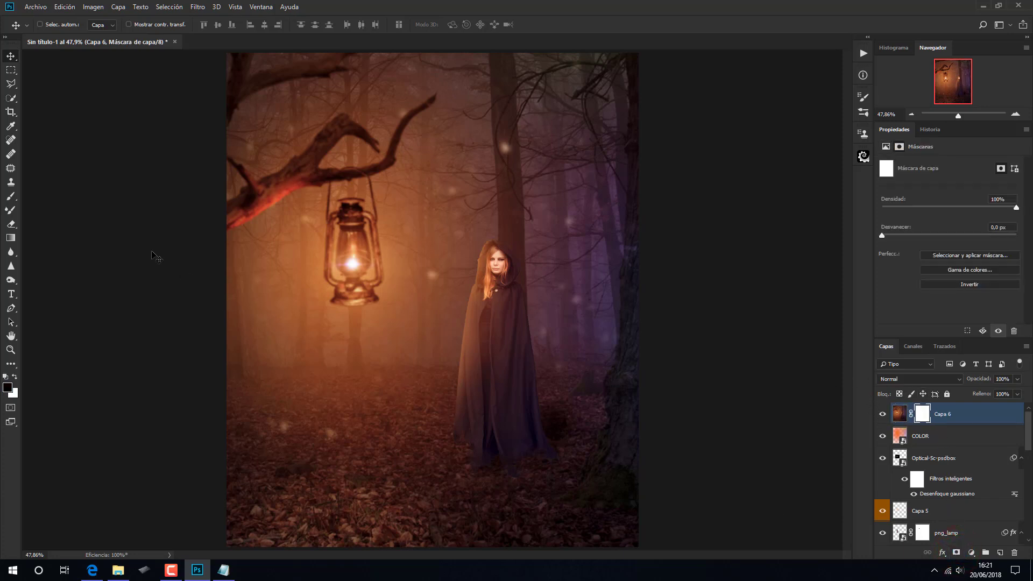
{"action": "left_click", "coordinate": [11, 196]}
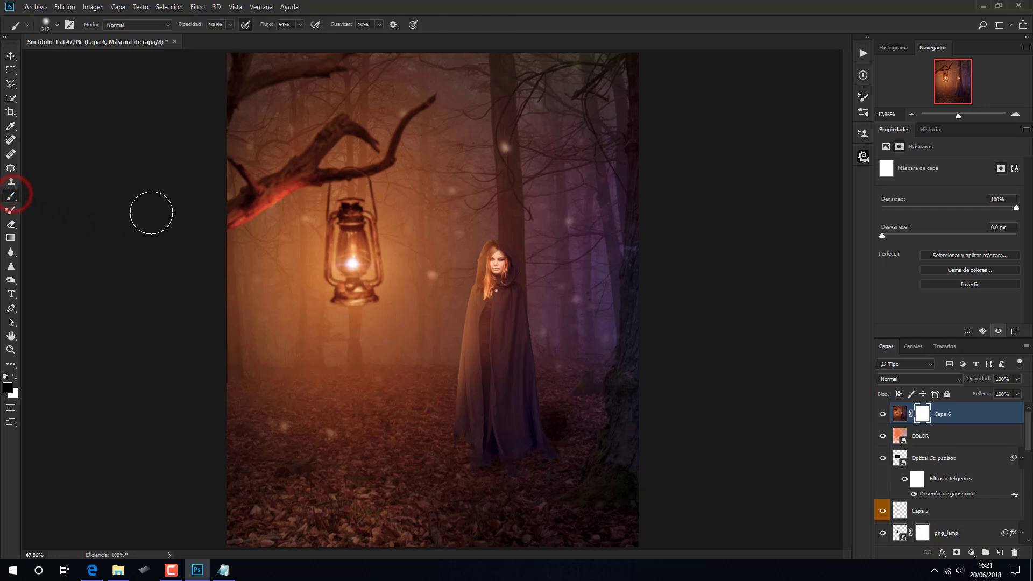
{"action": "left_click", "coordinate": [229, 25]}
{"action": "left_click_drag", "start_coordinate": [232, 36], "coordinate": [203, 36]}
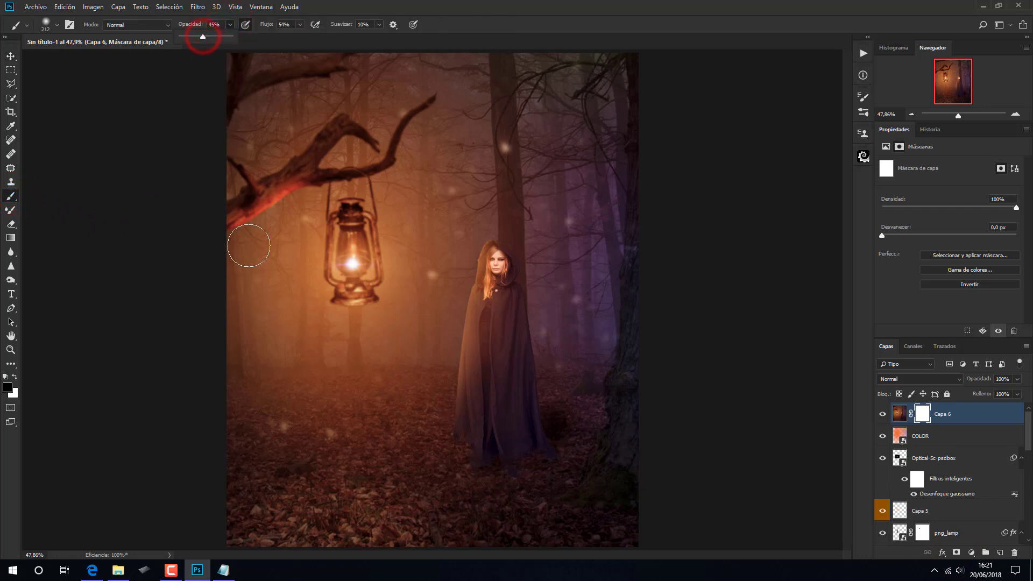
{"action": "left_click_drag", "start_coordinate": [351, 345], "coordinate": [420, 361]}
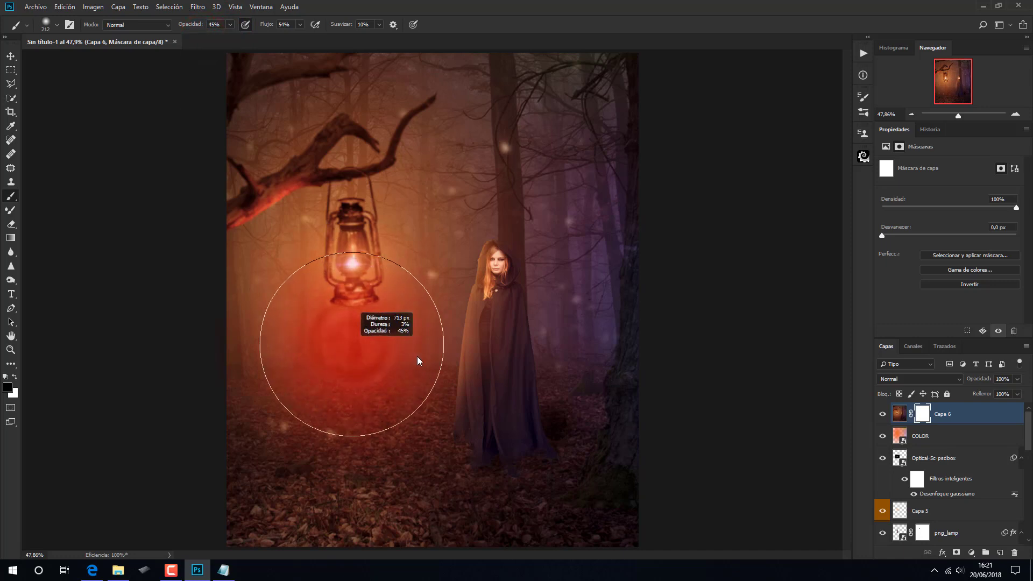
- Paint the mask black over the lantern and lower-left ground, then compare with Capa 6 toggled
{"action": "left_click", "coordinate": [349, 264]}
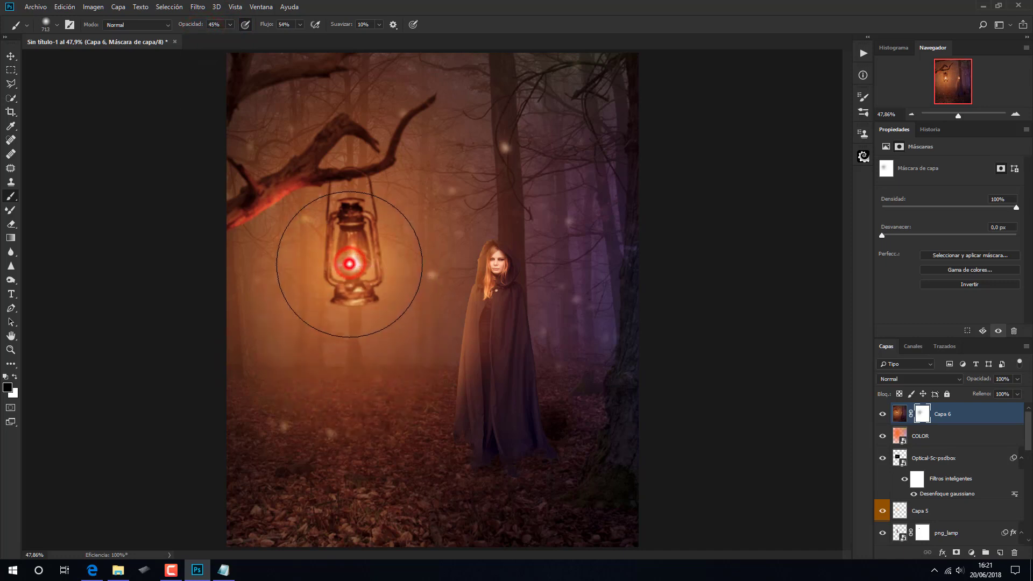
{"action": "left_click_drag", "start_coordinate": [306, 534], "coordinate": [393, 535]}
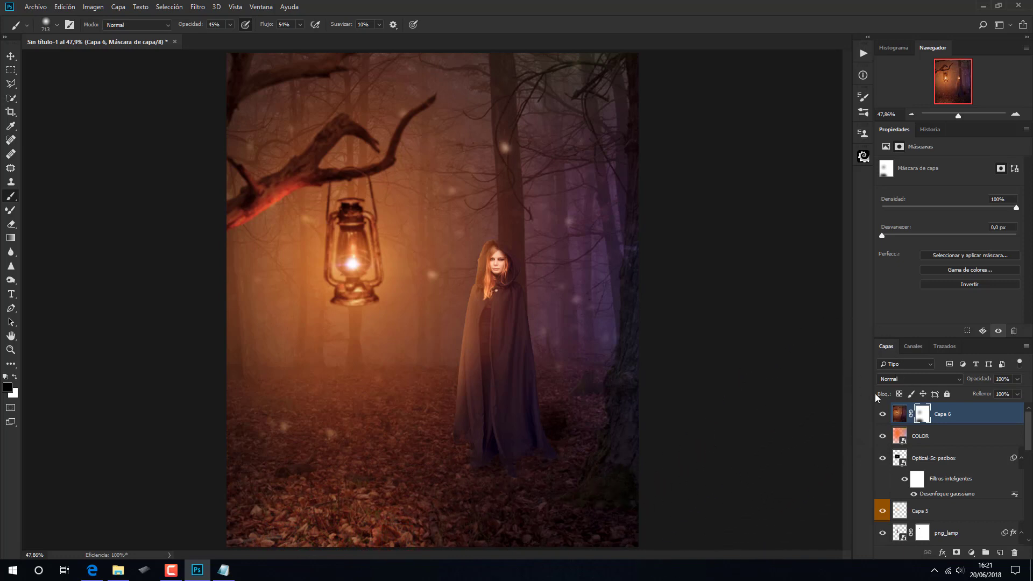
{"action": "left_click", "coordinate": [883, 415]}
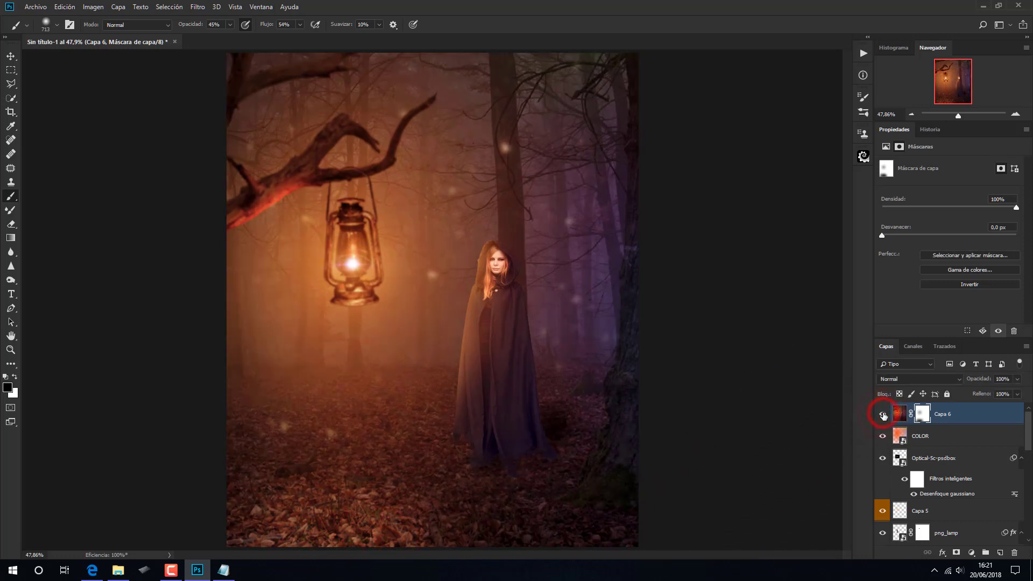